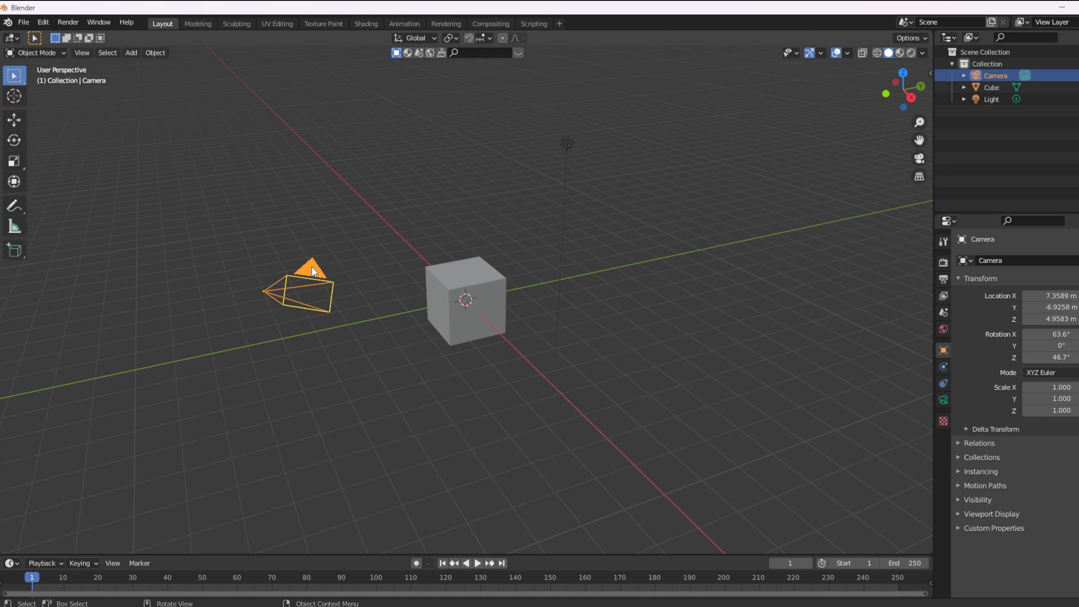
Select the cube, light and camera one at a time, both in the viewport and in the scene's object list
{"action": "left_click", "coordinate": [497, 307]}
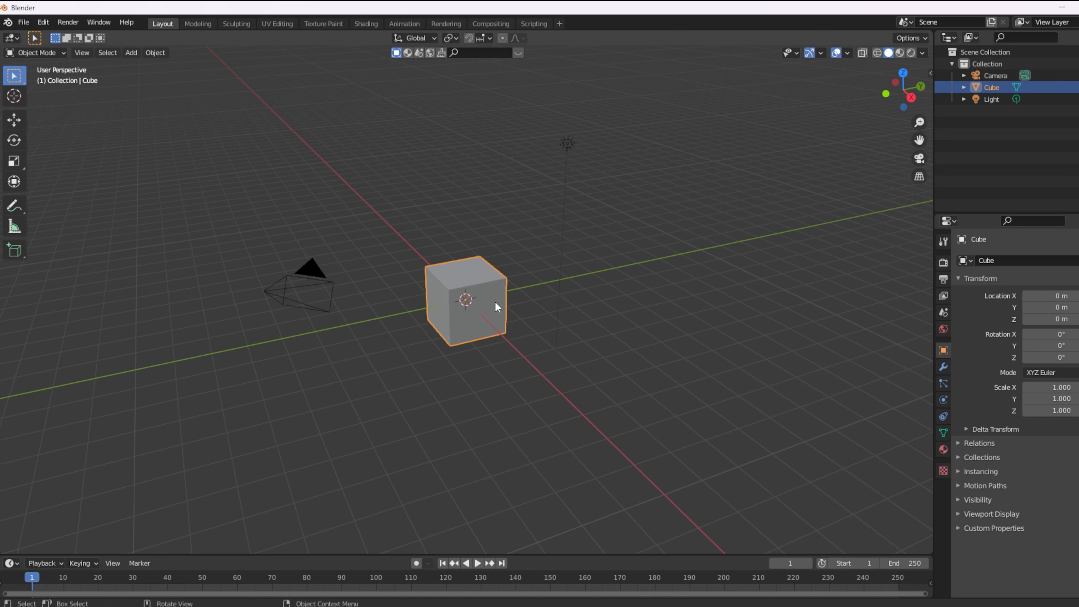
{"action": "left_click", "coordinate": [568, 145]}
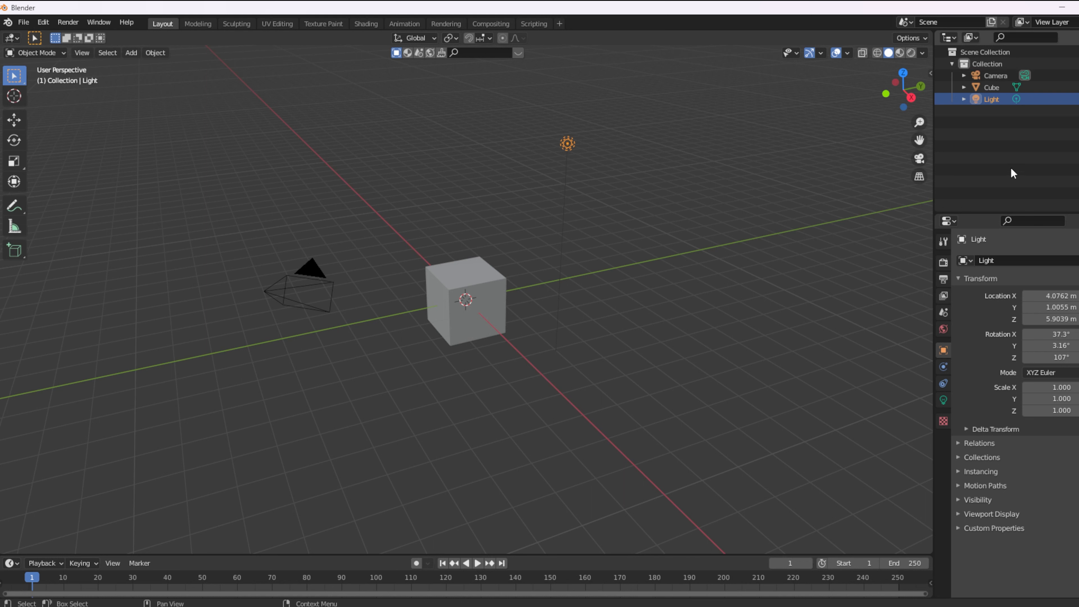
{"action": "left_click", "coordinate": [988, 77]}
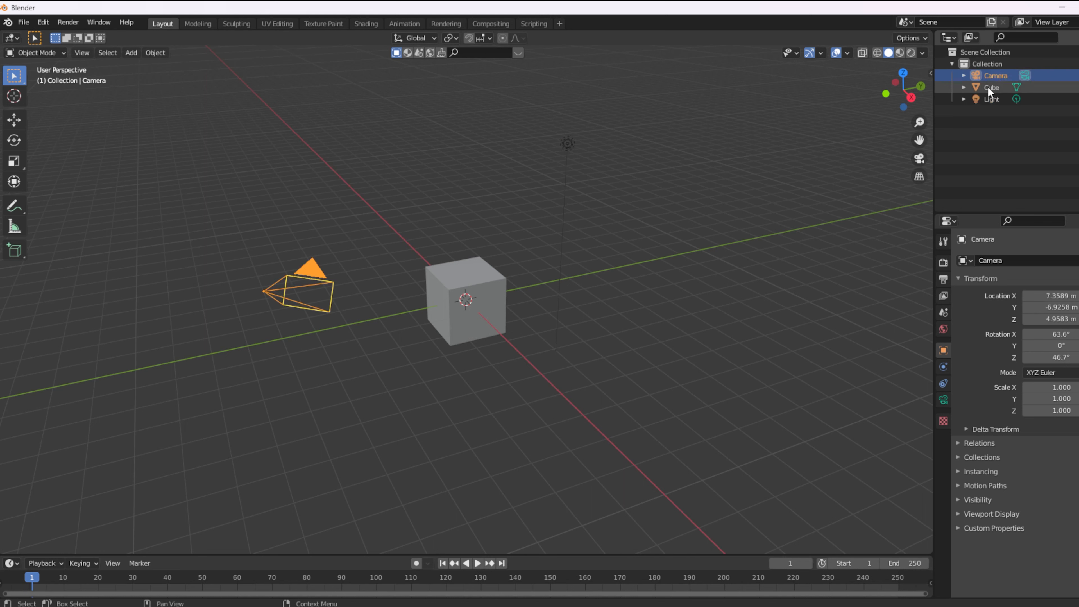
{"action": "left_click", "coordinate": [989, 87]}
{"action": "left_click", "coordinate": [988, 99]}
{"action": "left_click", "coordinate": [983, 75]}
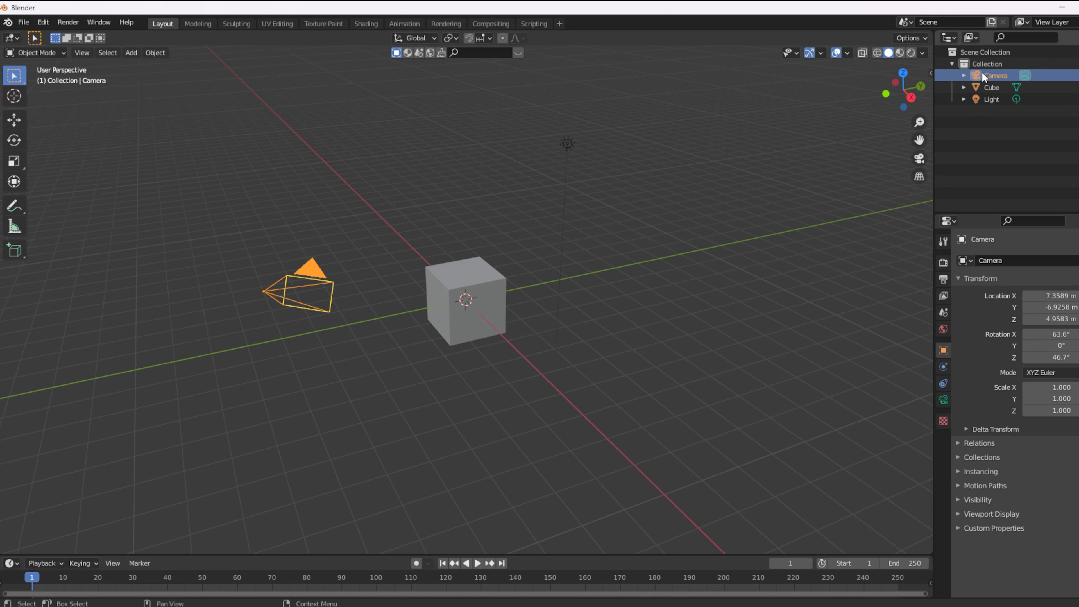
{"action": "left_click", "coordinate": [980, 90]}
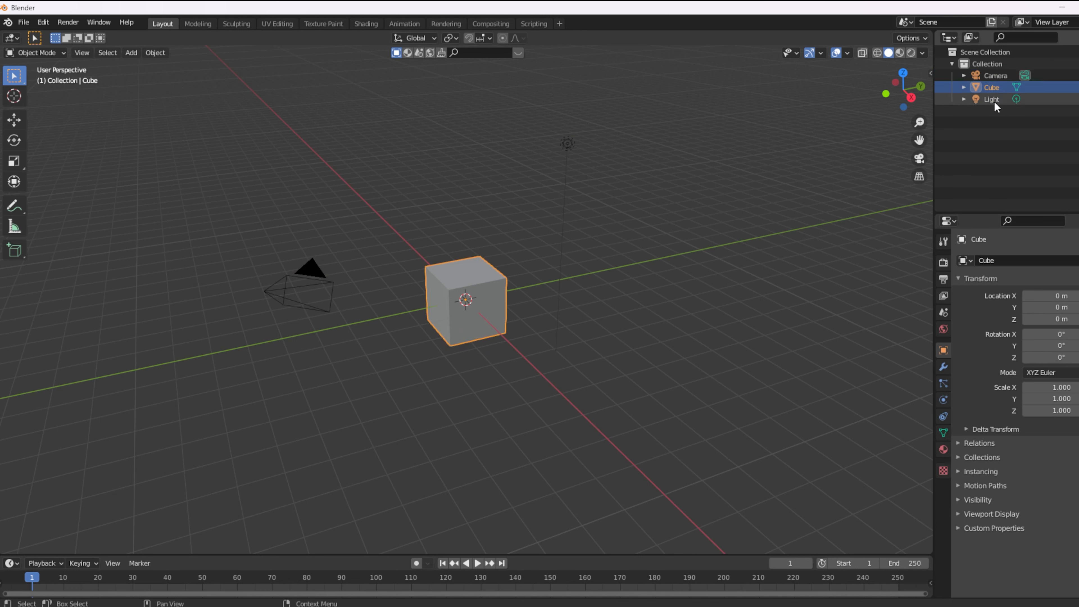
{"action": "left_click", "coordinate": [977, 100]}
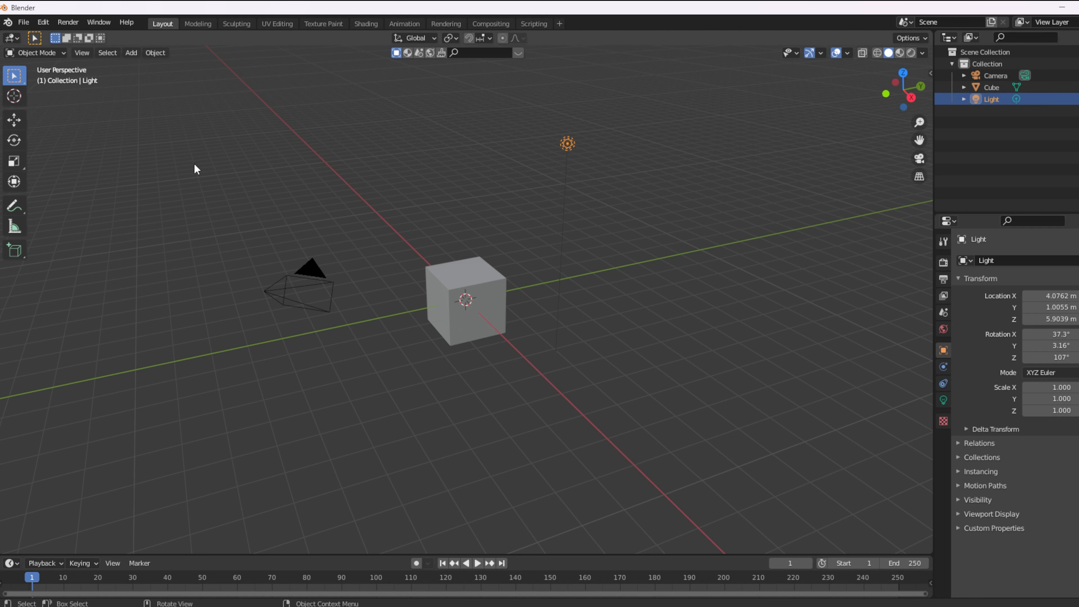
Box-select the camera, cube and light together several times and clear the selection
{"action": "left_click_drag", "start_coordinate": [193, 163], "coordinate": [703, 387]}
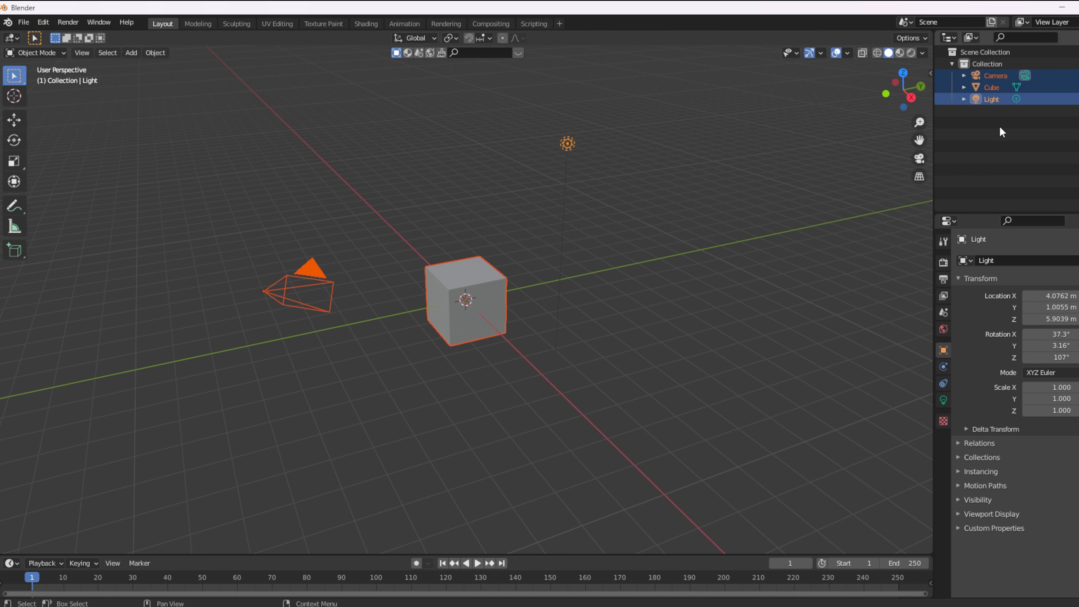
{"action": "left_click_drag", "start_coordinate": [695, 89], "coordinate": [266, 367]}
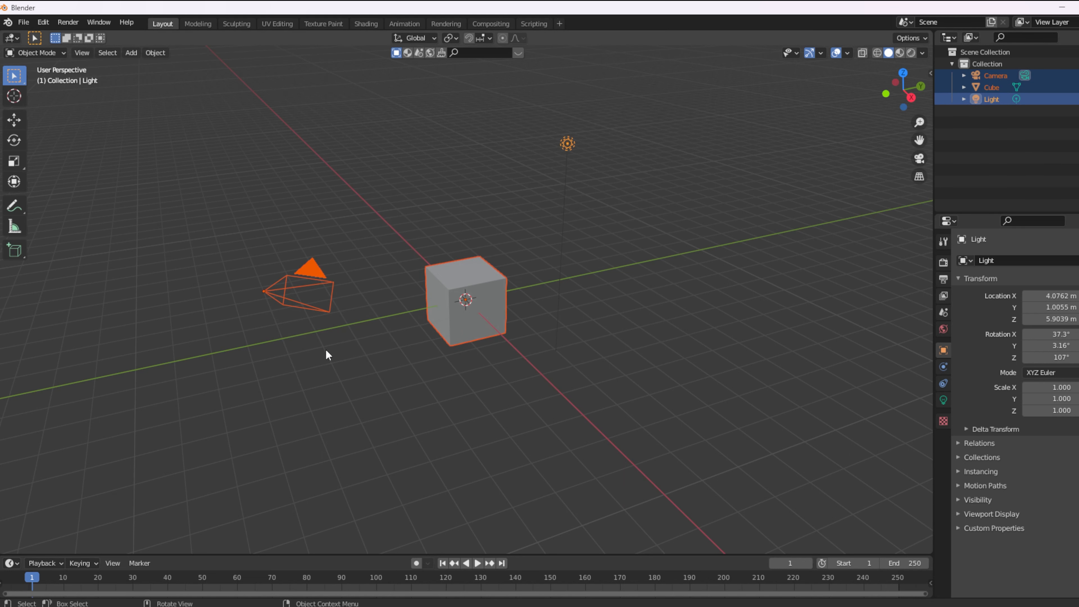
{"action": "left_click", "coordinate": [330, 183]}
{"action": "left_click_drag", "start_coordinate": [183, 80], "coordinate": [734, 498]}
{"action": "left_click_drag", "start_coordinate": [165, 84], "coordinate": [703, 453]}
{"action": "left_click_drag", "start_coordinate": [711, 84], "coordinate": [194, 357]}
{"action": "left_click", "coordinate": [170, 205]}
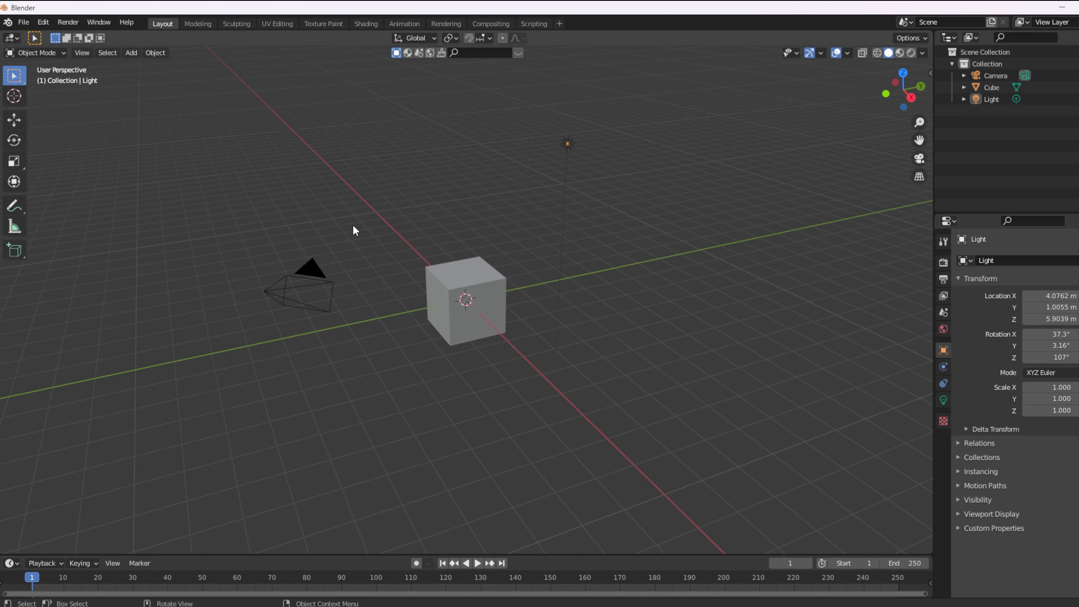
Box-select all three objects and try the Cursor, Move, Rotate, Scale and Transform tools on them
{"action": "left_click_drag", "start_coordinate": [192, 116], "coordinate": [645, 413]}
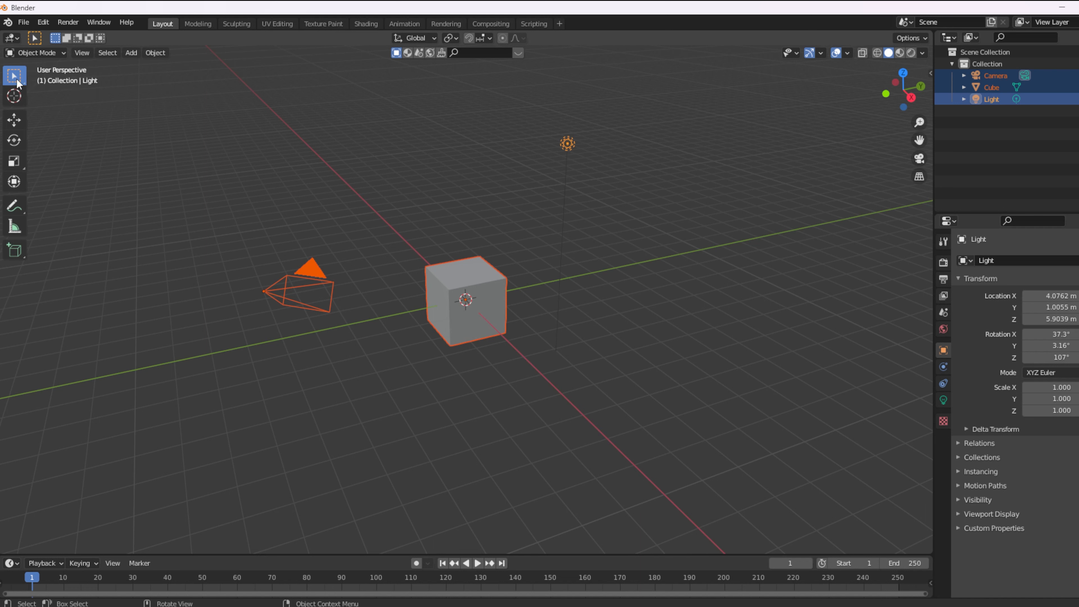
{"action": "left_click", "coordinate": [15, 101]}
{"action": "left_click", "coordinate": [12, 123]}
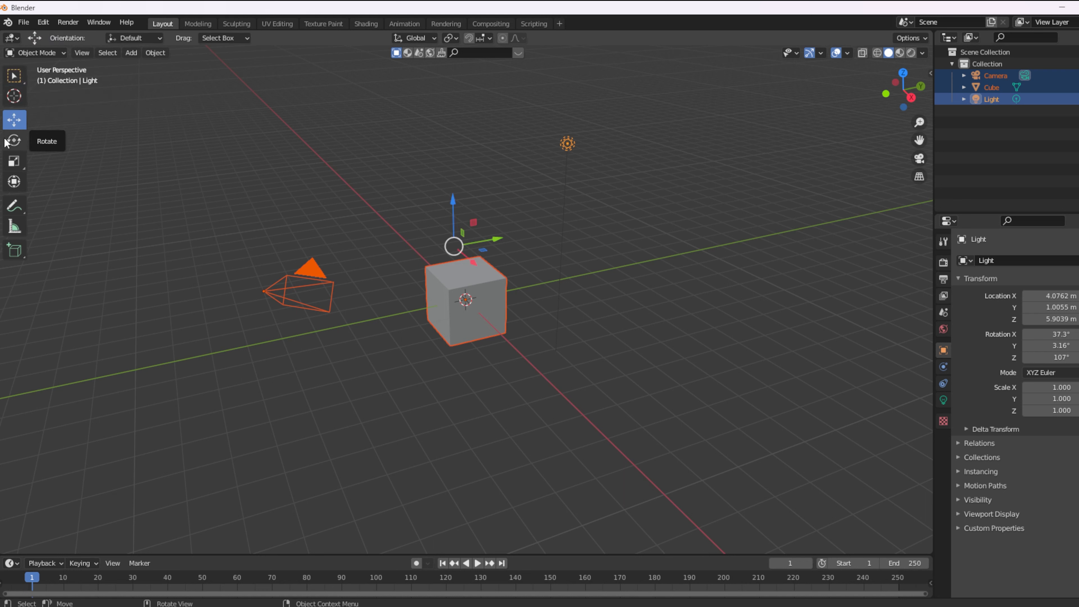
{"action": "left_click", "coordinate": [12, 140]}
{"action": "left_click", "coordinate": [13, 161]}
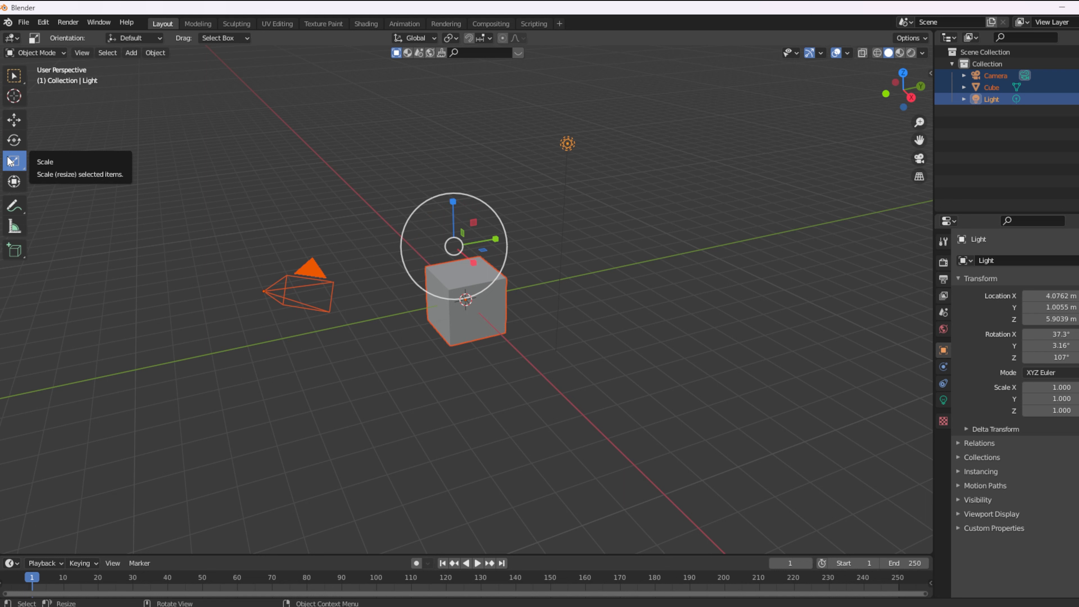
{"action": "left_click", "coordinate": [13, 182]}
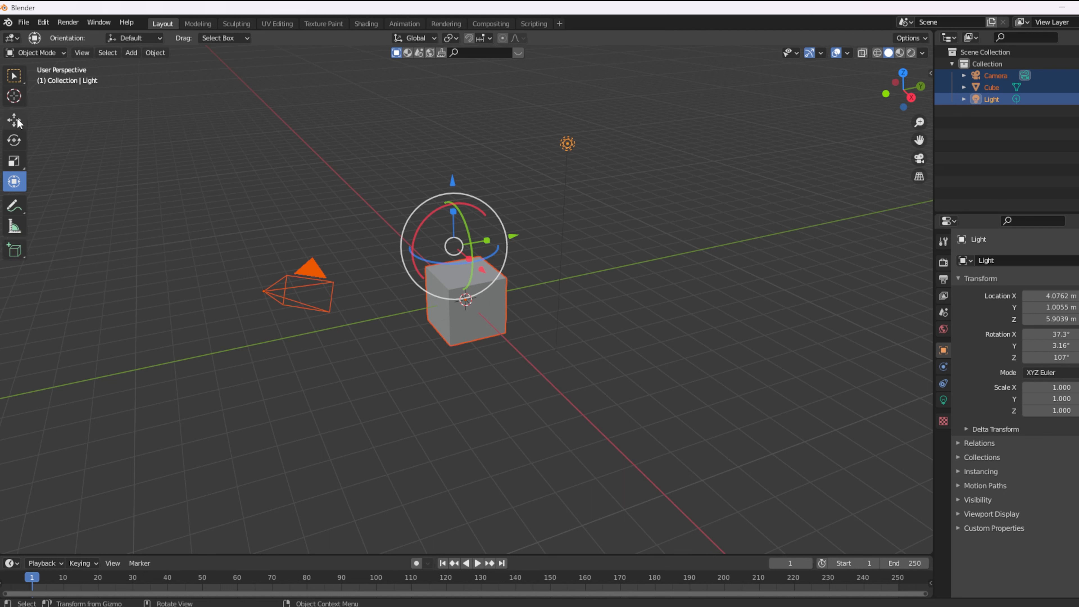
Select only the cube and switch back to the Select Box tool
{"action": "left_click", "coordinate": [420, 361]}
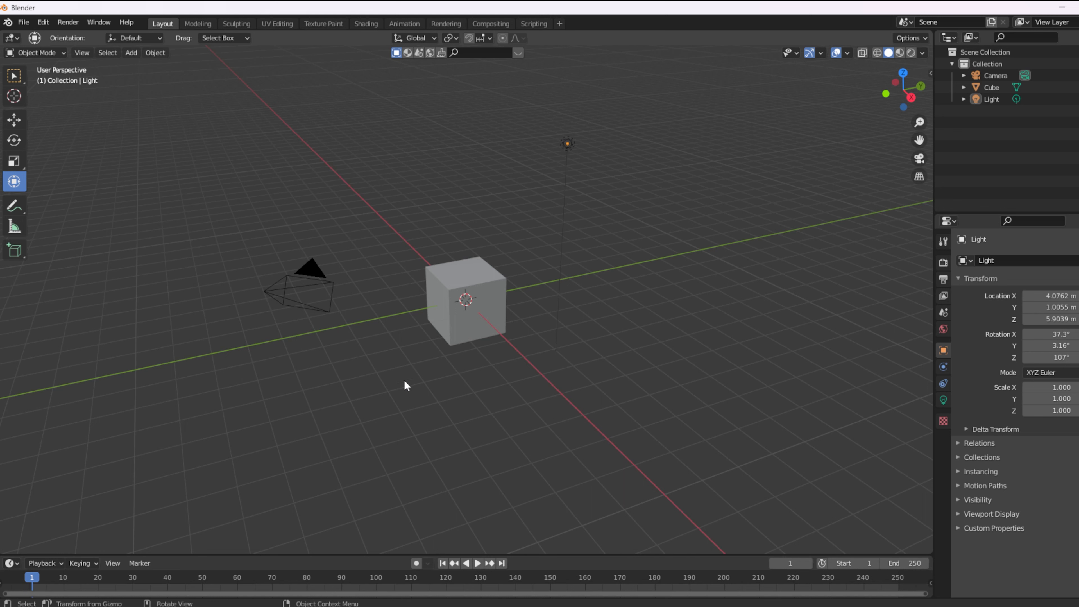
{"action": "left_click", "coordinate": [449, 325]}
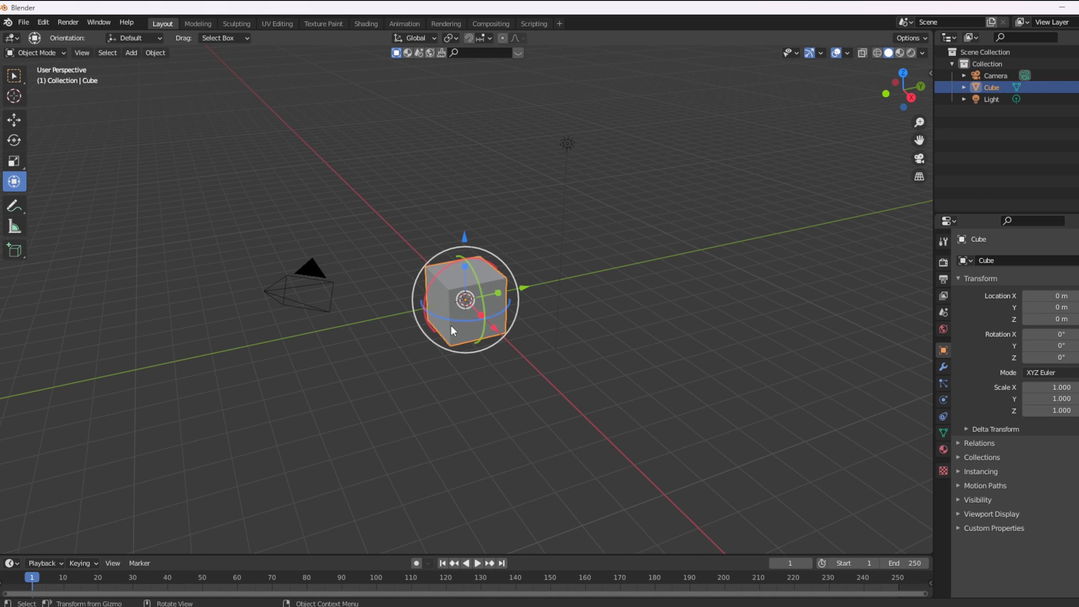
{"action": "left_click", "coordinate": [14, 76]}
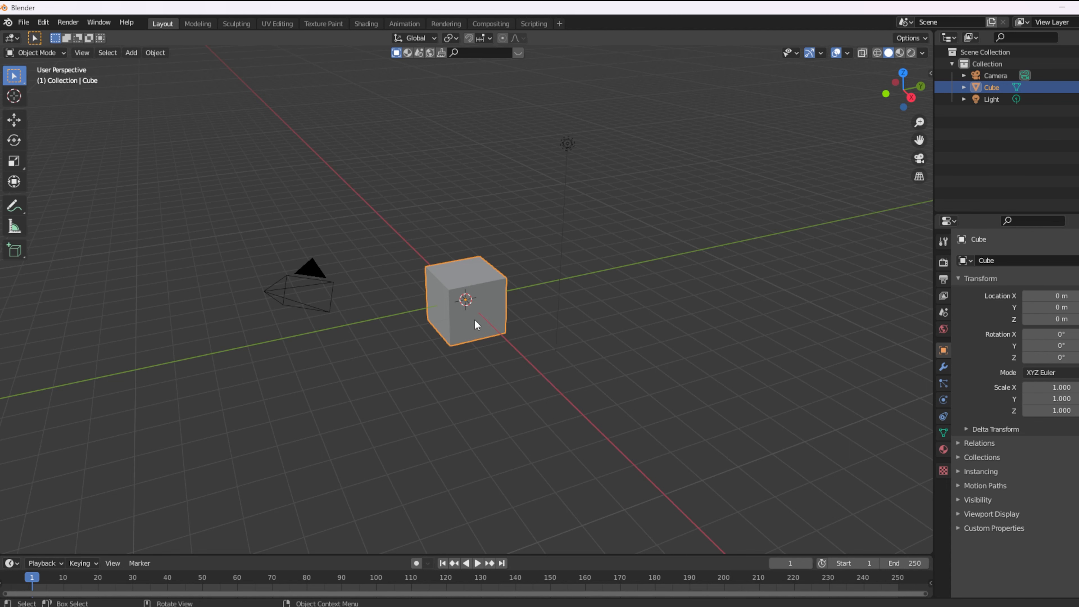
Examine the cube from closer and farther distances
{"action": "scroll", "coordinate": [475, 324], "scroll_direction": "up", "scroll_amount": 4}
{"action": "scroll", "coordinate": [475, 324], "scroll_direction": "down", "scroll_amount": 2}
{"action": "scroll", "coordinate": [475, 324], "scroll_direction": "up", "scroll_amount": 2}
{"action": "scroll", "coordinate": [475, 324], "scroll_direction": "down", "scroll_amount": 6}
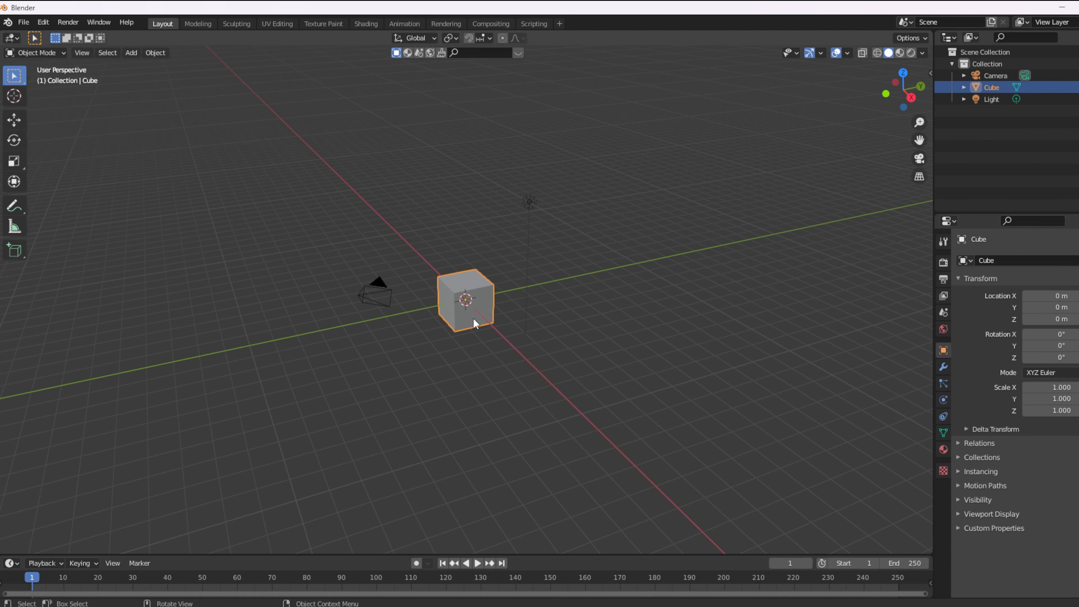
{"action": "scroll", "coordinate": [475, 324], "scroll_direction": "up", "scroll_amount": 4}
{"action": "scroll", "coordinate": [474, 321], "scroll_direction": "down", "scroll_amount": 6}
{"action": "scroll", "coordinate": [474, 321], "scroll_direction": "up", "scroll_amount": 2}
{"action": "scroll", "coordinate": [473, 321], "scroll_direction": "up", "scroll_amount": 2}
{"action": "scroll", "coordinate": [472, 320], "scroll_direction": "down", "scroll_amount": 1}
{"action": "scroll", "coordinate": [472, 320], "scroll_direction": "up", "scroll_amount": 6}
{"action": "scroll", "coordinate": [472, 321], "scroll_direction": "down", "scroll_amount": 7}
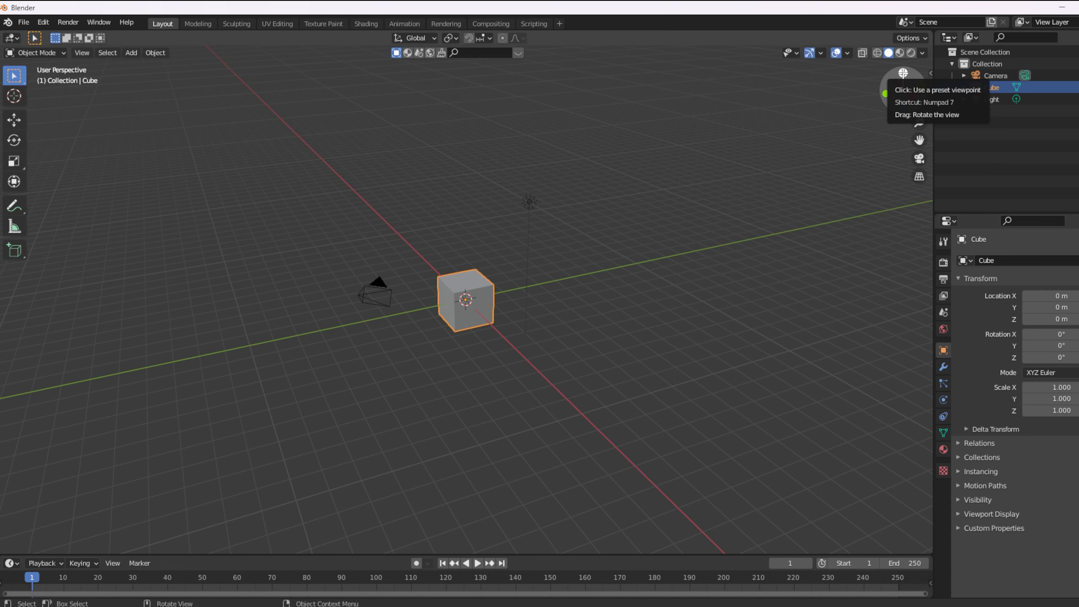
Examine the cube from free angles and from the top, back and right orthographic viewpoints
{"action": "left_click_drag", "start_coordinate": [903, 73], "coordinate": [594, 133]}
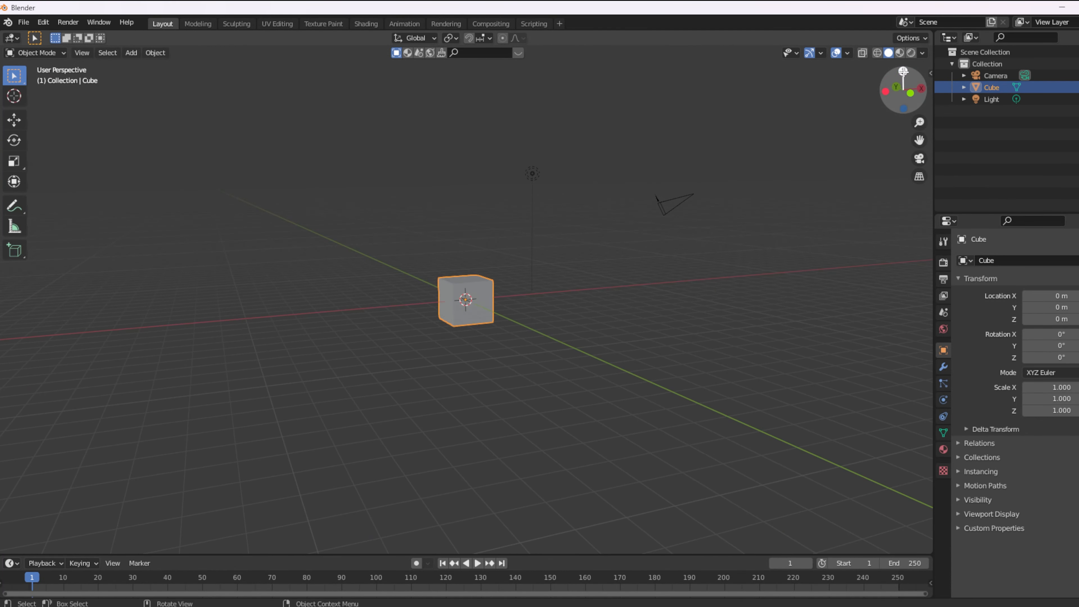
{"action": "left_click_drag", "start_coordinate": [903, 70], "coordinate": [582, 159]}
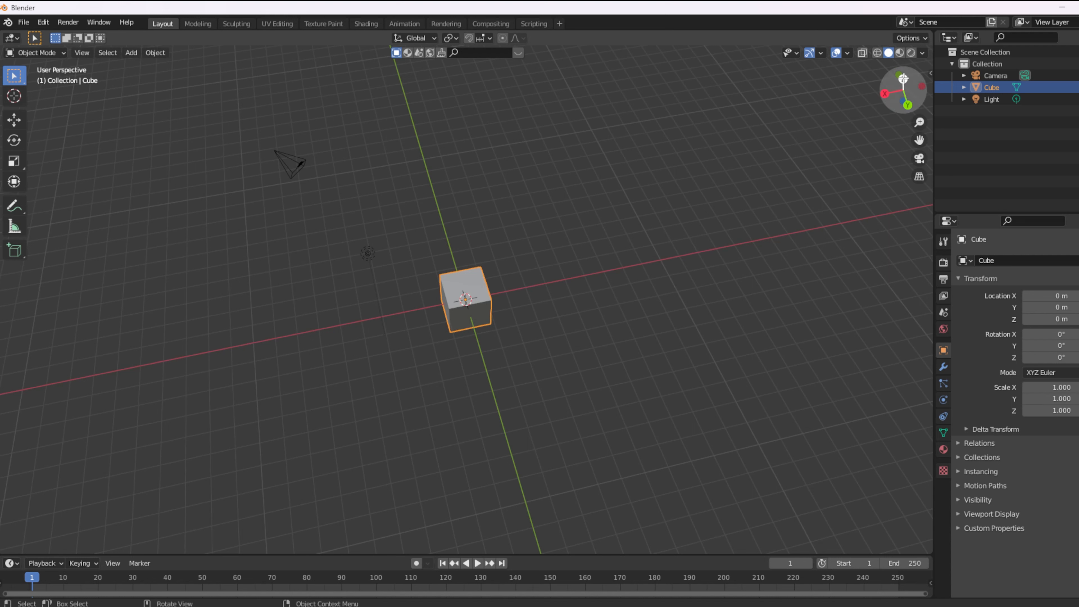
{"action": "left_click", "coordinate": [903, 78]}
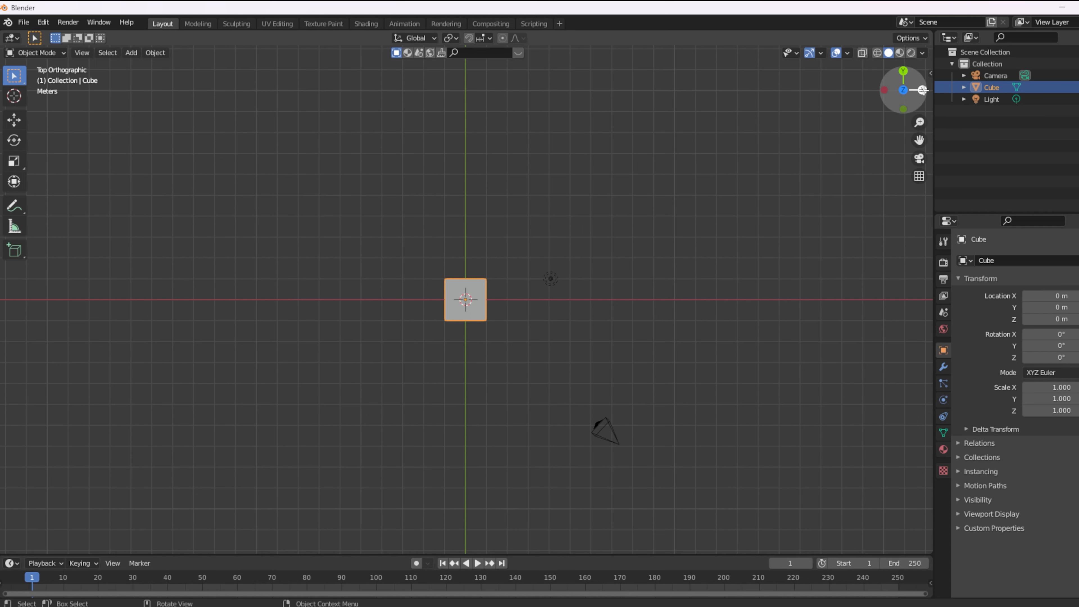
{"action": "left_click_drag", "start_coordinate": [906, 65], "coordinate": [903, 68]}
{"action": "left_click", "coordinate": [907, 70]}
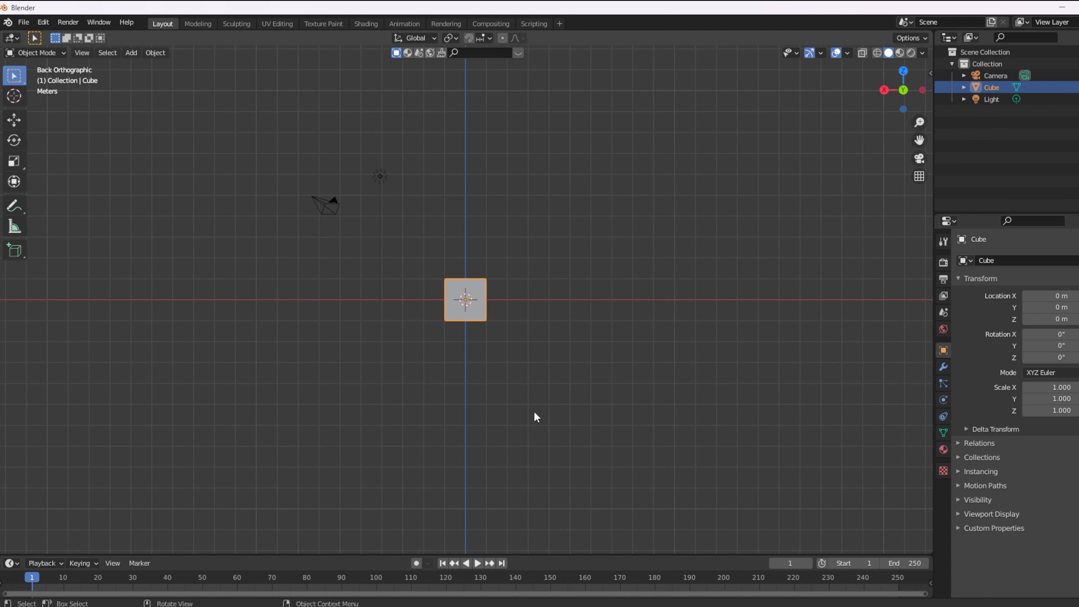
{"action": "left_click", "coordinate": [885, 90]}
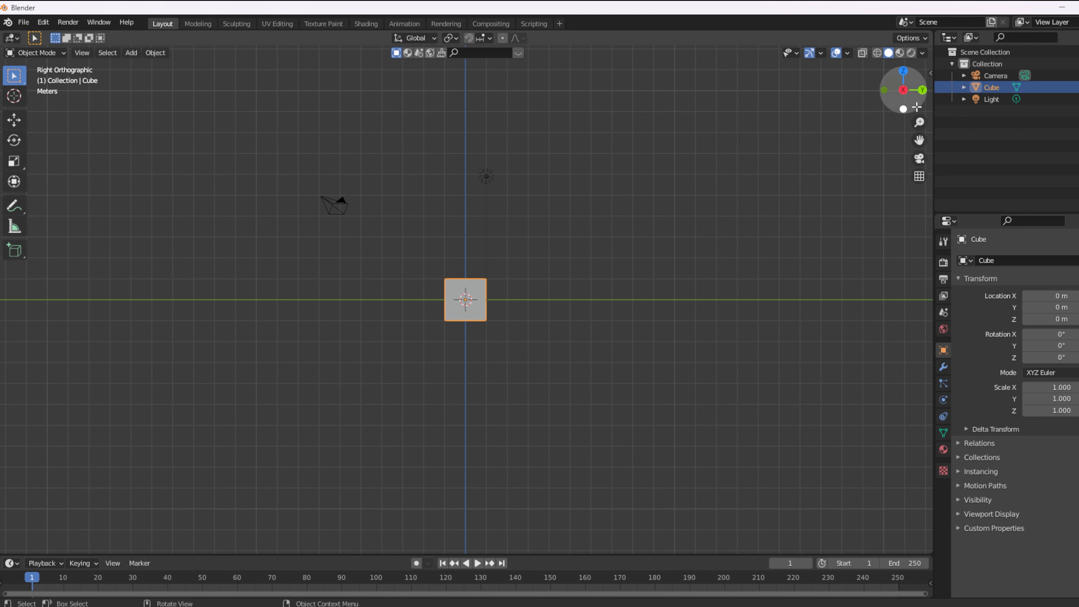
{"action": "mouse_move", "coordinate": [901, 90]}
{"action": "left_mouse_down"}
{"action": "mouse_move", "coordinate": [930, 105]}
{"action": "mouse_move", "coordinate": [889, 94]}
{"action": "mouse_move", "coordinate": [925, 100]}
{"action": "mouse_move", "coordinate": [912, 97]}
{"action": "left_mouse_up"}
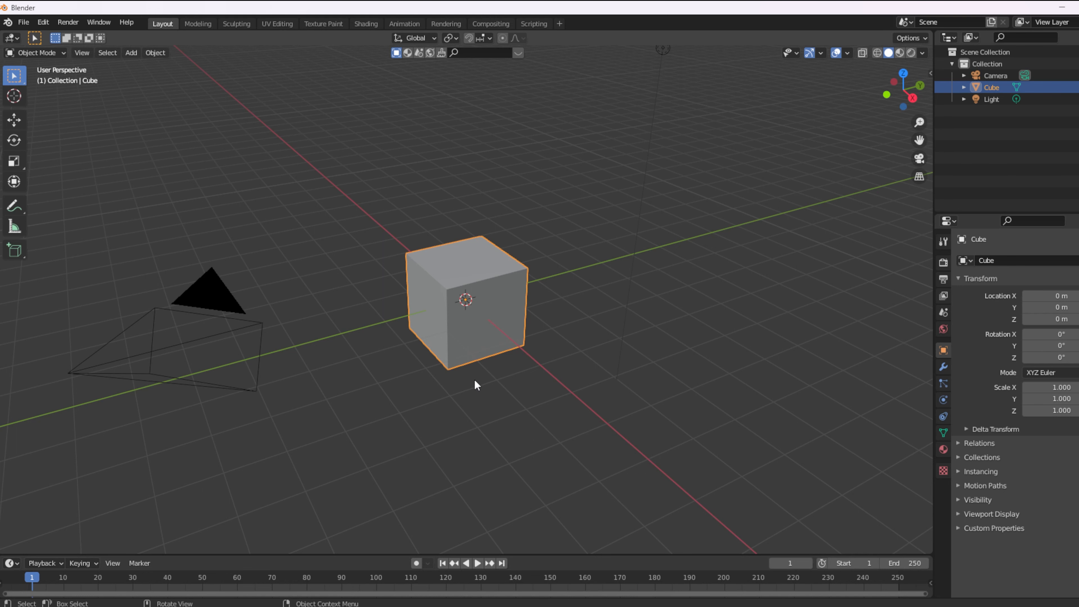
{"action": "middle_click_drag", "start_coordinate": [475, 381], "coordinate": [819, 313]}
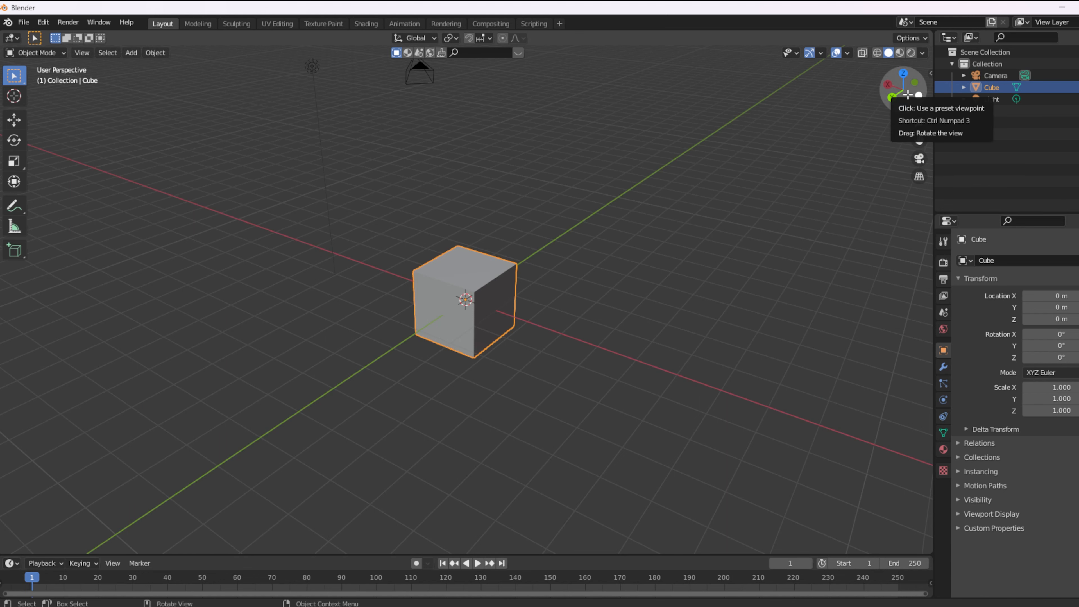
{"action": "scroll", "coordinate": [523, 249], "scroll_direction": "down", "scroll_amount": 2}
{"action": "scroll", "coordinate": [523, 251], "scroll_direction": "up", "scroll_amount": 1}
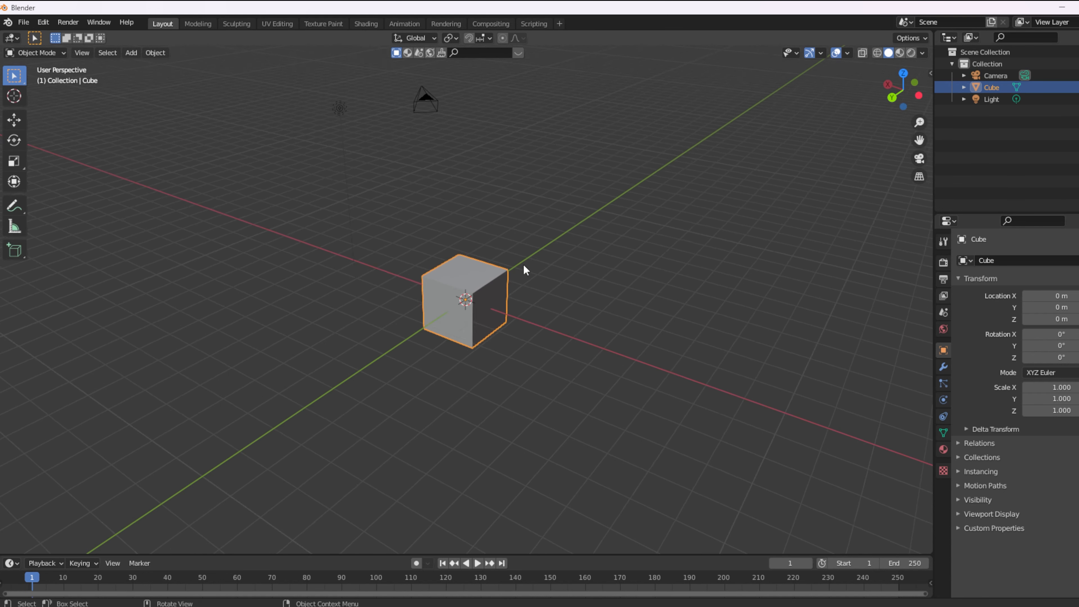
{"action": "scroll", "coordinate": [525, 269], "scroll_direction": "down", "scroll_amount": 2}
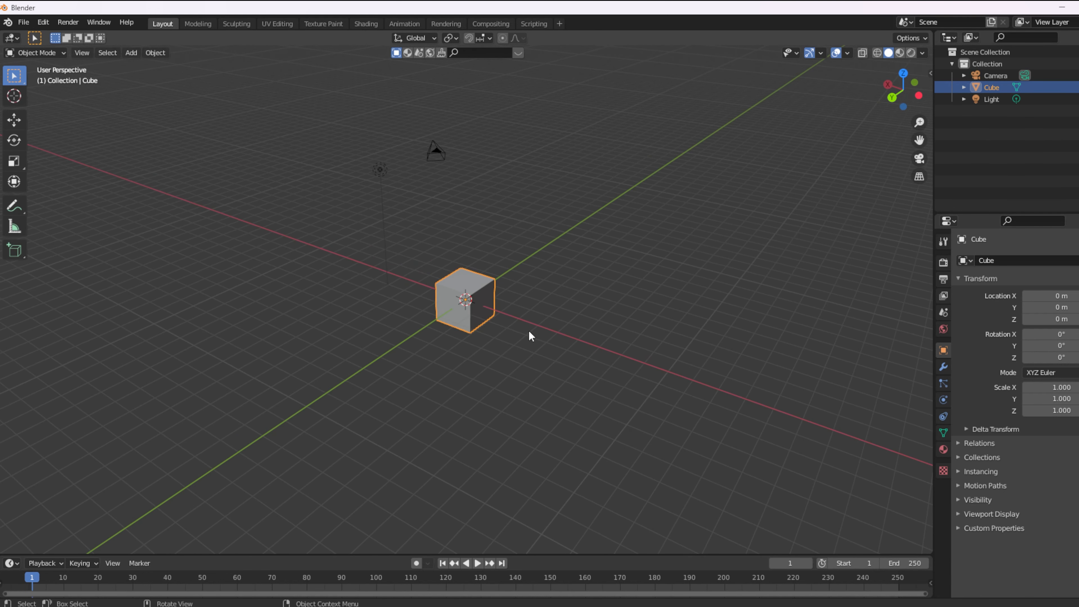
Reselect the cube and scale it up uniformly to about 7.424 on all axes
{"action": "left_click", "coordinate": [551, 340]}
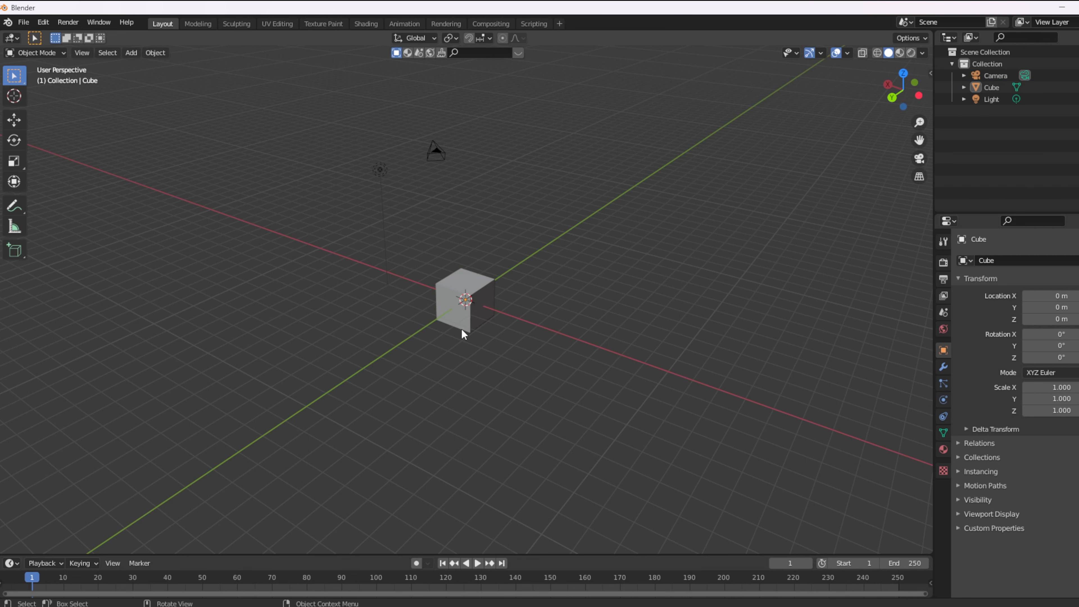
{"action": "scroll", "coordinate": [492, 318], "scroll_direction": "up", "scroll_amount": 4}
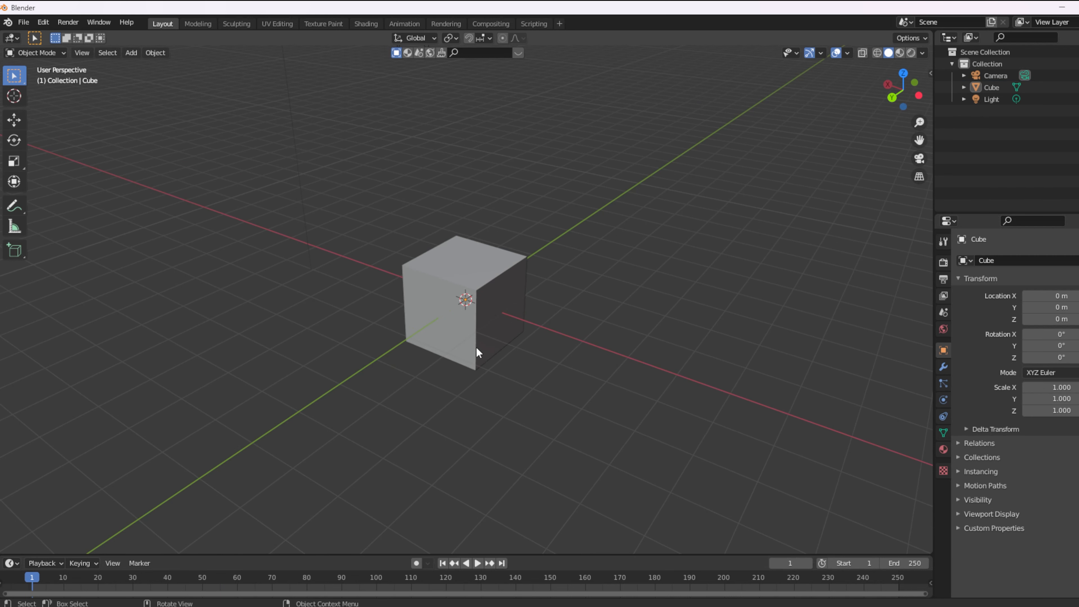
{"action": "left_click", "coordinate": [483, 349]}
{"action": "key", "text": "s"}
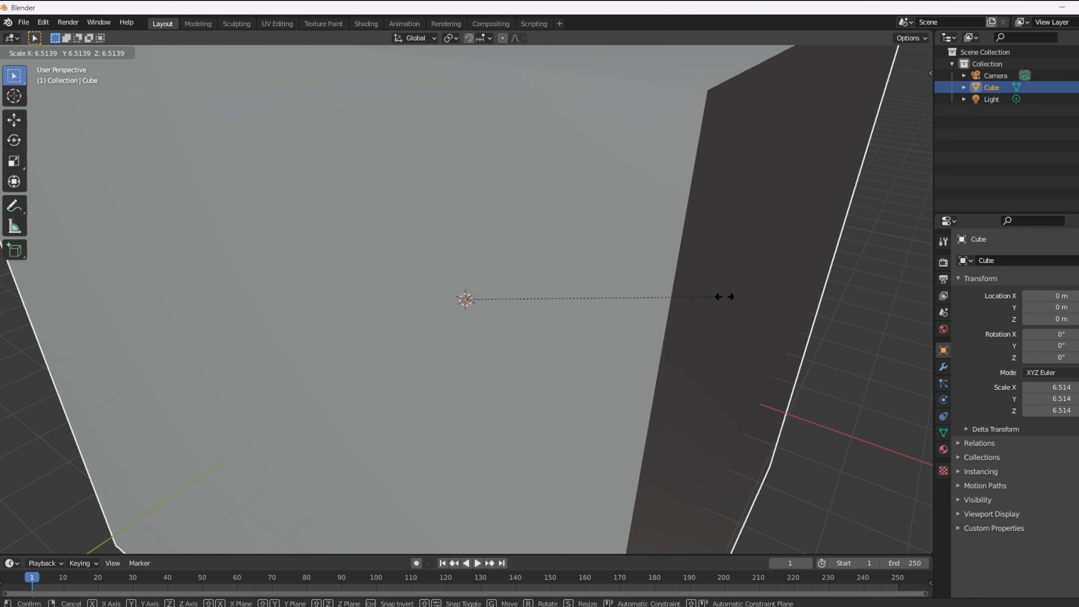
{"action": "left_click", "coordinate": [761, 296]}
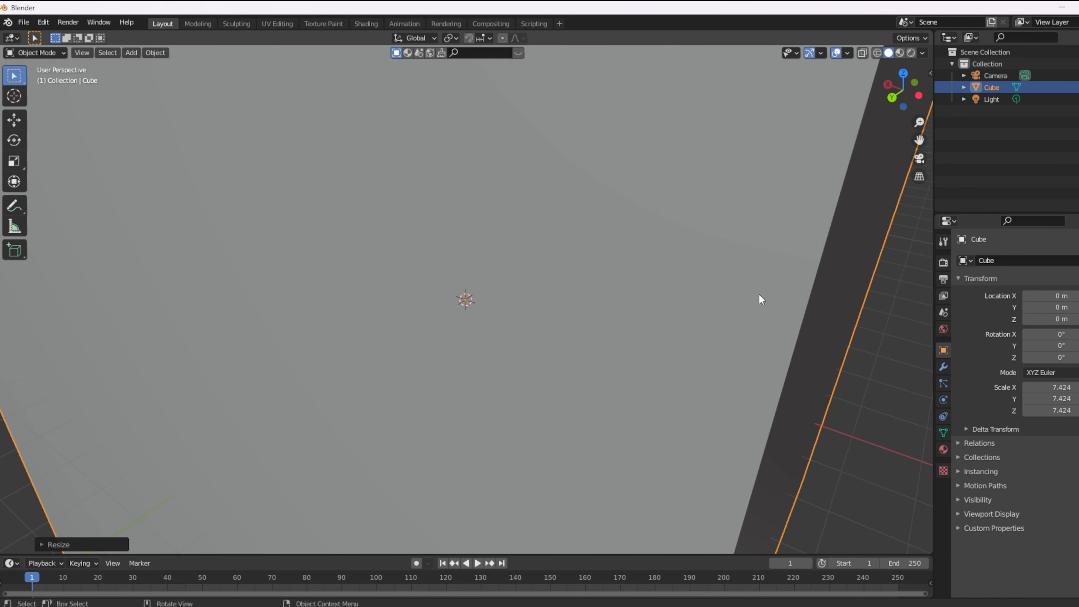
Activate the Move tool and raise the cube along the Z axis to about 6.97 m
{"action": "scroll", "coordinate": [760, 294], "scroll_direction": "down", "scroll_amount": 8}
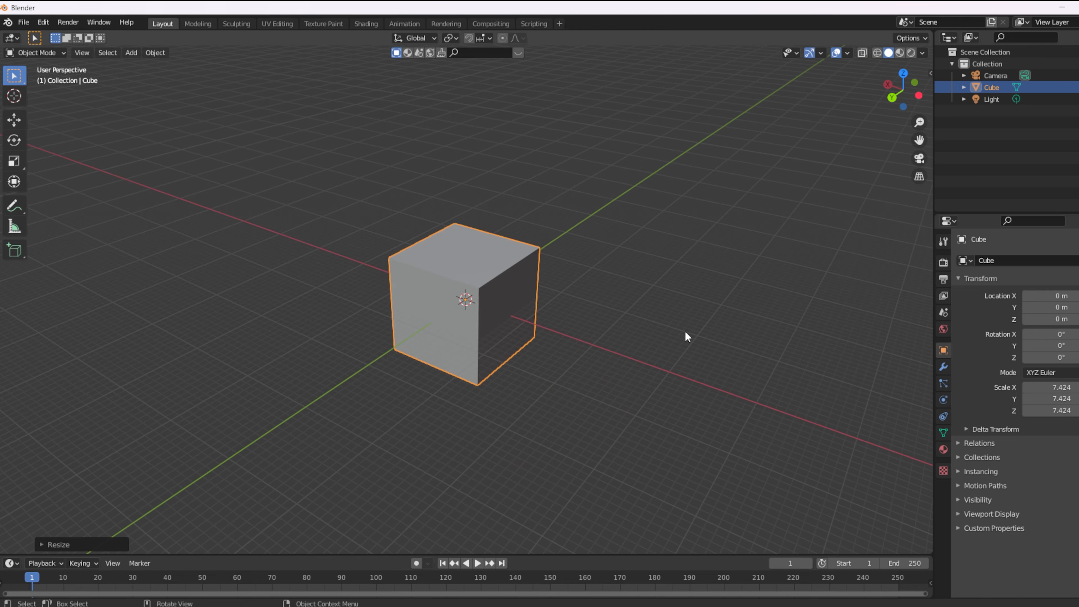
{"action": "scroll", "coordinate": [472, 352], "scroll_direction": "down", "scroll_amount": 5}
{"action": "middle_click_drag", "start_coordinate": [470, 357], "coordinate": [500, 332]}
{"action": "scroll", "coordinate": [439, 329], "scroll_direction": "up", "scroll_amount": 3}
{"action": "scroll", "coordinate": [482, 331], "scroll_direction": "up", "scroll_amount": 4}
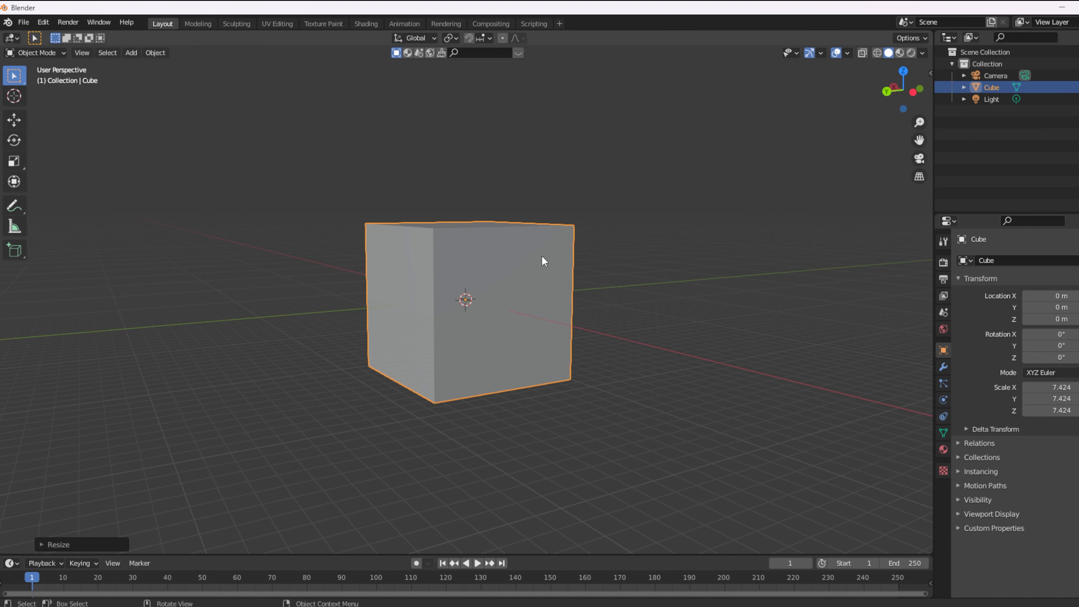
{"action": "left_click", "coordinate": [13, 121]}
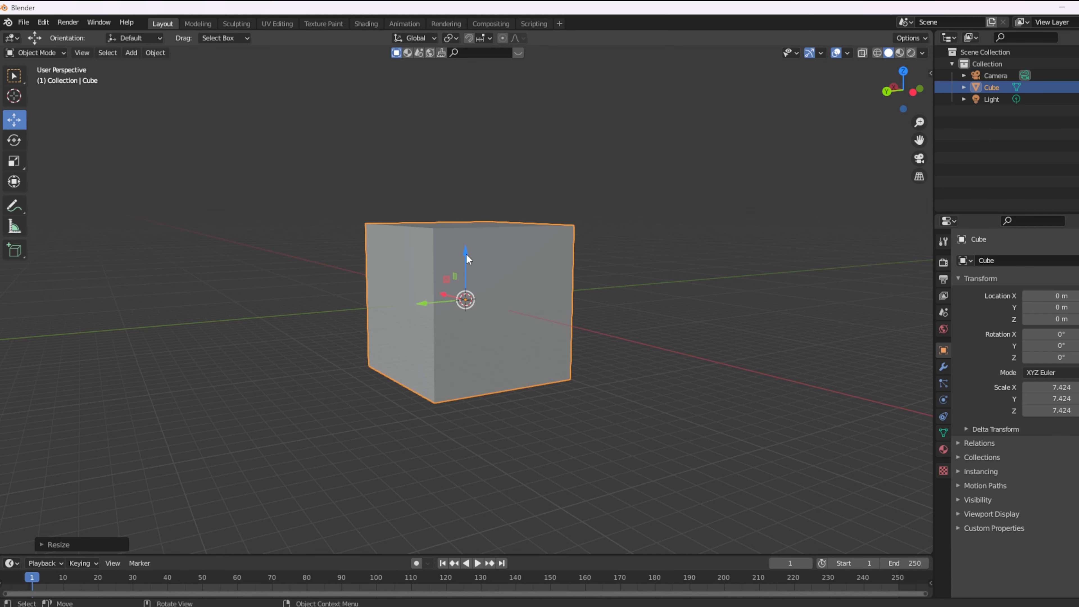
{"action": "scroll", "coordinate": [467, 257], "scroll_direction": "up", "scroll_amount": 4}
{"action": "middle_click_drag", "start_coordinate": [470, 260], "coordinate": [490, 280]}
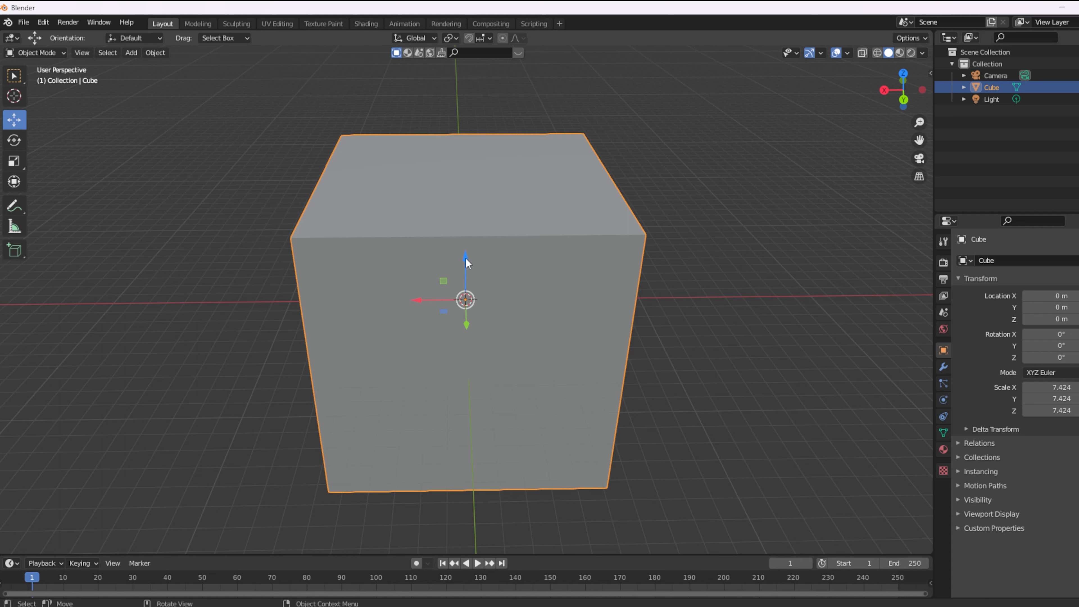
{"action": "left_click_drag", "start_coordinate": [466, 256], "coordinate": [466, 254]}
{"action": "left_click_drag", "start_coordinate": [467, 261], "coordinate": [464, 139]}
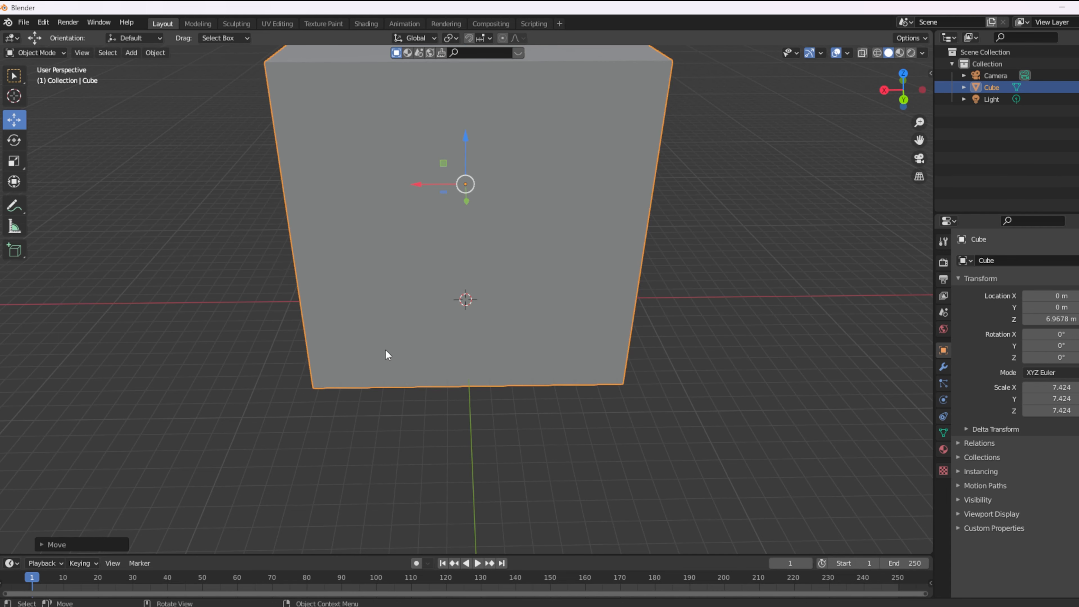
From the back orthographic view, raise the cube to about Z 7.408 m so its base meets the floor line
{"action": "middle_click_drag", "start_coordinate": [389, 340], "coordinate": [436, 294]}
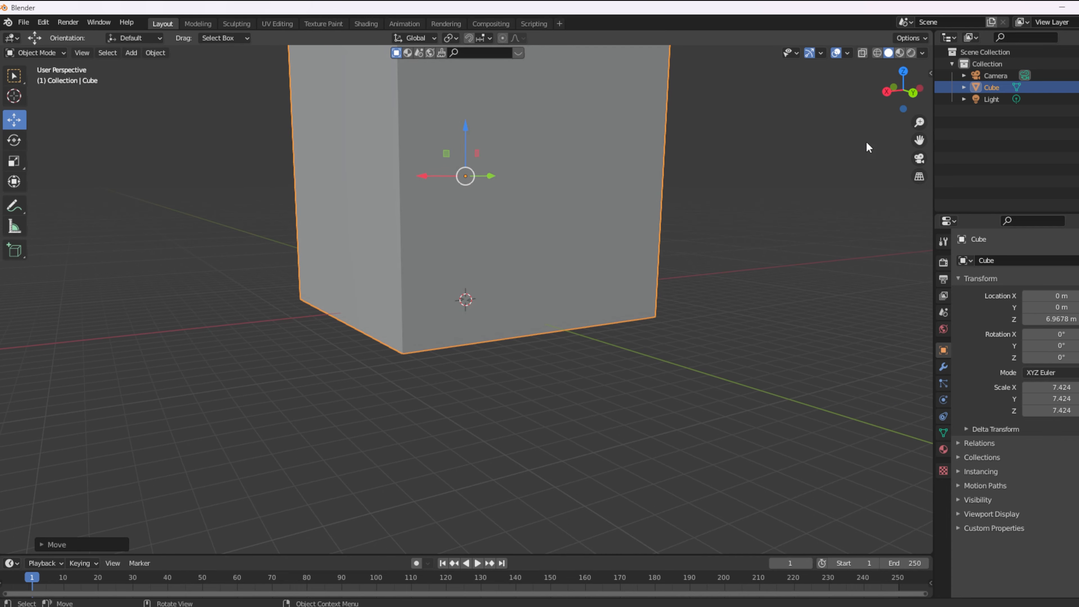
{"action": "left_click", "coordinate": [912, 92]}
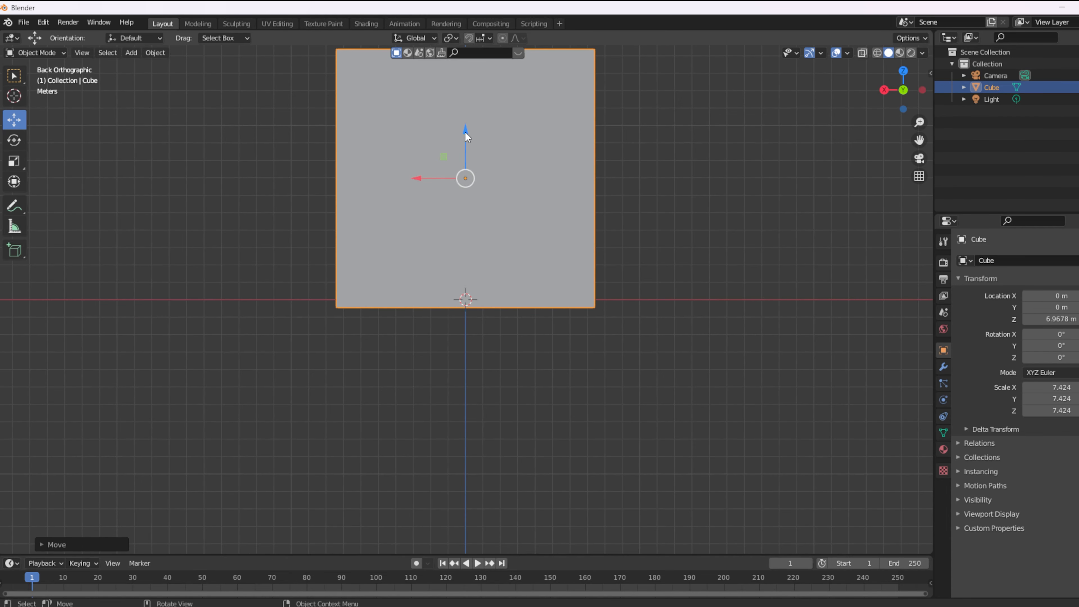
{"action": "left_click_drag", "start_coordinate": [464, 131], "coordinate": [467, 122]}
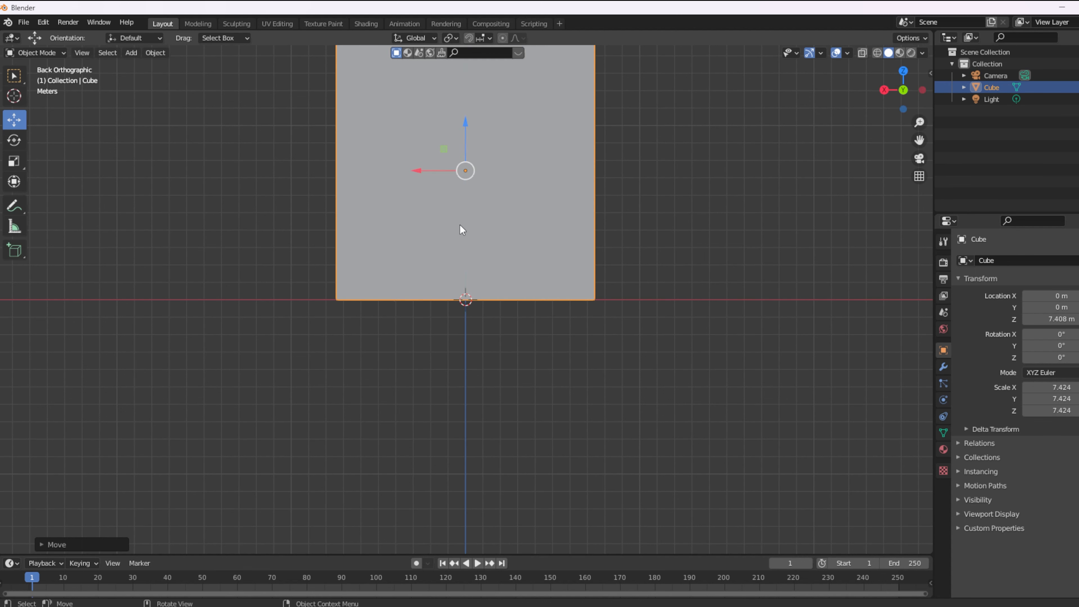
Shift the cube horizontally to about X -0.788 m and Y -0.428 m
{"action": "middle_click_drag", "start_coordinate": [656, 210], "coordinate": [600, 242]}
{"action": "middle_click_drag", "start_coordinate": [452, 251], "coordinate": [546, 244]}
{"action": "scroll", "coordinate": [571, 210], "scroll_direction": "up", "scroll_amount": 4}
{"action": "scroll", "coordinate": [545, 244], "scroll_direction": "down", "scroll_amount": 1}
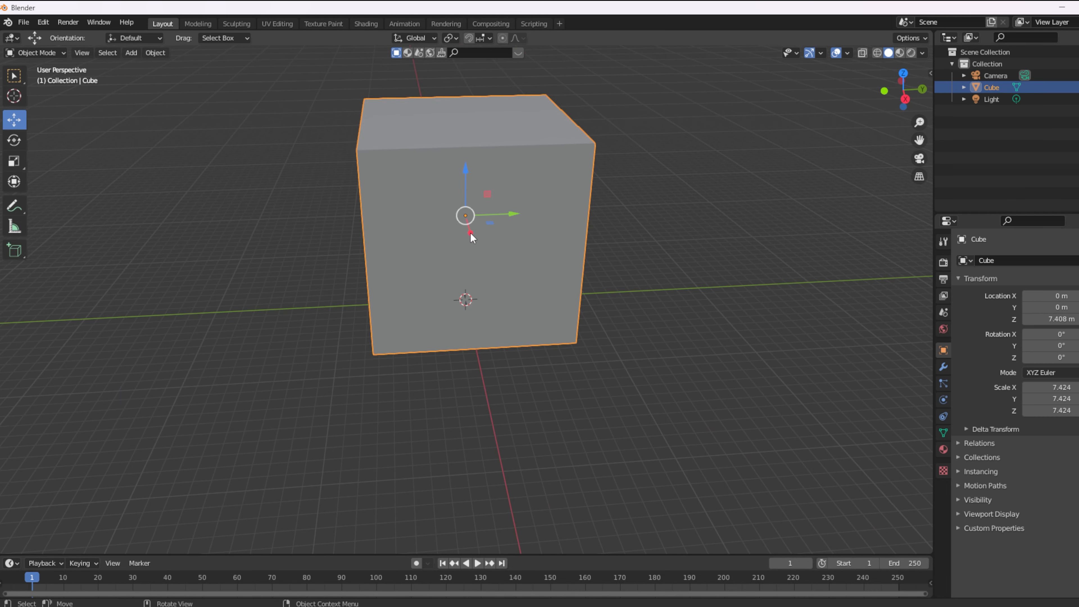
{"action": "left_click_drag", "start_coordinate": [470, 233], "coordinate": [510, 242]}
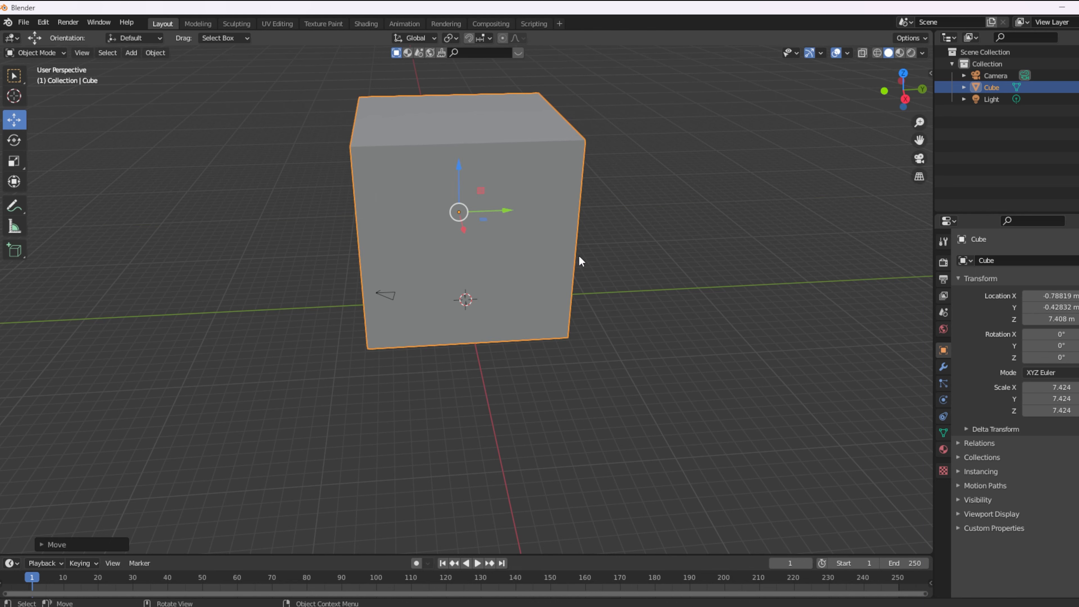
{"action": "mouse_move", "coordinate": [581, 261]}
{"action": "middle_mouse_down"}
{"action": "mouse_move", "coordinate": [590, 244]}
{"action": "mouse_move", "coordinate": [597, 260]}
{"action": "middle_mouse_up"}
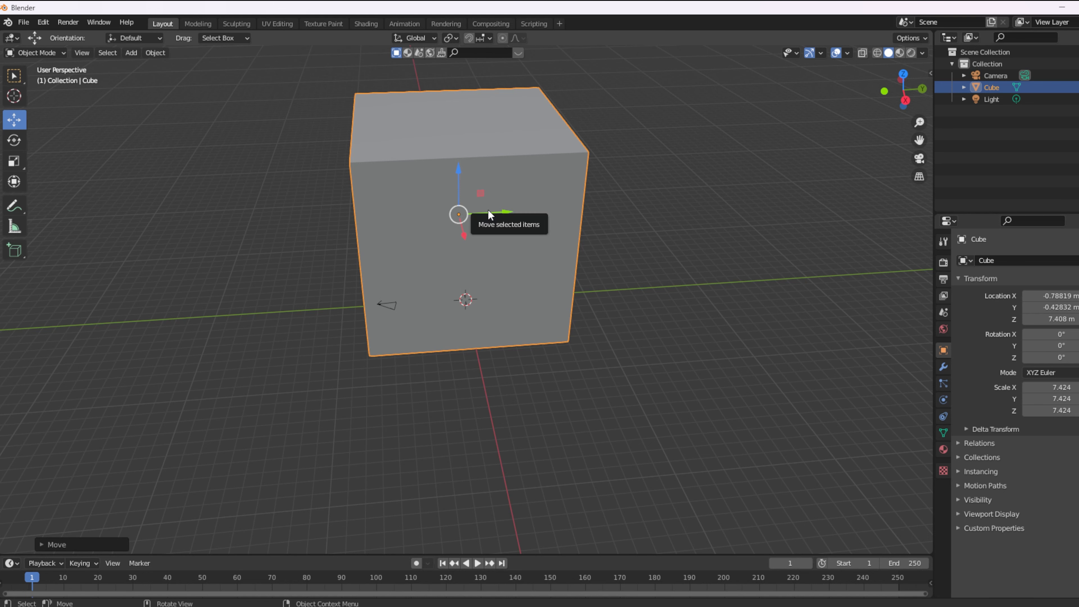
Move the cube along its separate axes to about X 3.05 m, Y 0.04 m and Z 9.77 m
{"action": "left_click_drag", "start_coordinate": [463, 235], "coordinate": [459, 181]}
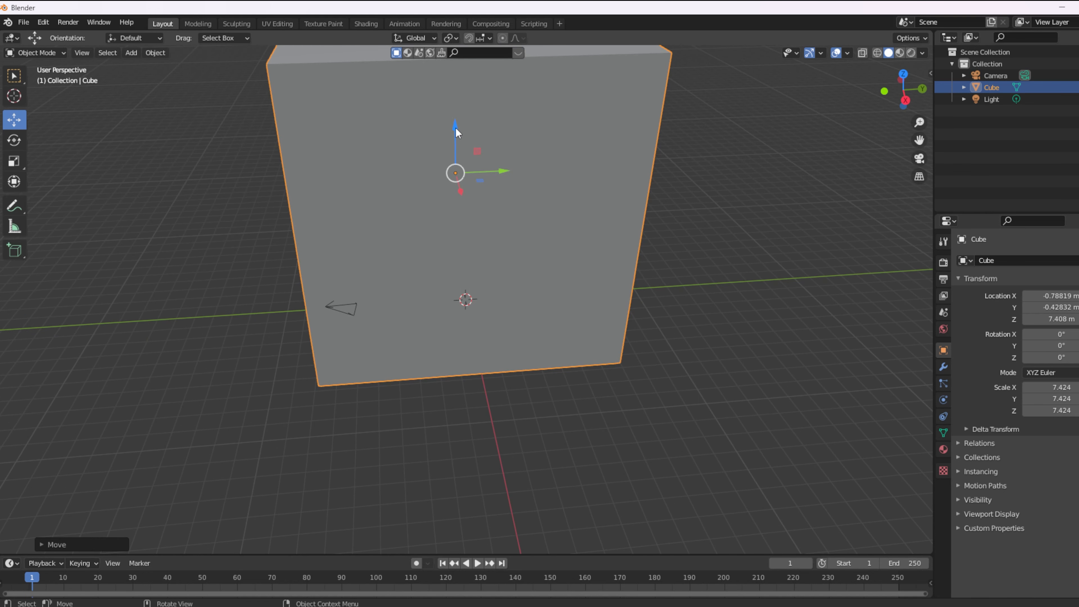
{"action": "middle_click_drag", "start_coordinate": [460, 128], "coordinate": [480, 136]}
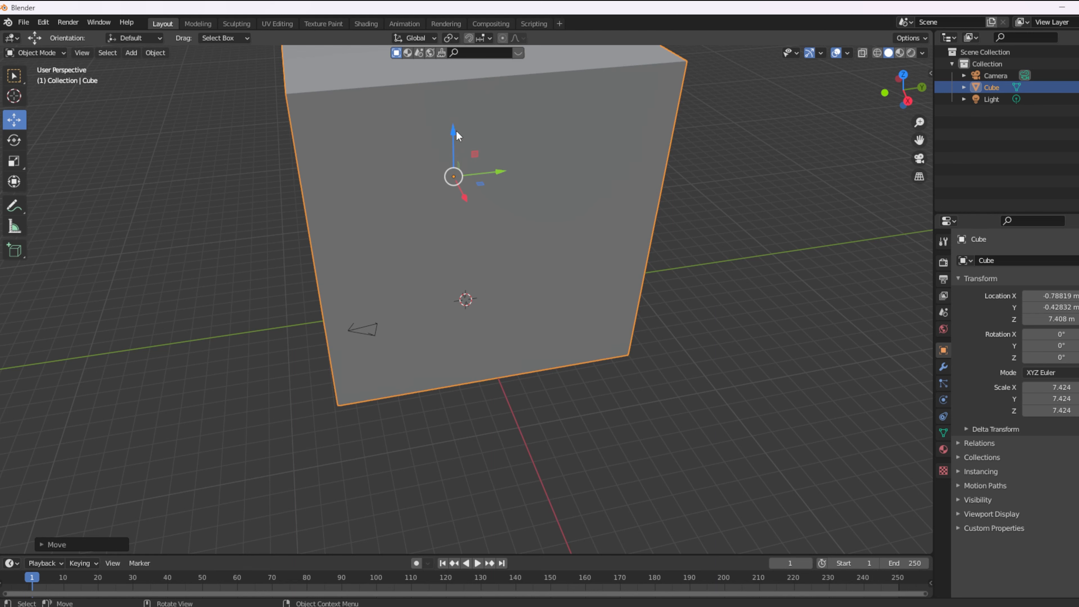
{"action": "left_click_drag", "start_coordinate": [452, 130], "coordinate": [479, 171]}
{"action": "mouse_move", "coordinate": [462, 215]}
{"action": "left_mouse_down"}
{"action": "mouse_move", "coordinate": [464, 162]}
{"action": "mouse_move", "coordinate": [465, 197]}
{"action": "left_mouse_up"}
{"action": "mouse_move", "coordinate": [504, 233]}
{"action": "left_mouse_down"}
{"action": "mouse_move", "coordinate": [590, 225]}
{"action": "mouse_move", "coordinate": [510, 233]}
{"action": "left_mouse_up"}
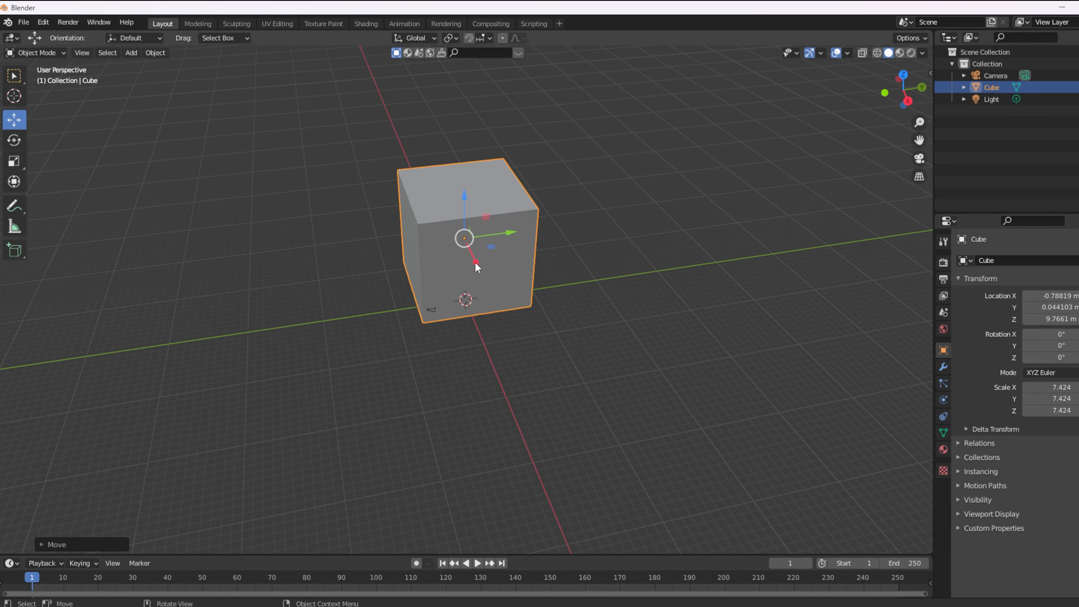
{"action": "left_click_drag", "start_coordinate": [476, 264], "coordinate": [422, 313]}
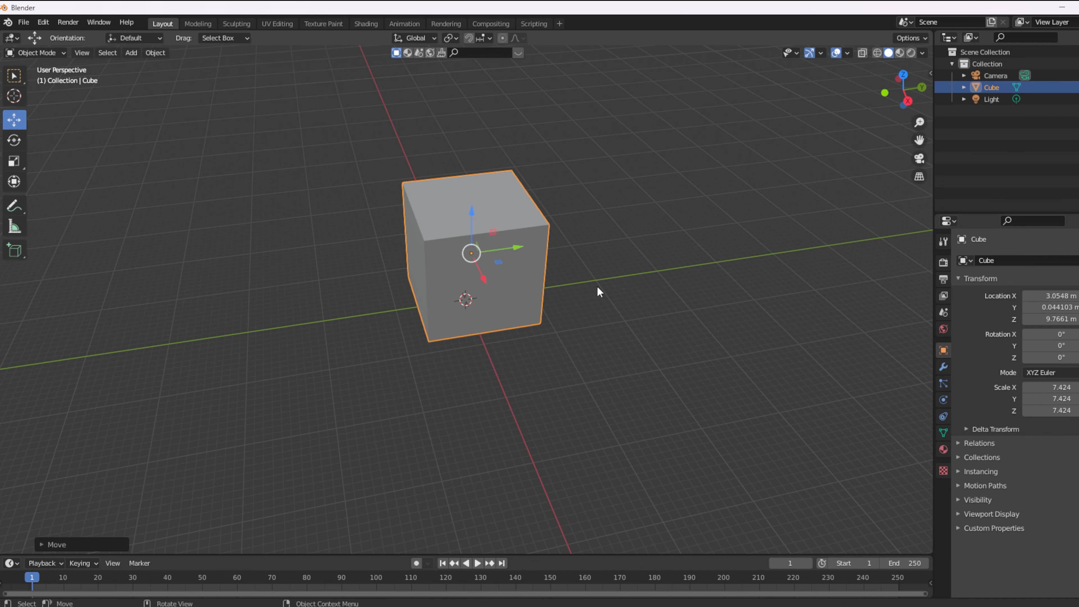
Deselect the cube, then reselect it with the Select Box tool
{"action": "scroll", "coordinate": [592, 243], "scroll_direction": "up", "scroll_amount": 1}
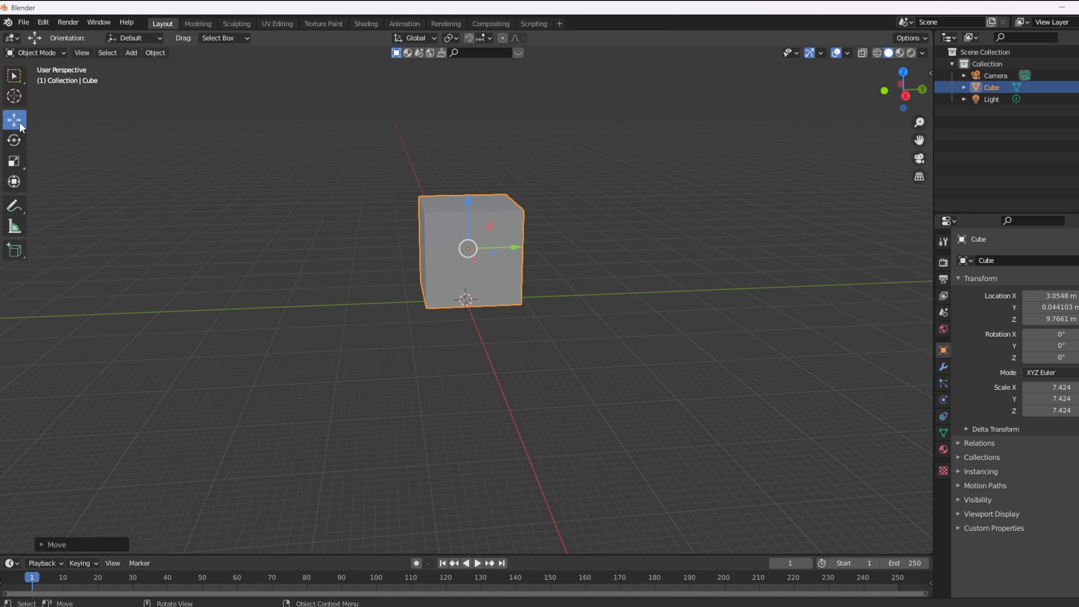
{"action": "left_click", "coordinate": [463, 287]}
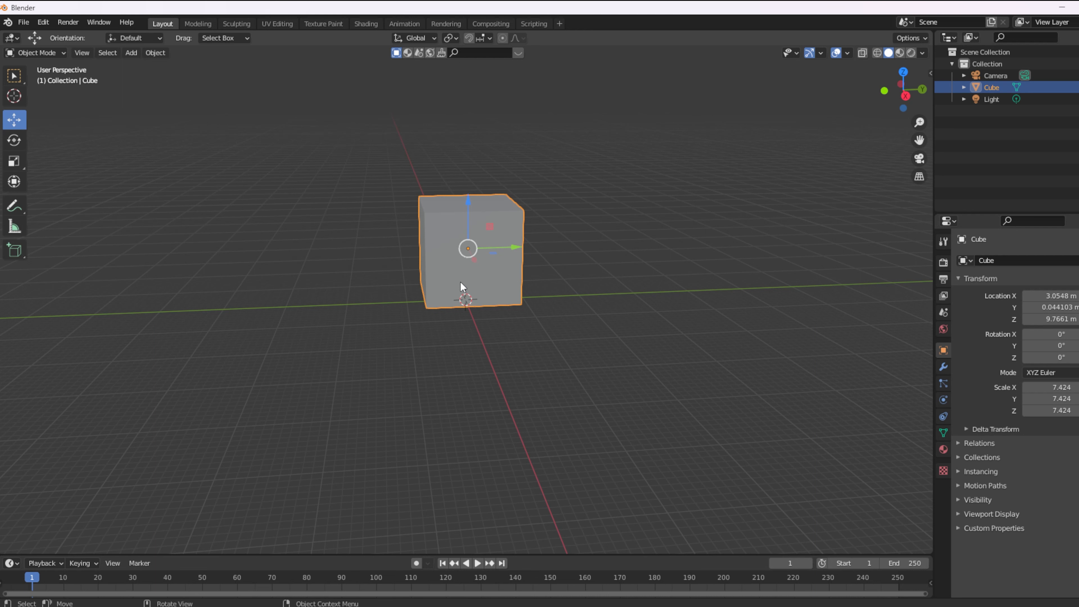
{"action": "left_click", "coordinate": [583, 295]}
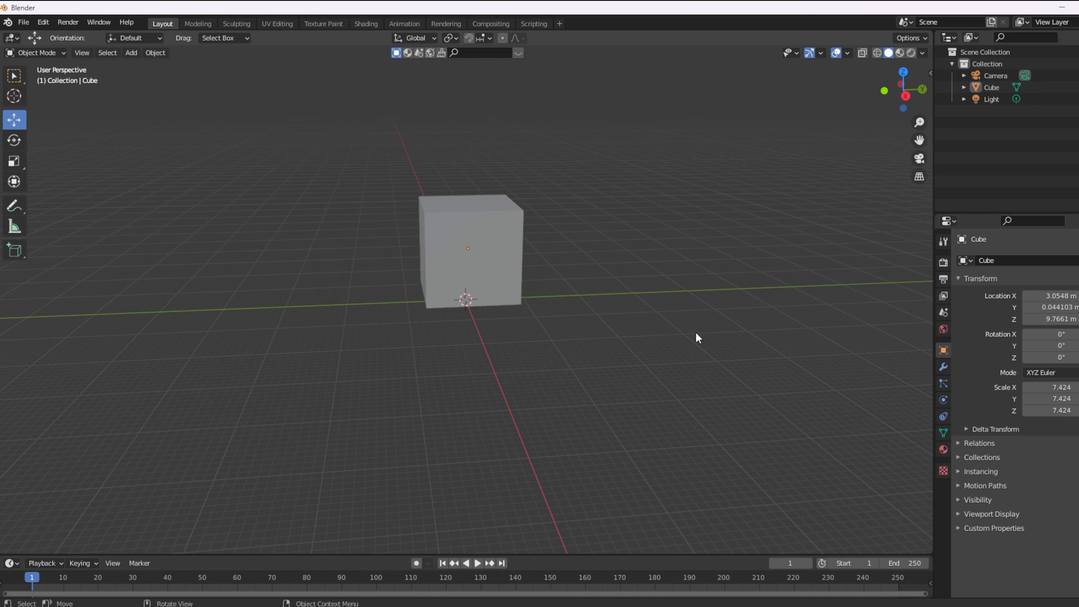
{"action": "left_click", "coordinate": [17, 78]}
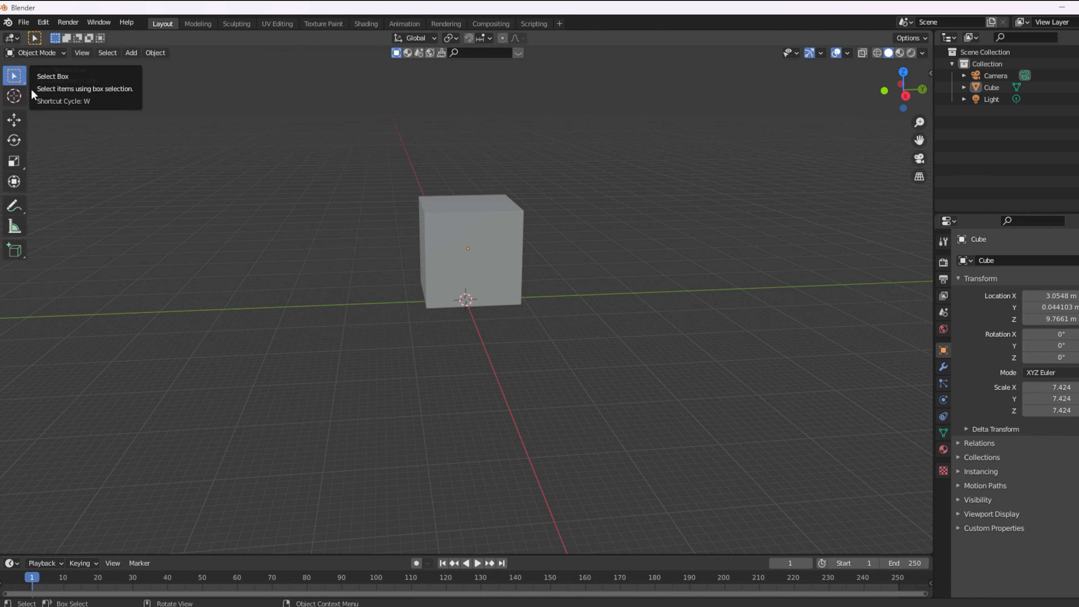
{"action": "left_click", "coordinate": [510, 260]}
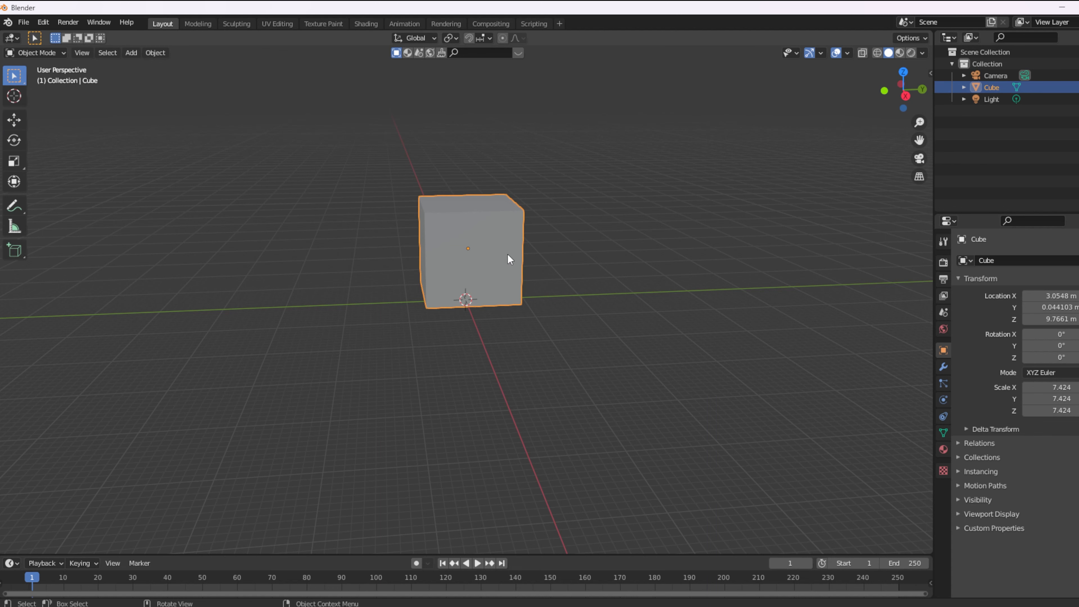
Grab the cube and raise it along the global Z axis to about 29.26 m
{"action": "middle_click_drag", "start_coordinate": [594, 272], "coordinate": [556, 289]}
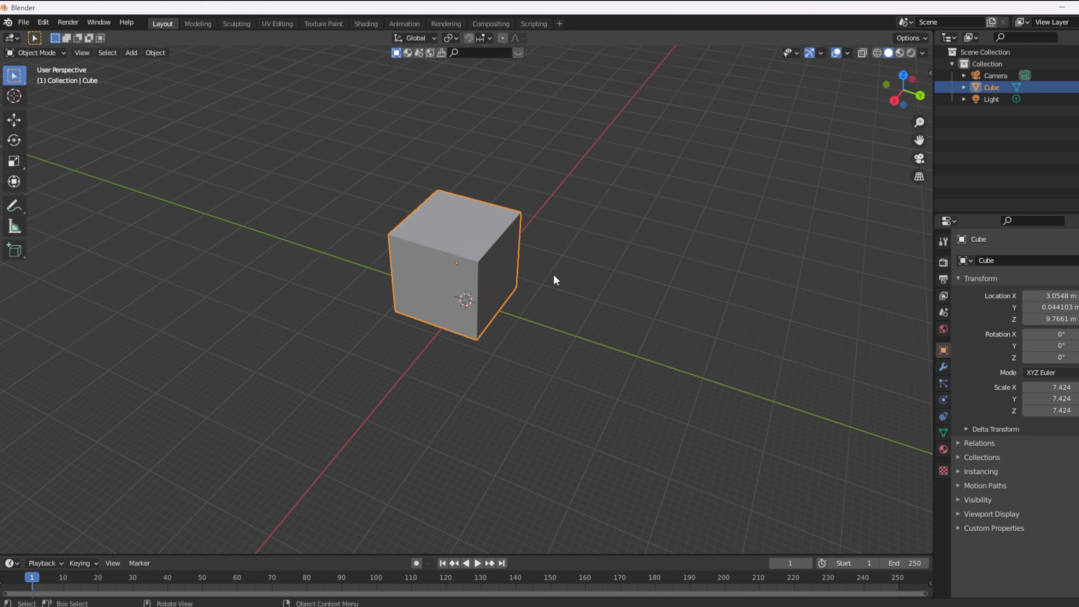
{"action": "key", "text": "g"}
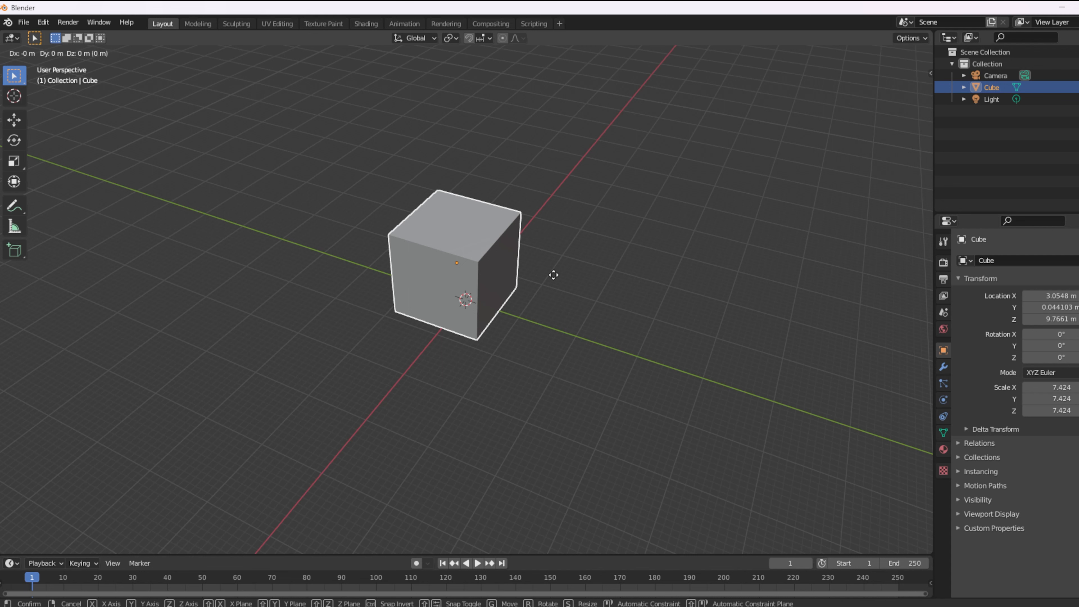
{"action": "key", "text": "z"}
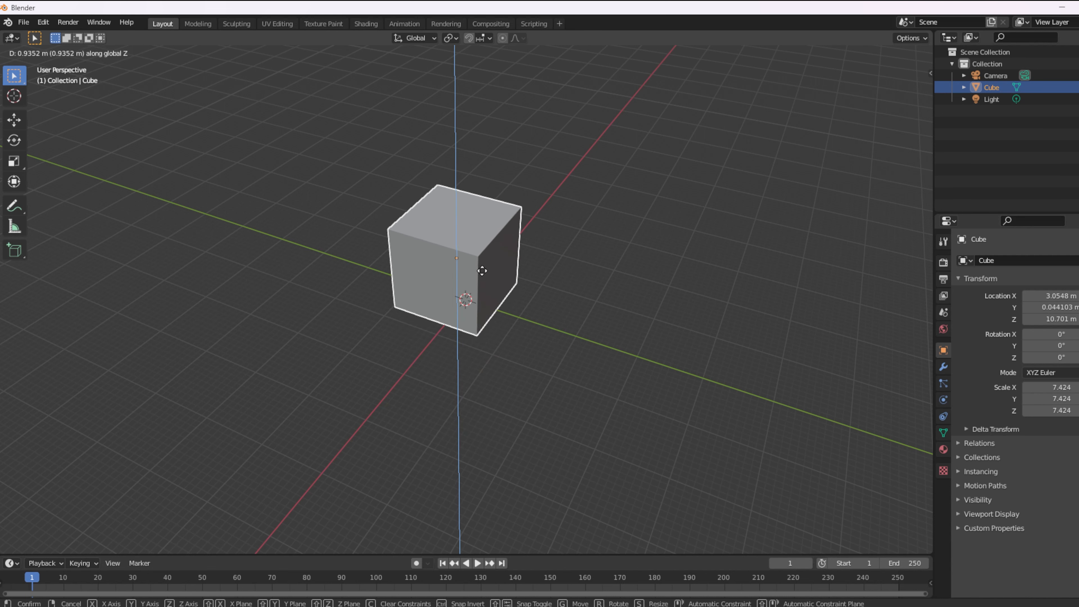
{"action": "left_click", "coordinate": [487, 163]}
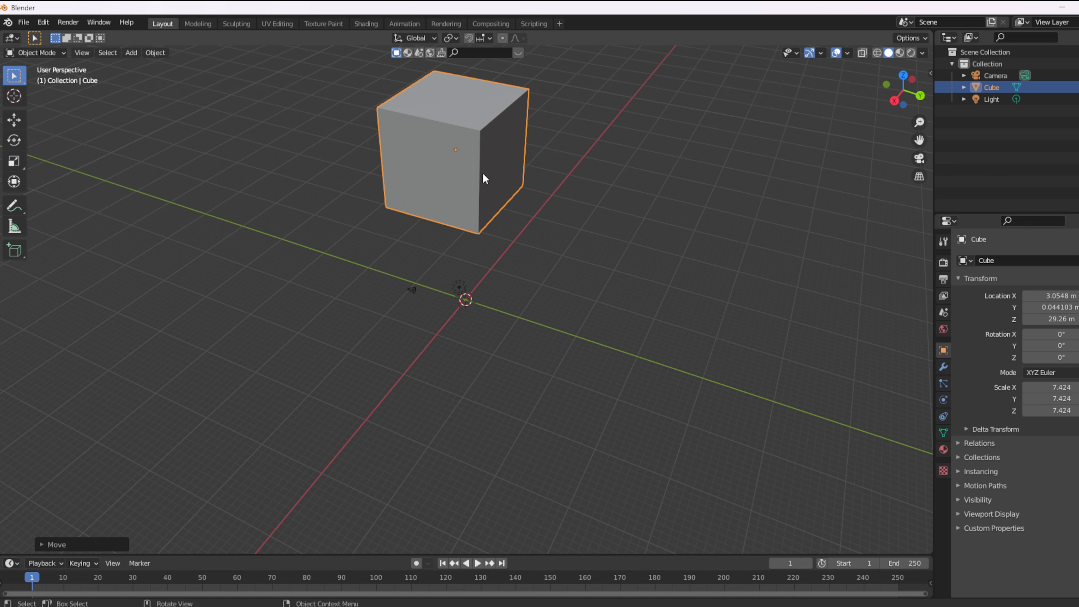
Grab the cube along the global Y axis to about 5.12 m, and along global X to about 20.9 m
{"action": "key", "text": "g"}
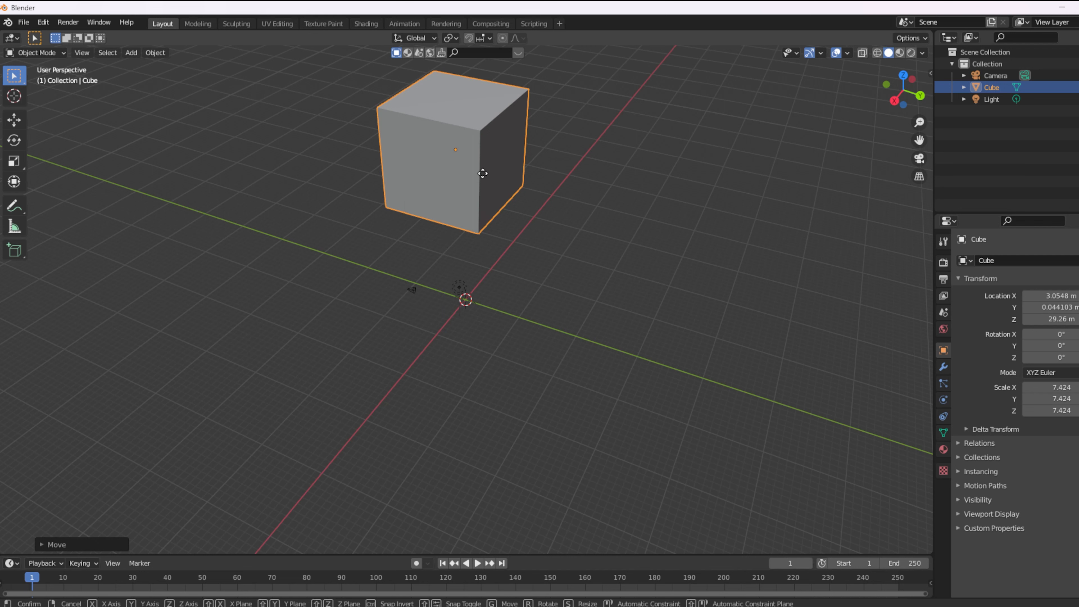
{"action": "key", "text": "y"}
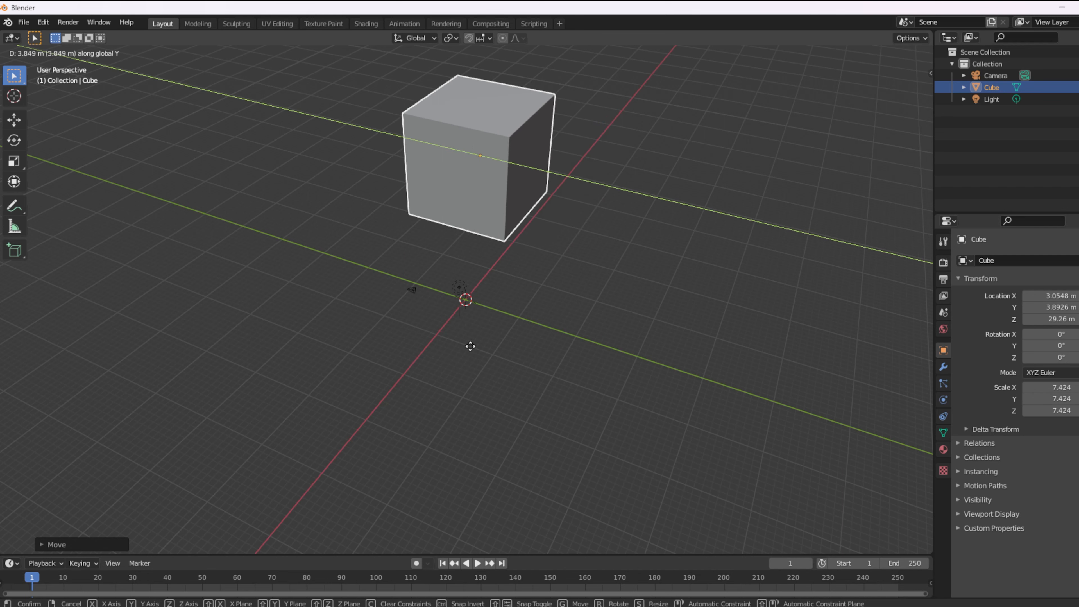
{"action": "left_click", "coordinate": [484, 310]}
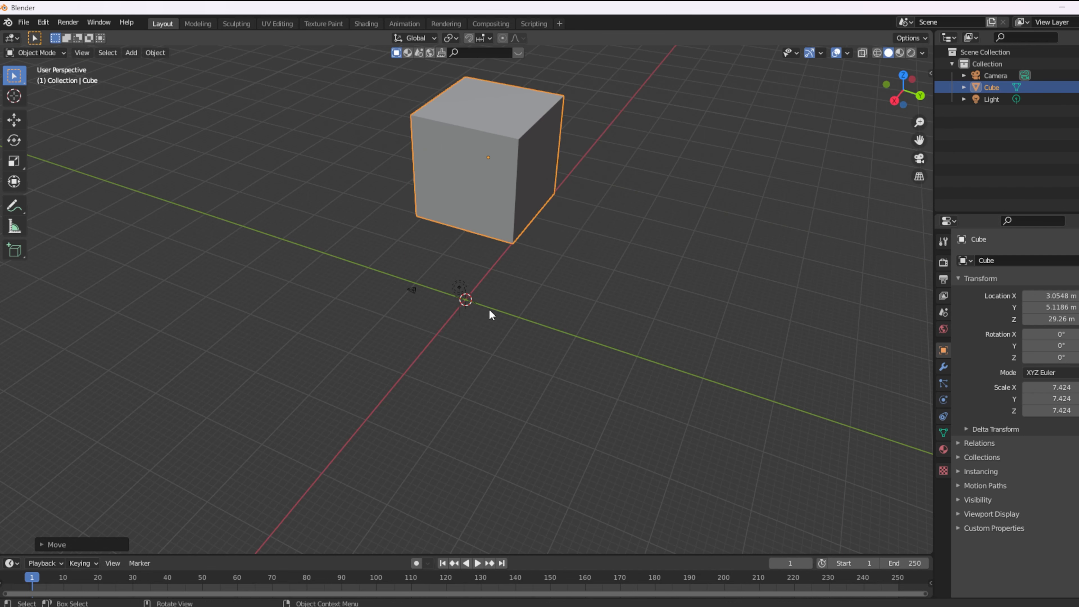
{"action": "key", "text": "g"}
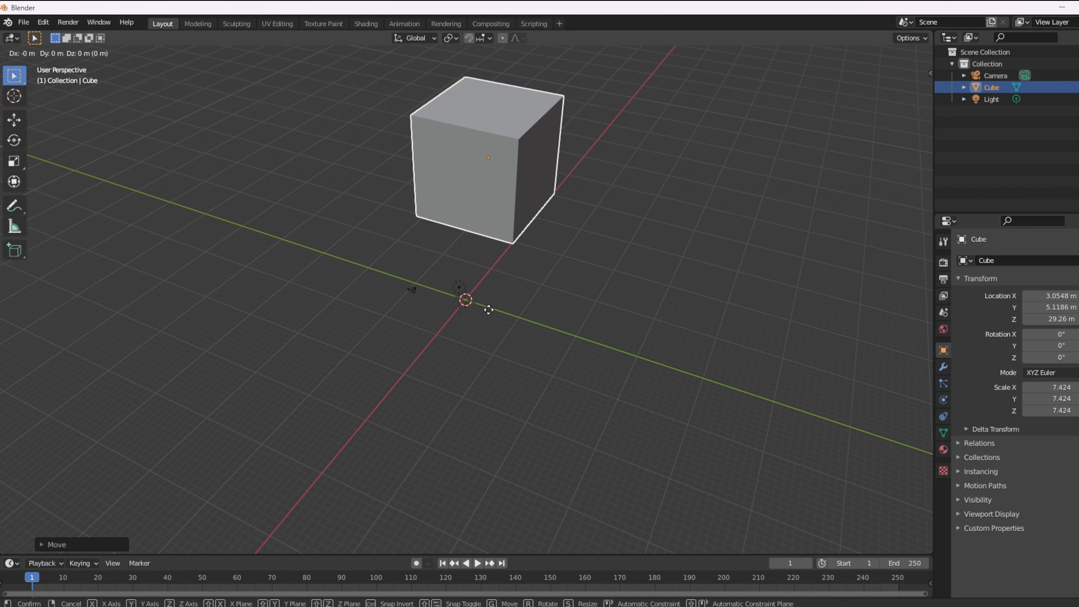
{"action": "key", "text": "x"}
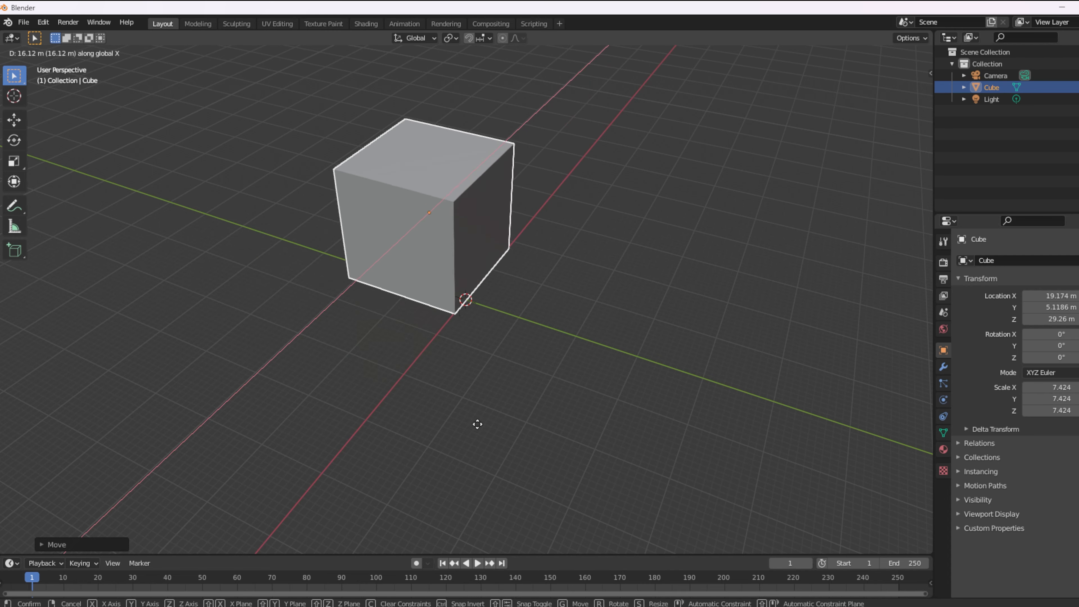
{"action": "left_click", "coordinate": [476, 468]}
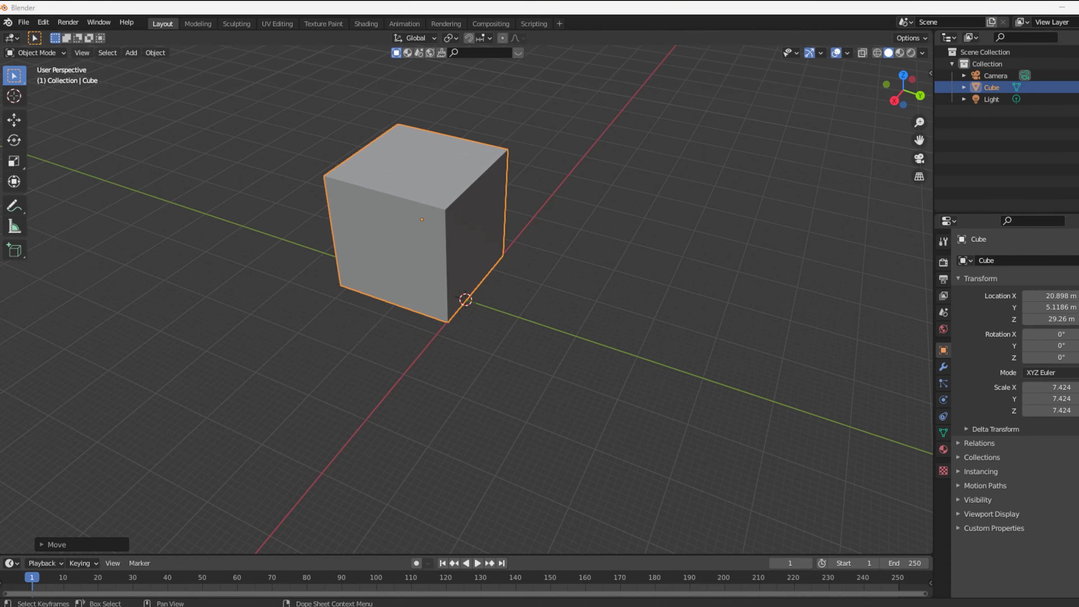
Grab the cube and lower it along the global Z axis to about 10.51 m
{"action": "middle_click_drag", "start_coordinate": [505, 376], "coordinate": [401, 340]}
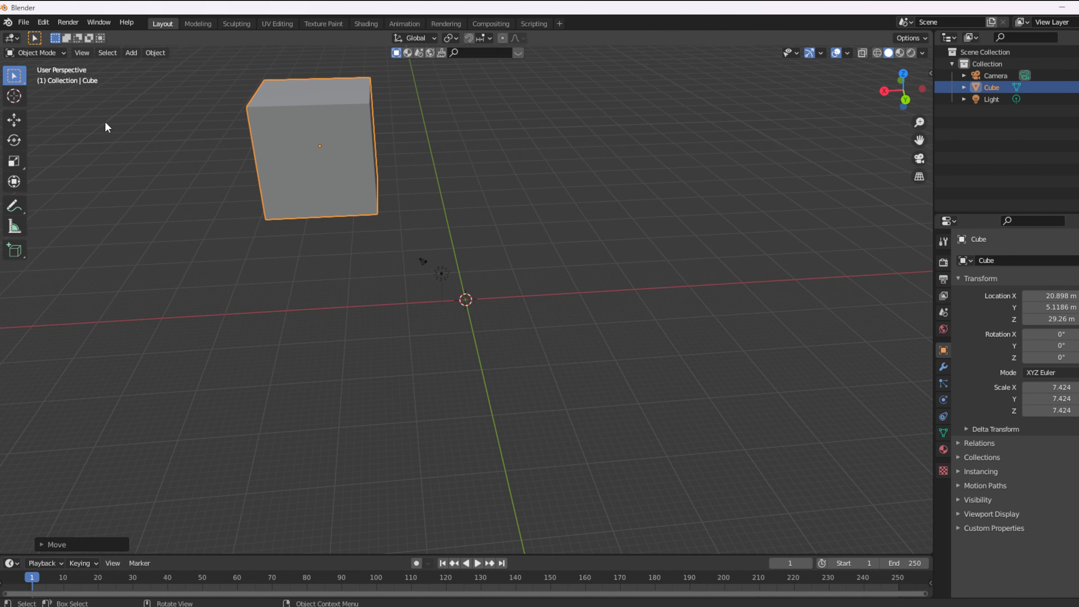
{"action": "left_click", "coordinate": [296, 159]}
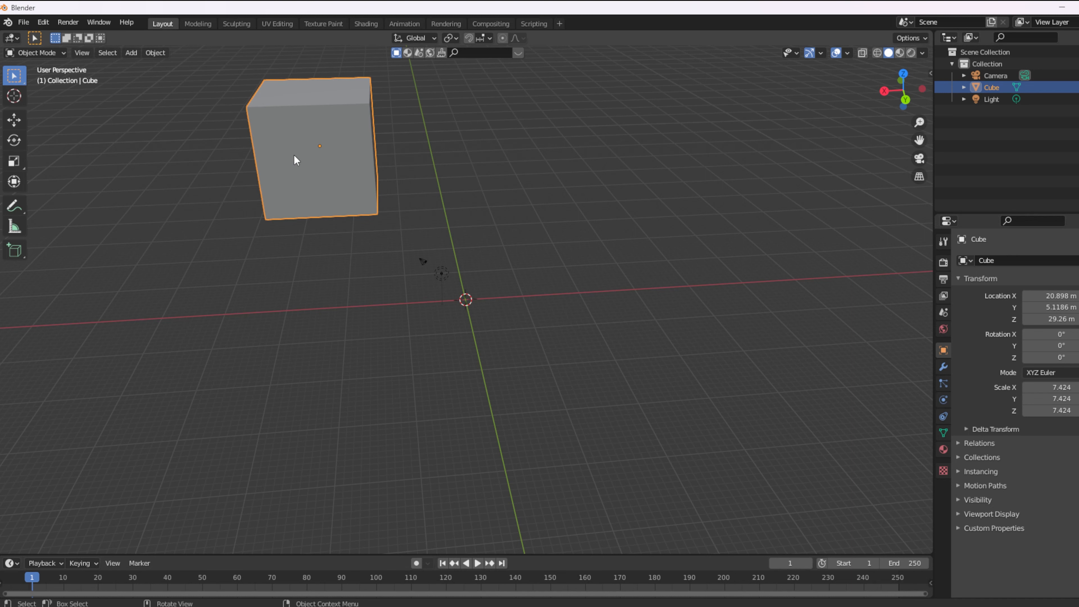
{"action": "key", "text": "g"}
{"action": "key", "text": "x"}
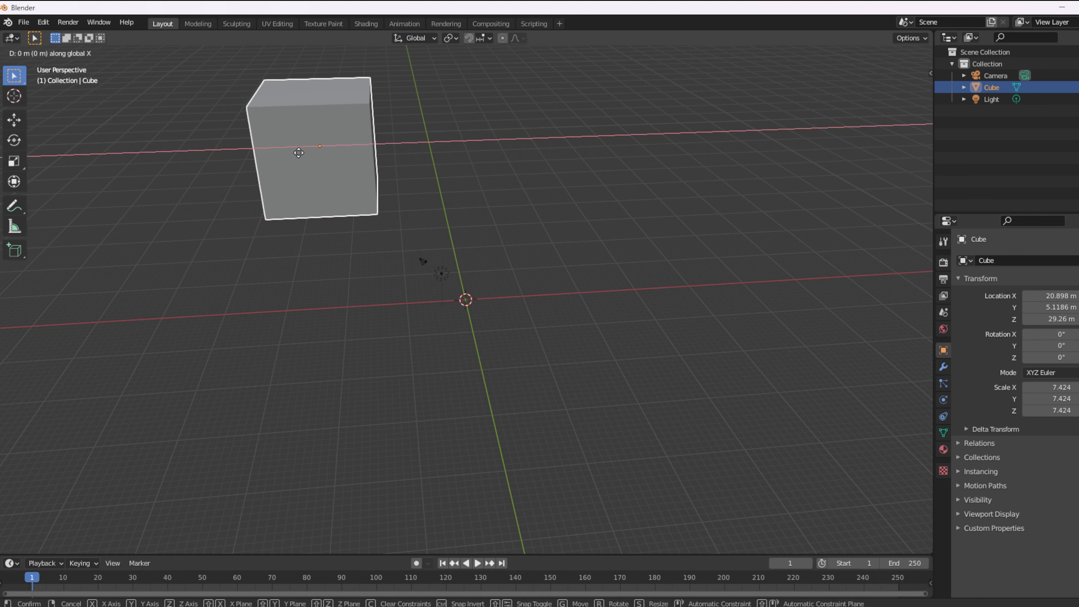
{"action": "key", "text": "z"}
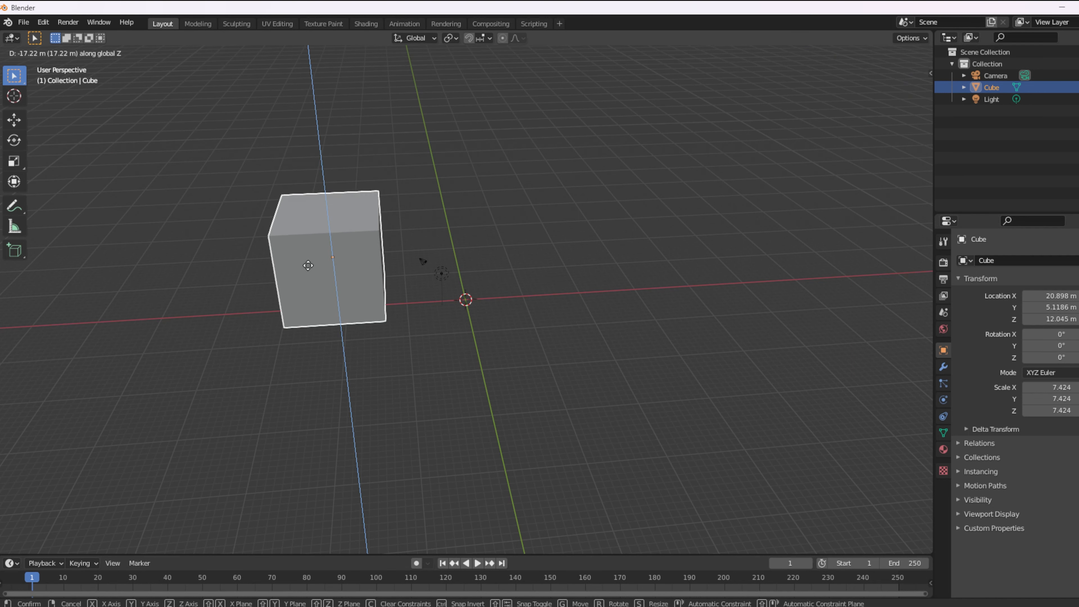
{"action": "left_click", "coordinate": [311, 278]}
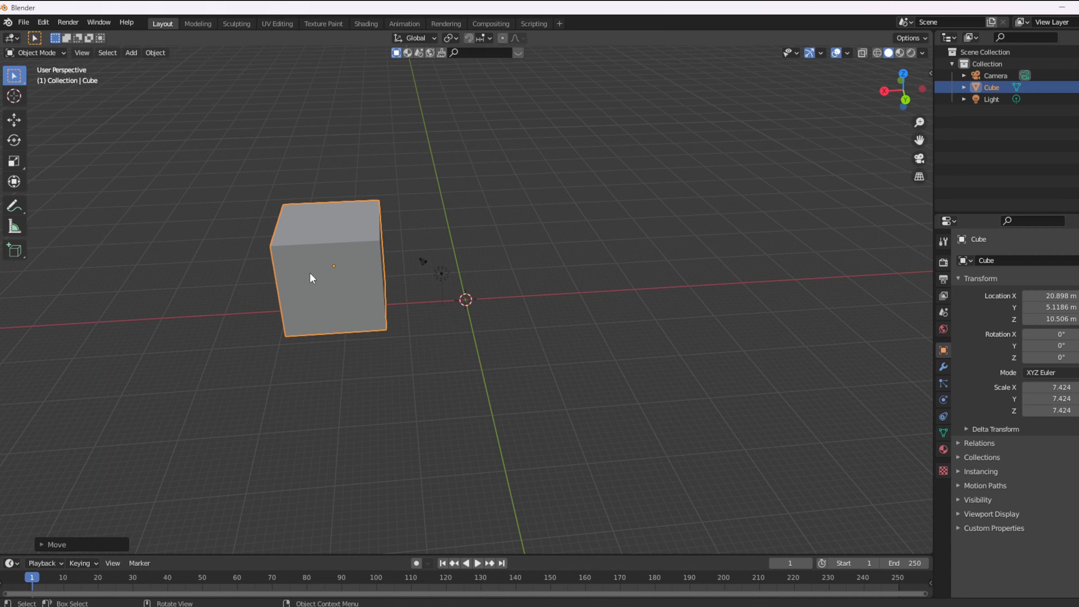
Grab the cube and move it along the global X axis to about -1.03 m
{"action": "key", "text": "g"}
{"action": "key", "text": "y"}
{"action": "key", "text": "x"}
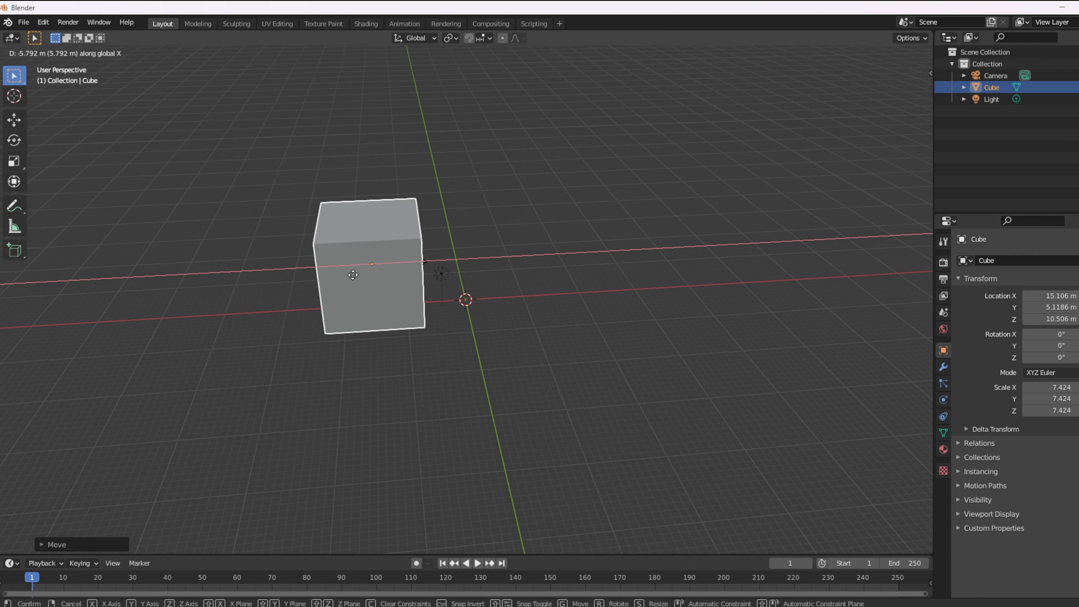
{"action": "left_click", "coordinate": [452, 281]}
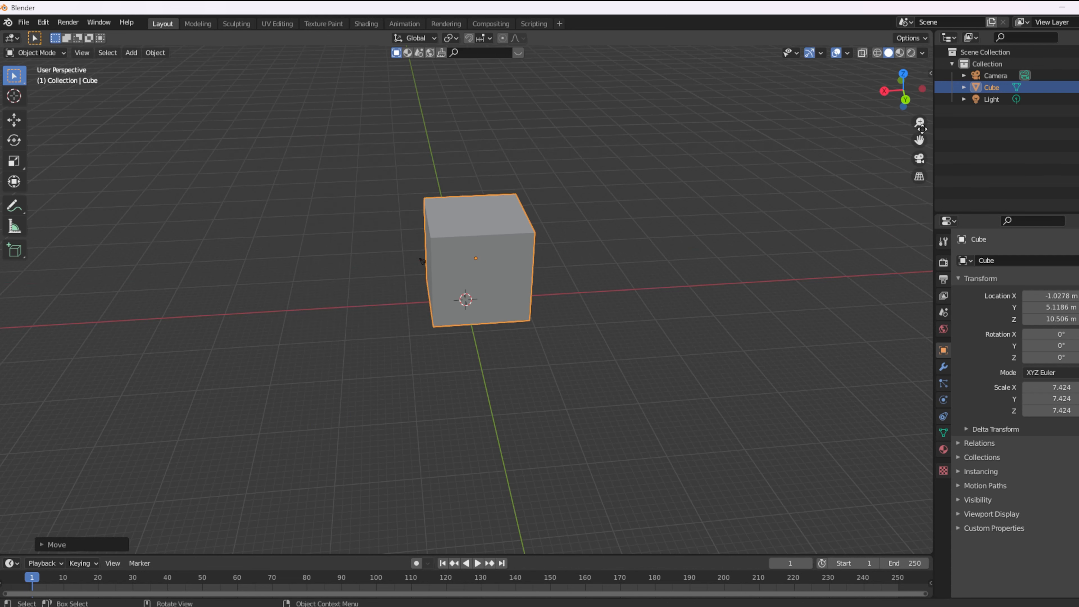
In the back orthographic view, lower the cube along global Z to about 7.47 m so its base rests on the X axis line
{"action": "left_click", "coordinate": [903, 97]}
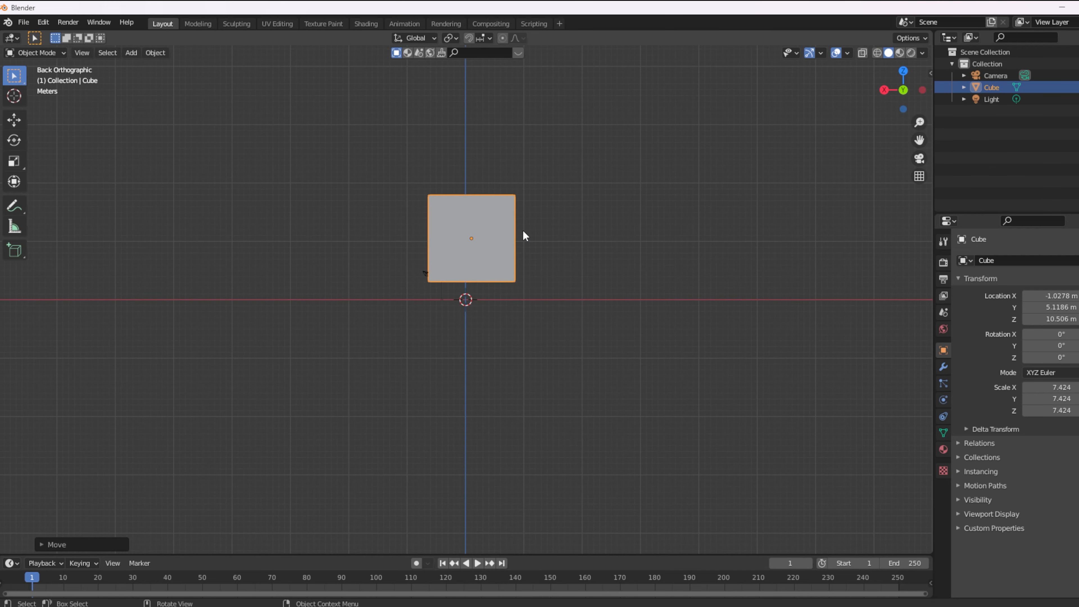
{"action": "key", "text": "g"}
{"action": "key", "text": "z"}
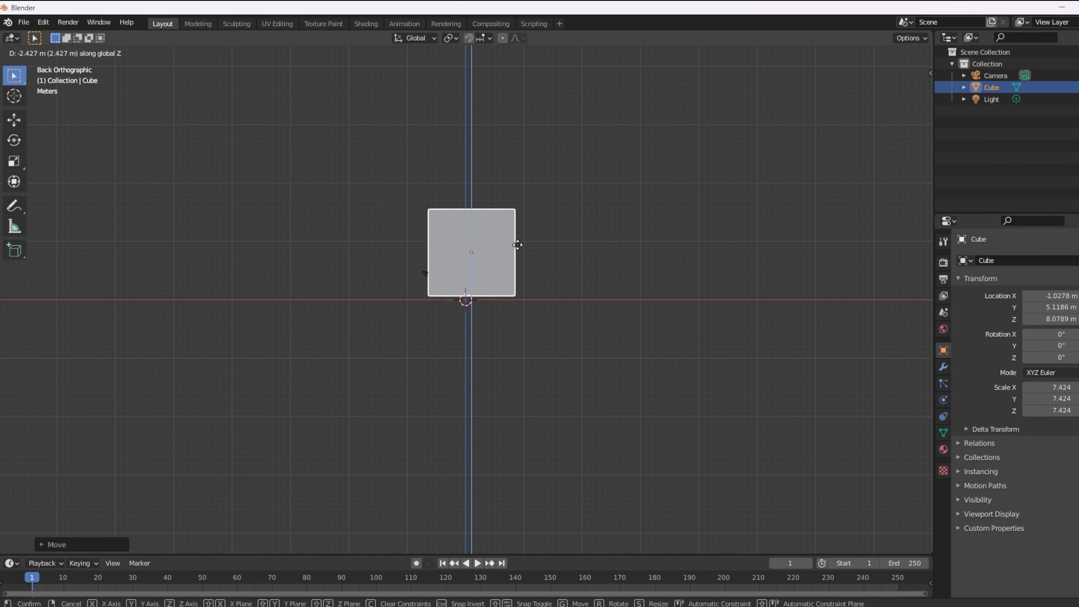
{"action": "left_click", "coordinate": [518, 248]}
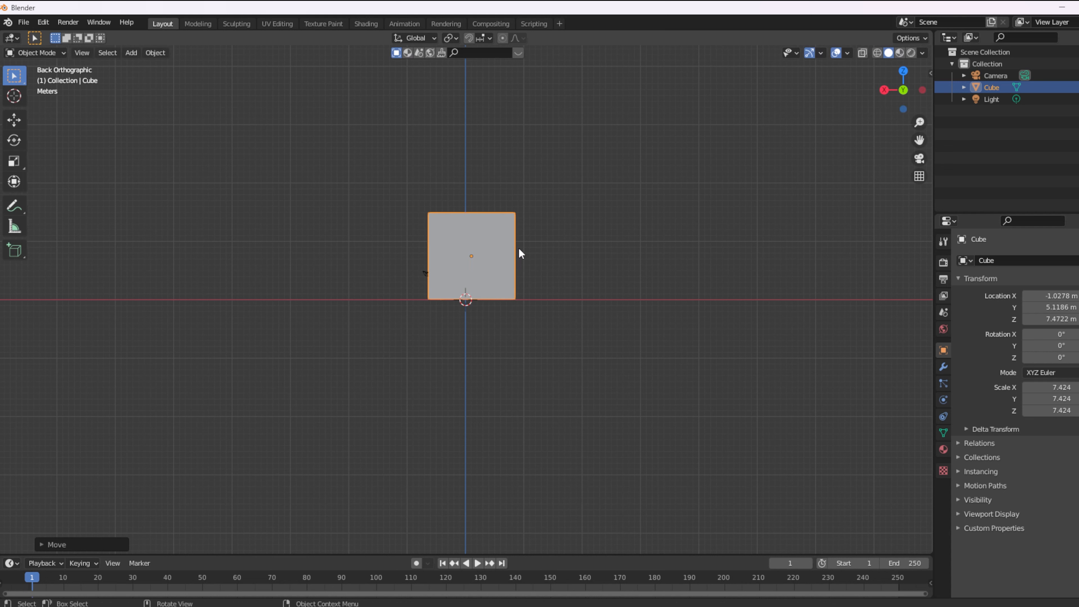
Grab the cube along the global X axis to about 0.08 m, centring it over the origin, and deselect it
{"action": "key", "text": "g"}
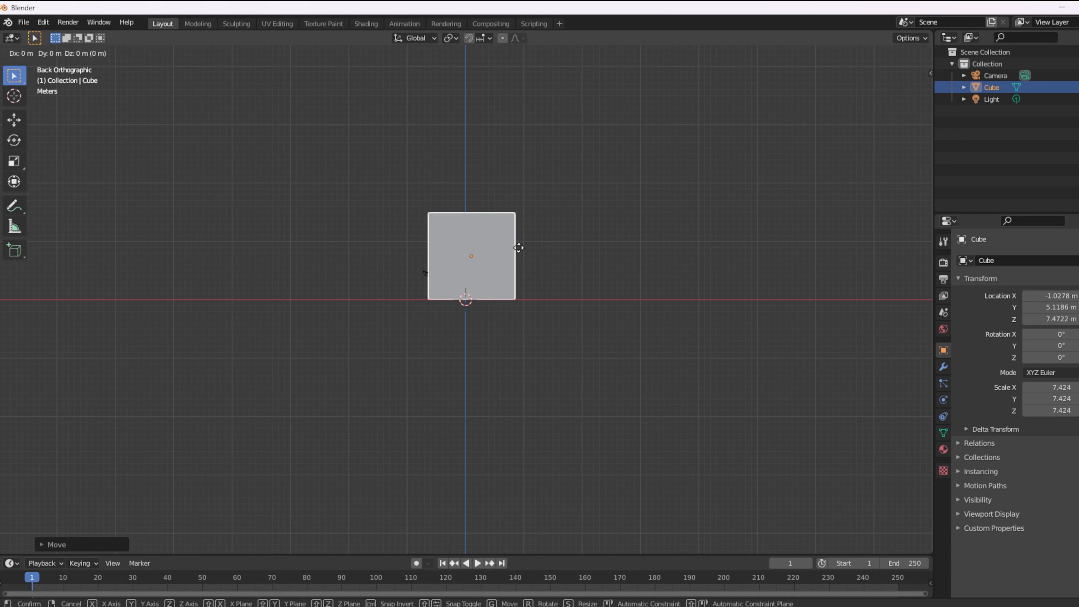
{"action": "key", "text": "x"}
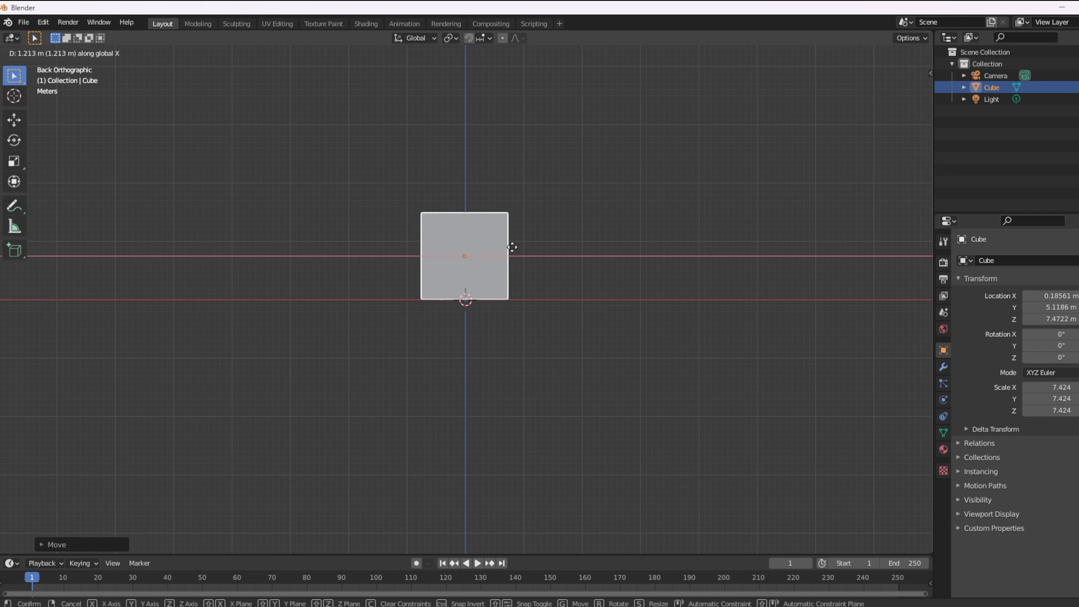
{"action": "left_click", "coordinate": [512, 247]}
{"action": "left_click", "coordinate": [590, 223]}
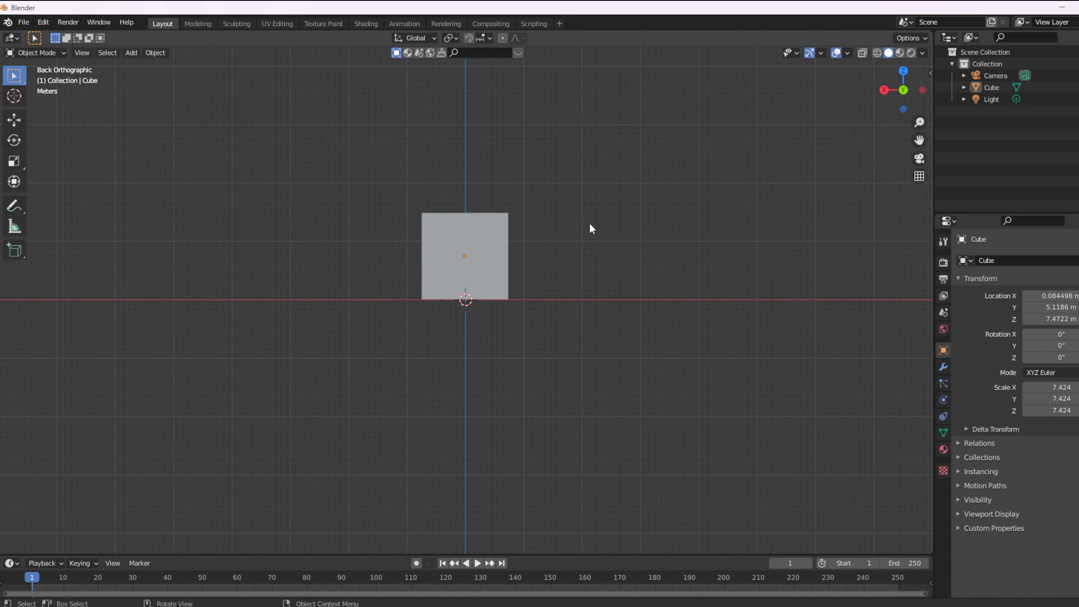
Reselect the cube and turn it about the Z axis with the Rotate tool to about -24°, and back to about -0.57°
{"action": "middle_click_drag", "start_coordinate": [590, 223], "coordinate": [670, 287]}
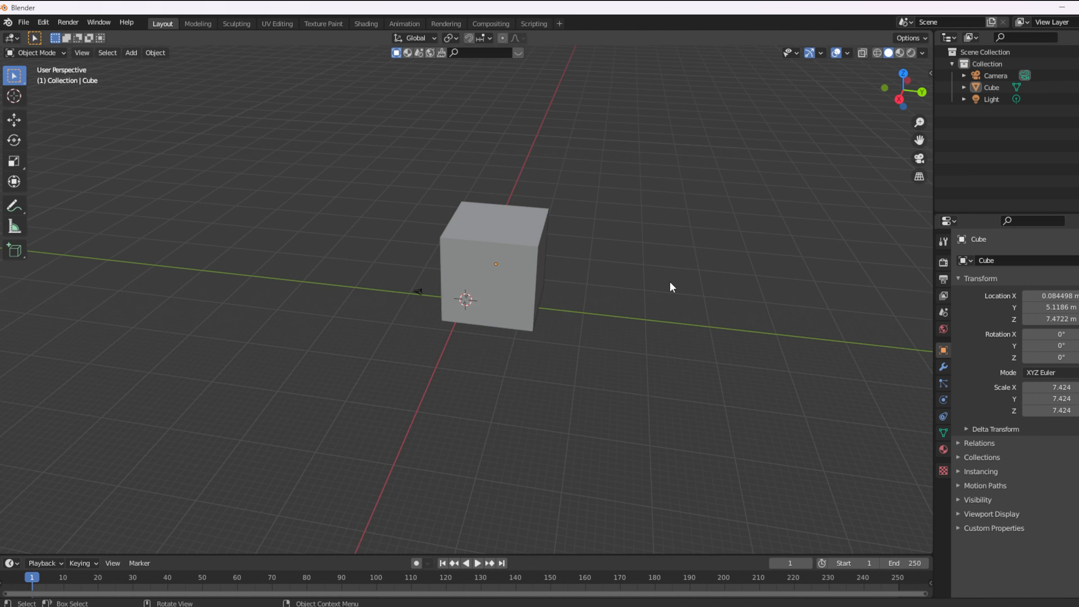
{"action": "scroll", "coordinate": [528, 288], "scroll_direction": "up", "scroll_amount": 2}
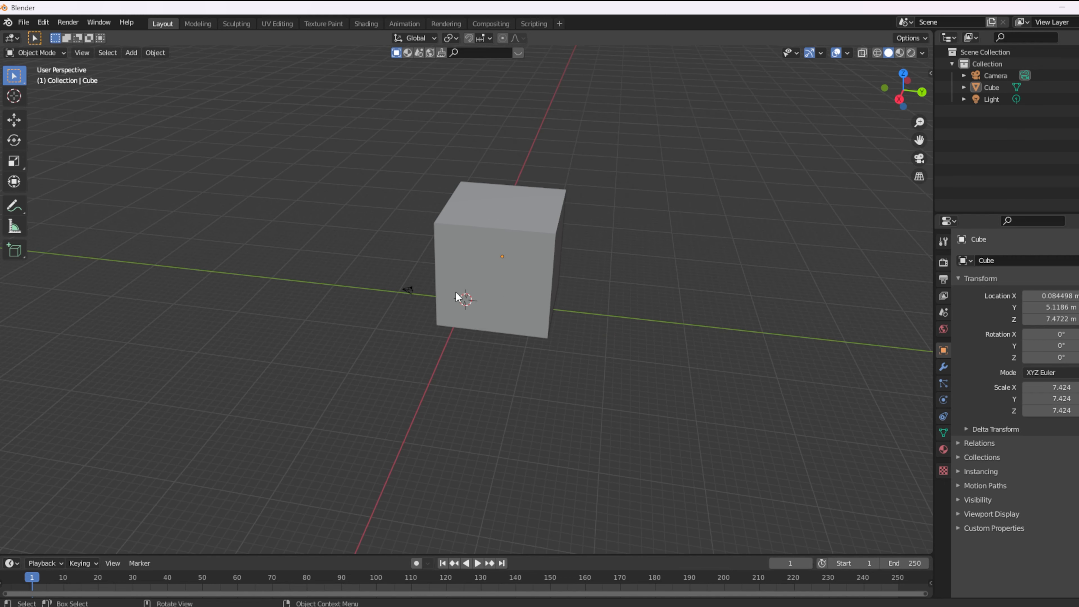
{"action": "left_click", "coordinate": [545, 282]}
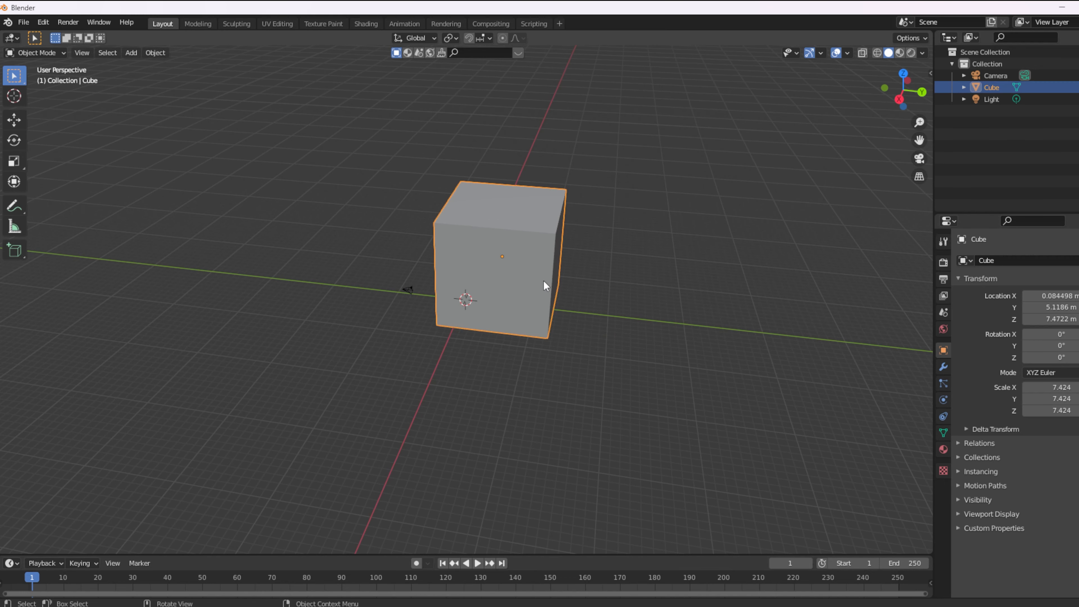
{"action": "left_click", "coordinate": [18, 143]}
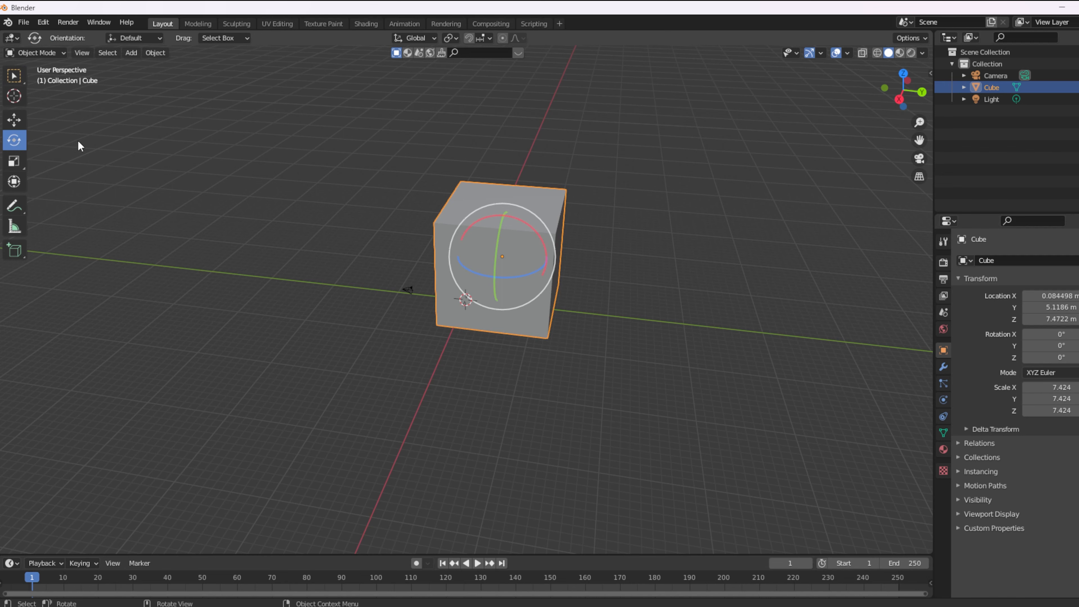
{"action": "middle_click_drag", "start_coordinate": [637, 255], "coordinate": [447, 255]}
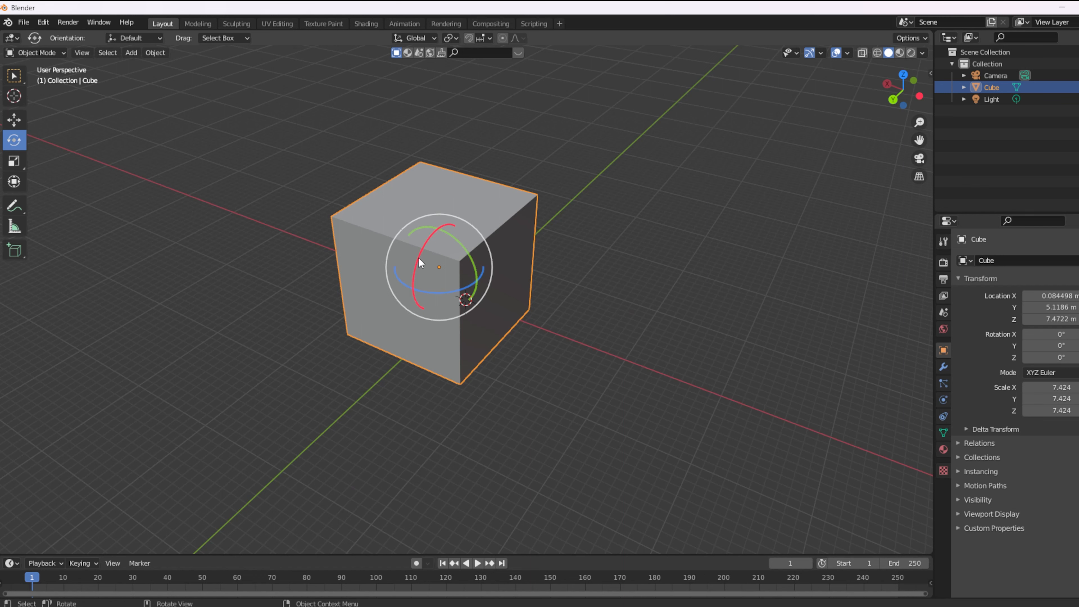
{"action": "scroll", "coordinate": [448, 295], "scroll_direction": "up", "scroll_amount": 4}
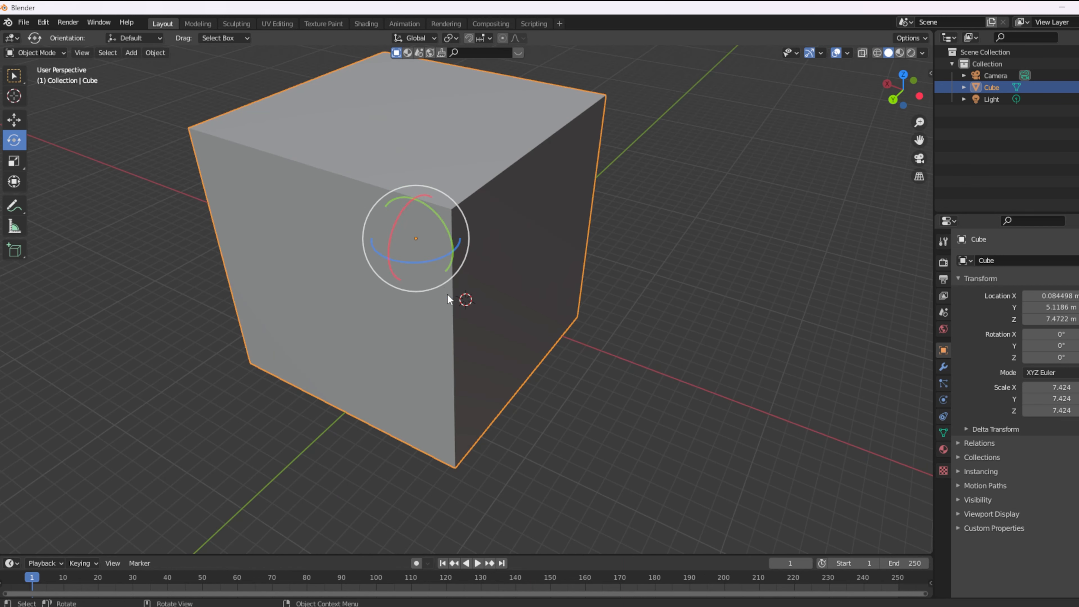
{"action": "middle_click_drag", "start_coordinate": [422, 257], "coordinate": [405, 196]}
{"action": "left_click_drag", "start_coordinate": [405, 196], "coordinate": [445, 253]}
{"action": "left_click", "coordinate": [430, 260]}
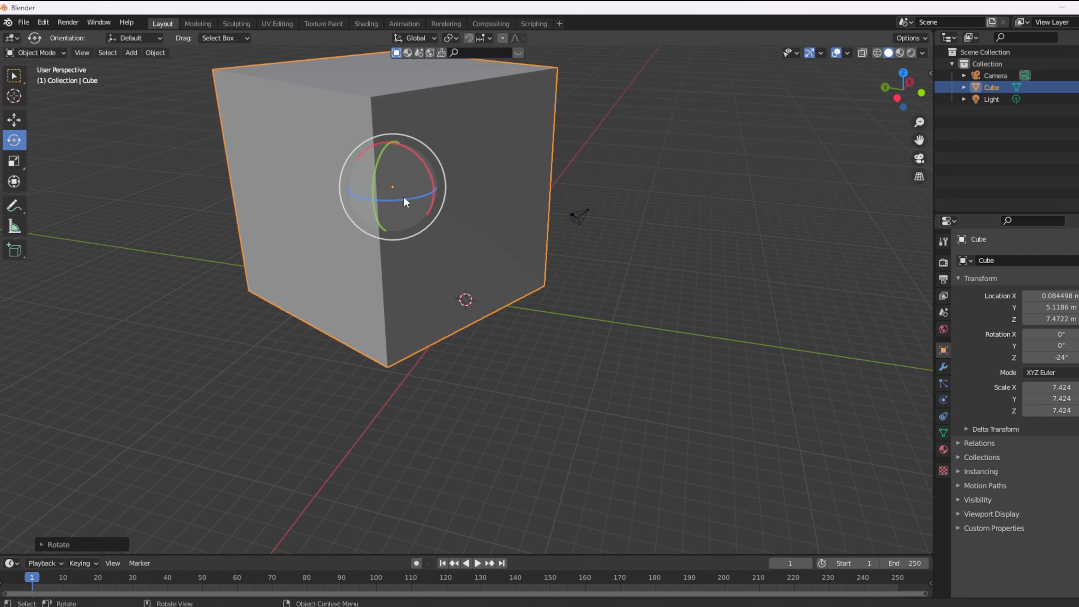
{"action": "left_click_drag", "start_coordinate": [402, 199], "coordinate": [534, 245]}
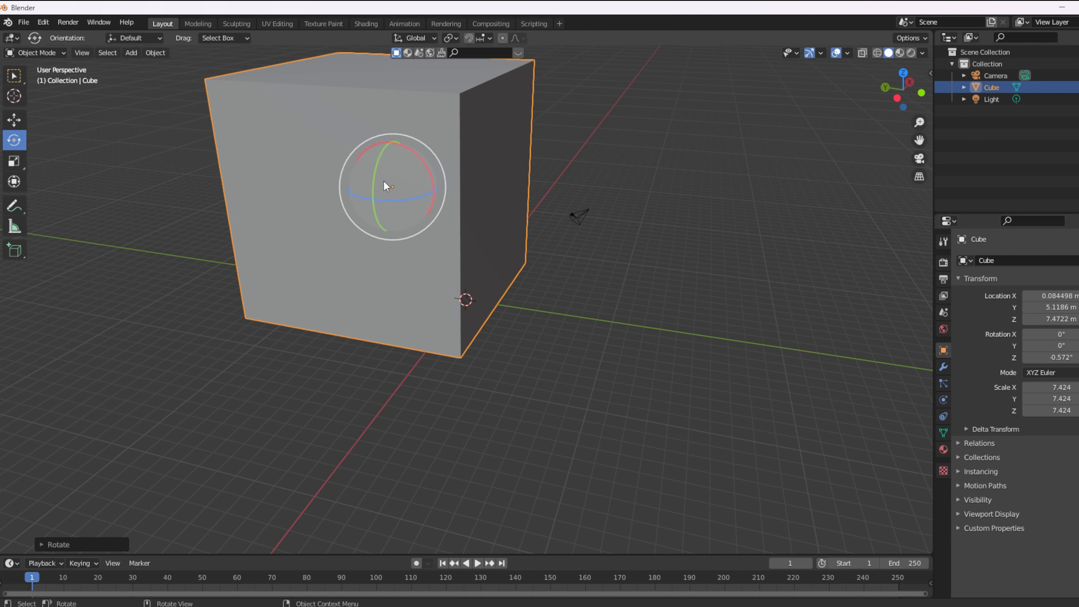
Try rotating the cube about the Y axis and about the X axis to about 12°, undoing each rotation
{"action": "left_click_drag", "start_coordinate": [373, 189], "coordinate": [395, 213]}
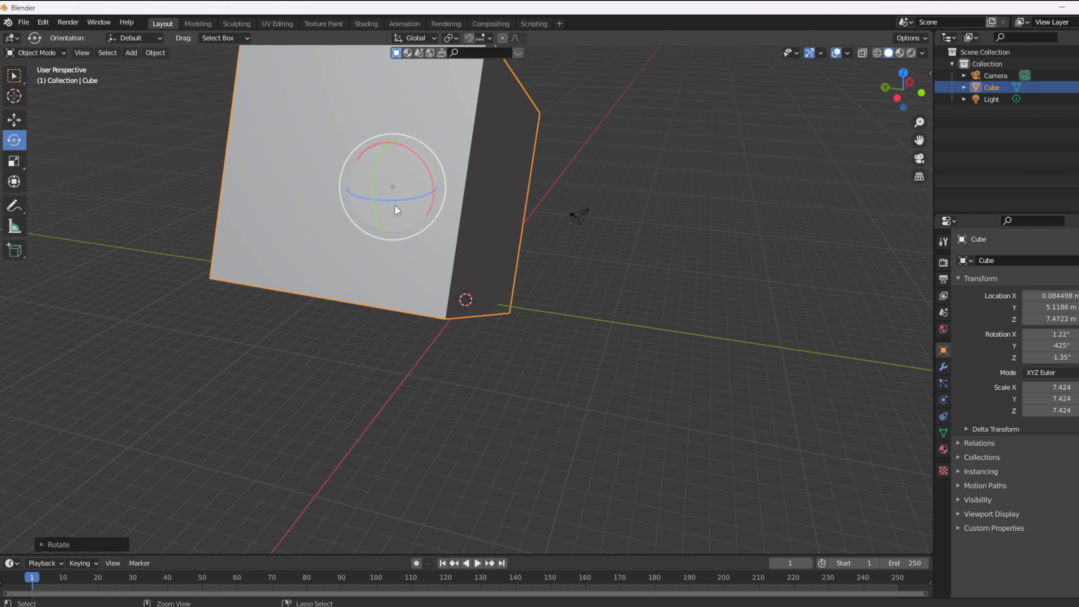
{"action": "key", "text": "ctrl+z"}
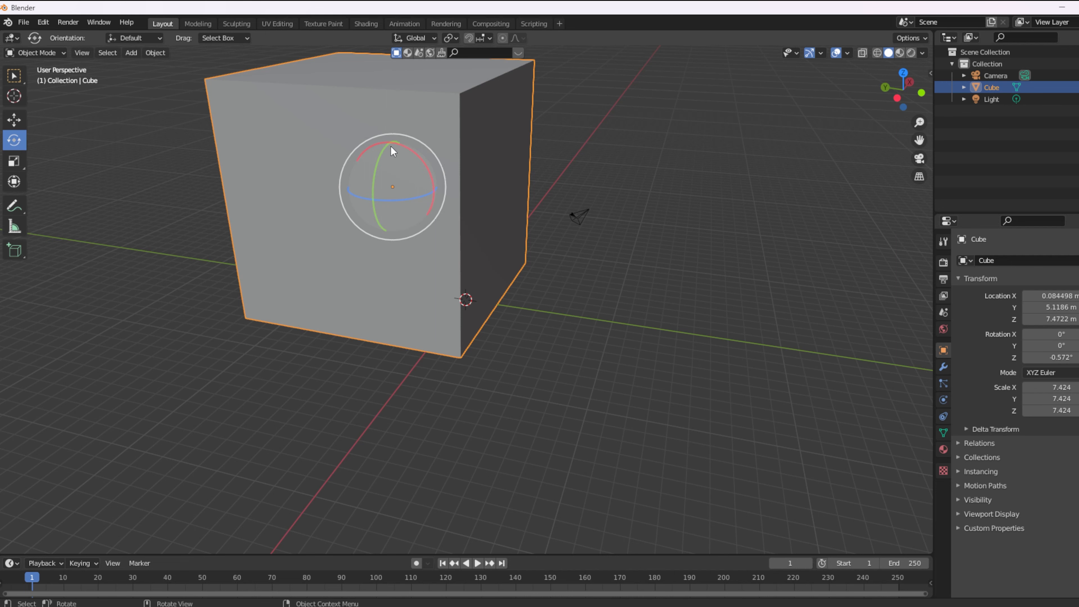
{"action": "middle_click_drag", "start_coordinate": [419, 158], "coordinate": [453, 170]}
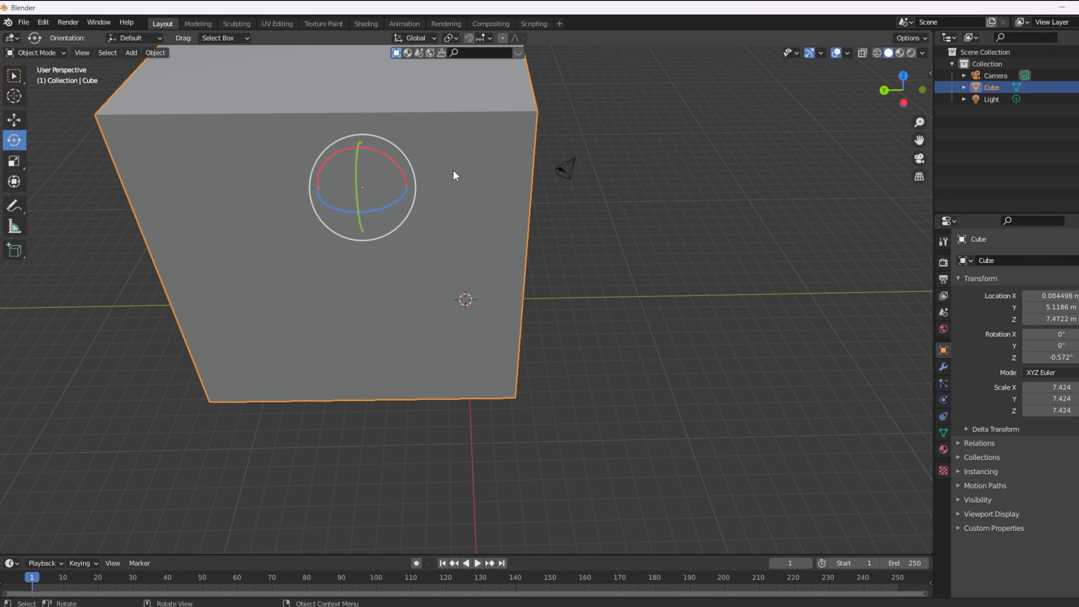
{"action": "left_click_drag", "start_coordinate": [332, 159], "coordinate": [358, 181]}
{"action": "left_click", "coordinate": [14, 76]}
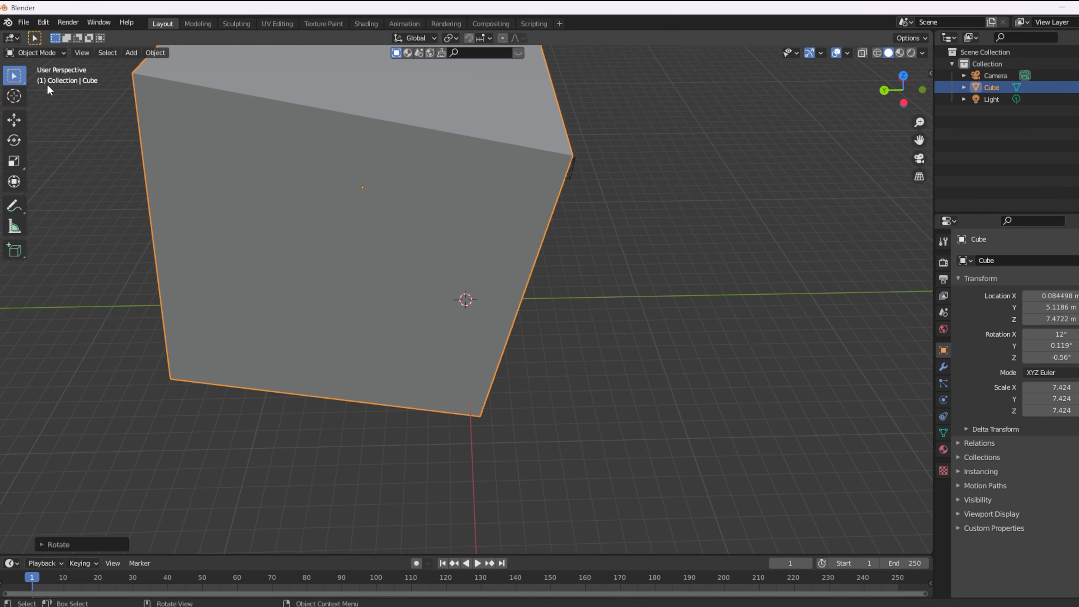
{"action": "key", "text": "ctrl+z"}
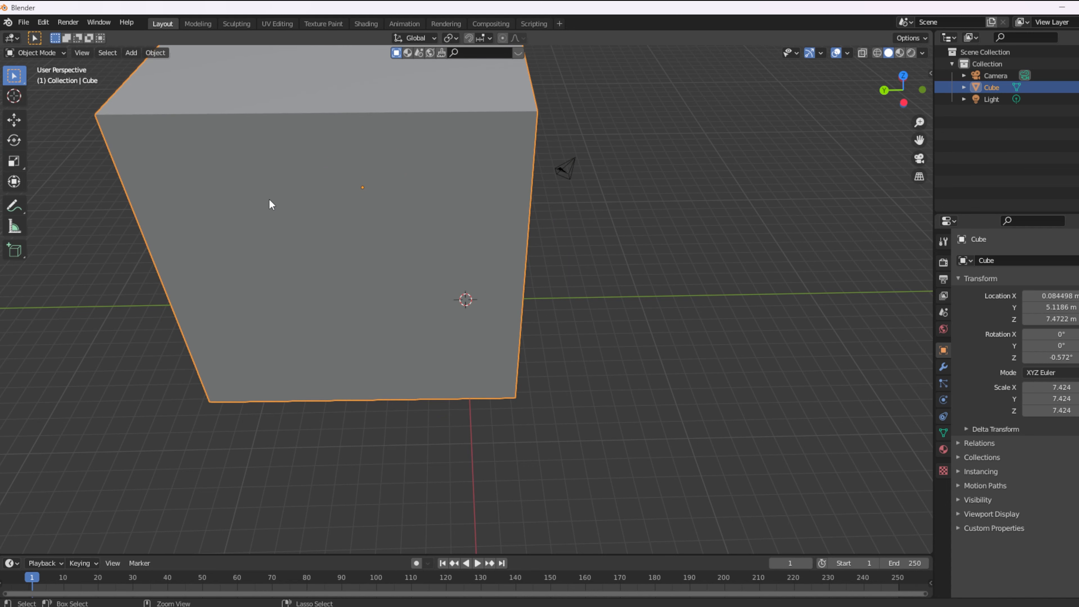
Rotate the cube about the Z axis with the Rotate tool to about -31°
{"action": "middle_click_drag", "start_coordinate": [484, 242], "coordinate": [472, 181]}
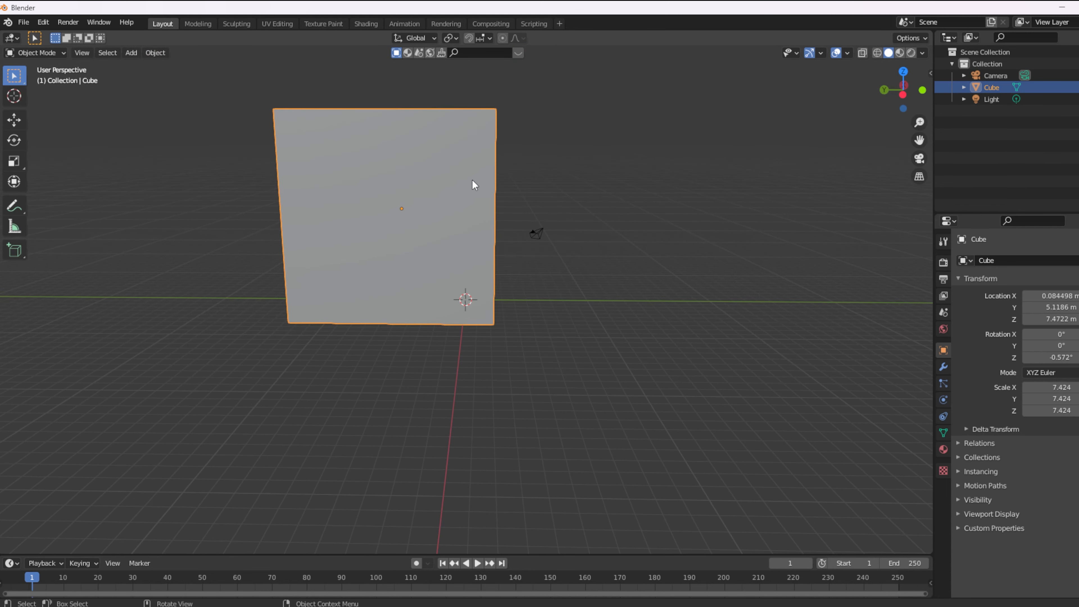
{"action": "left_click", "coordinate": [14, 140]}
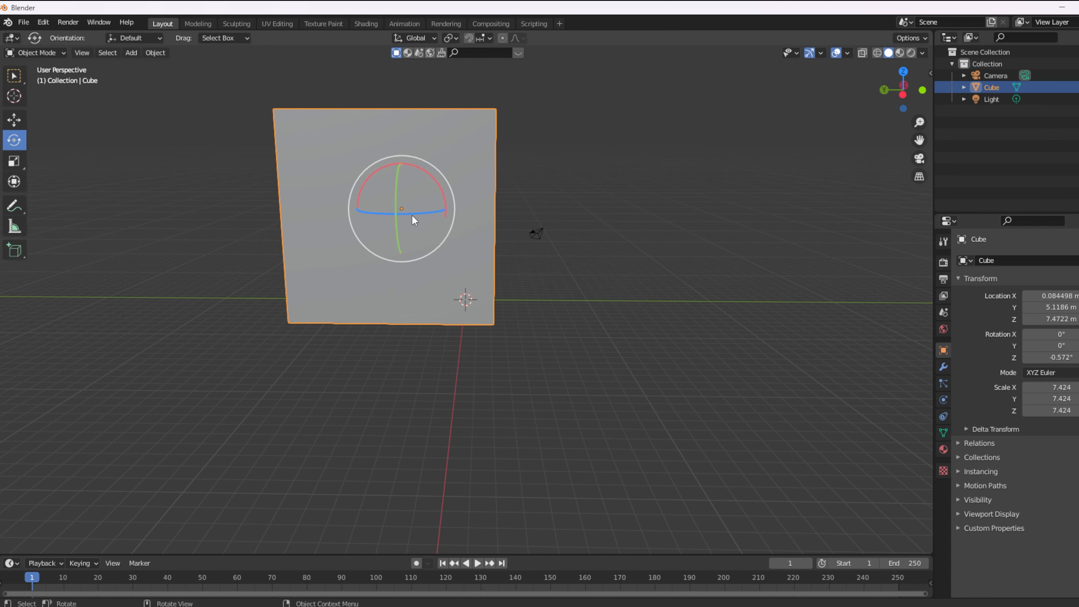
{"action": "left_click_drag", "start_coordinate": [414, 210], "coordinate": [434, 219]}
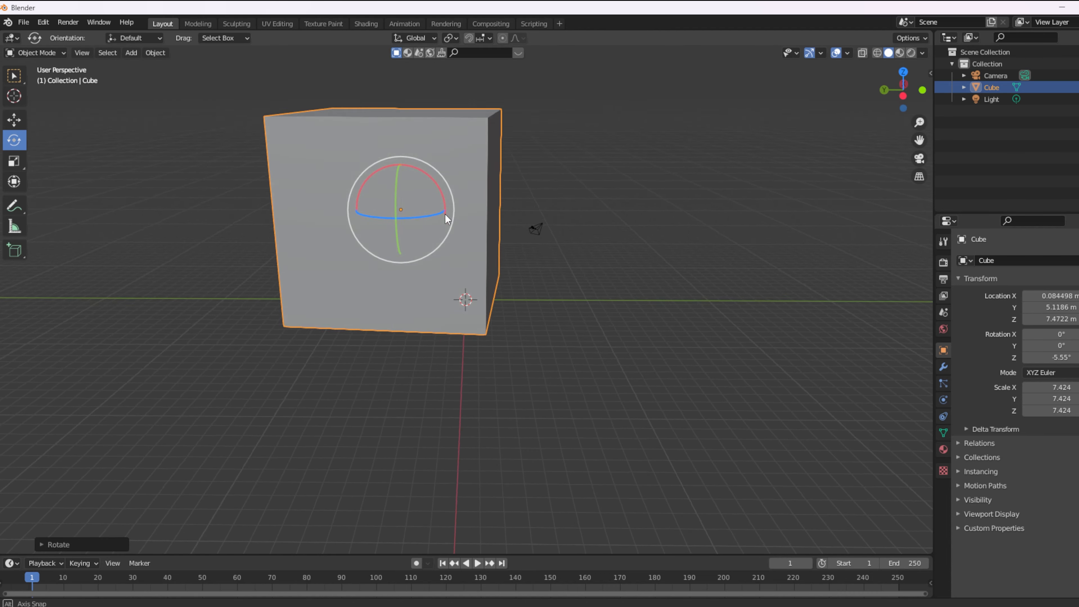
{"action": "middle_click_drag", "start_coordinate": [446, 213], "coordinate": [429, 258]}
{"action": "left_click_drag", "start_coordinate": [415, 250], "coordinate": [433, 274]}
{"action": "middle_click_drag", "start_coordinate": [447, 281], "coordinate": [438, 248]}
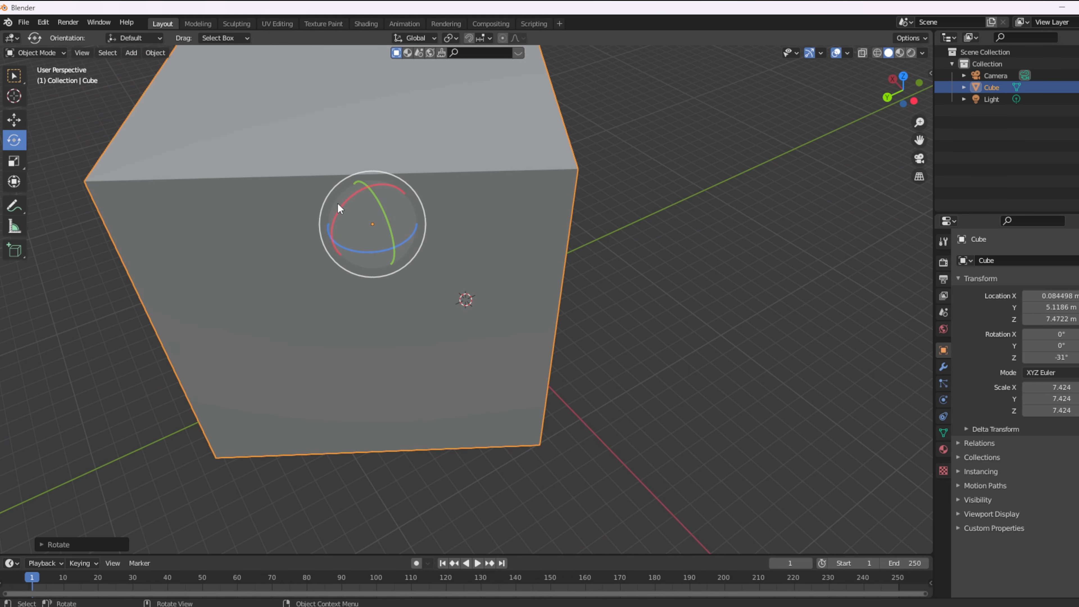
Spin the cube about the X axis with the Rotate tool to an X rotation of about -1269°
{"action": "left_click_drag", "start_coordinate": [339, 207], "coordinate": [336, 213]}
{"action": "middle_click_drag", "start_coordinate": [336, 214], "coordinate": [330, 179]}
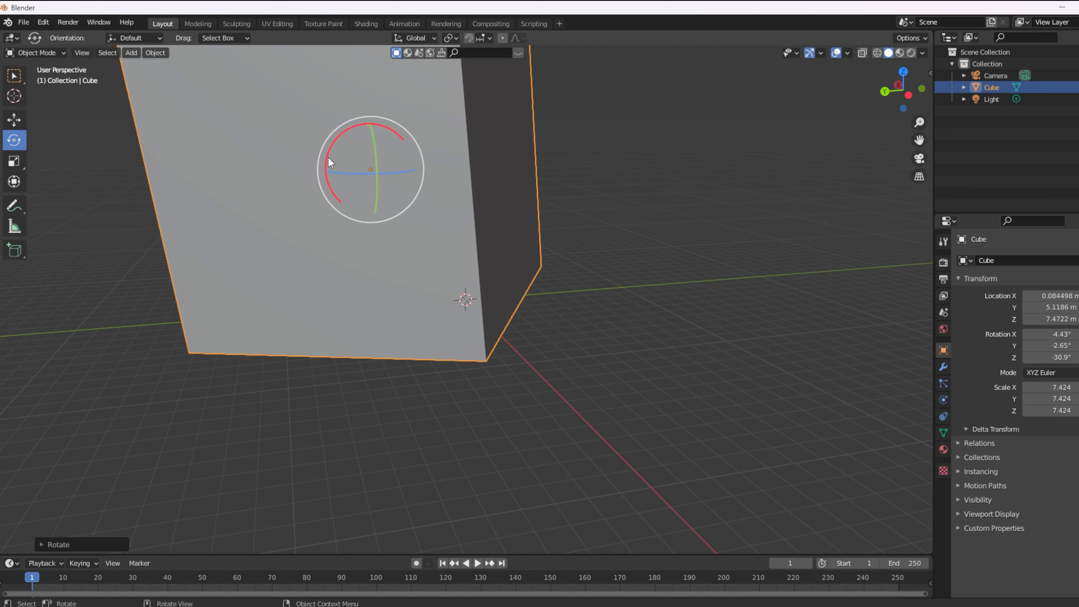
{"action": "middle_click_drag", "start_coordinate": [334, 142], "coordinate": [345, 147]}
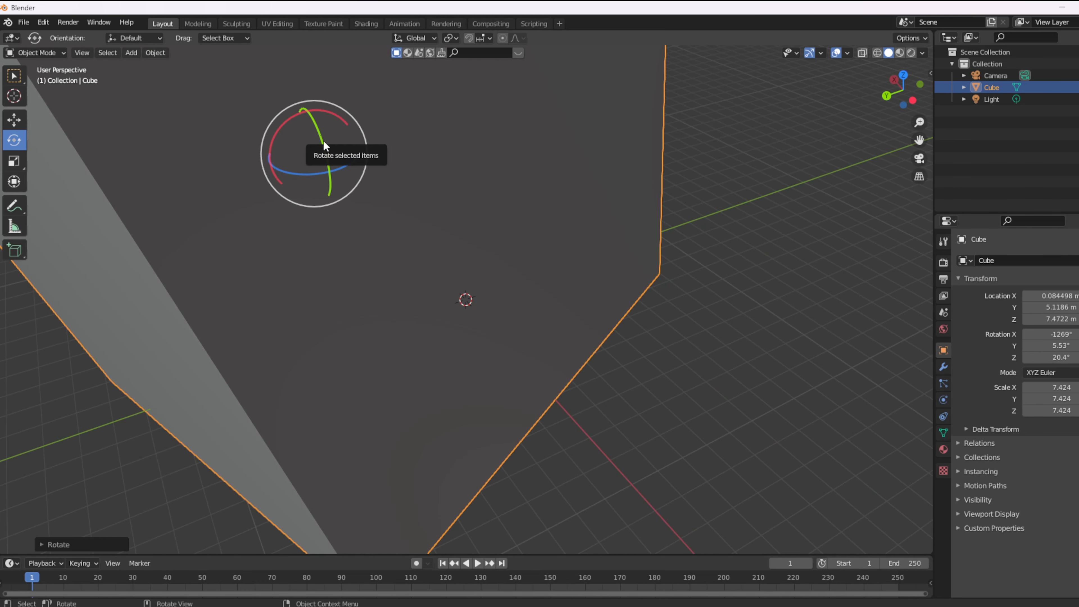
Tilt the cube about the Y axis with the Rotate tool to a Y rotation of about -61°
{"action": "left_click_drag", "start_coordinate": [321, 144], "coordinate": [323, 144]}
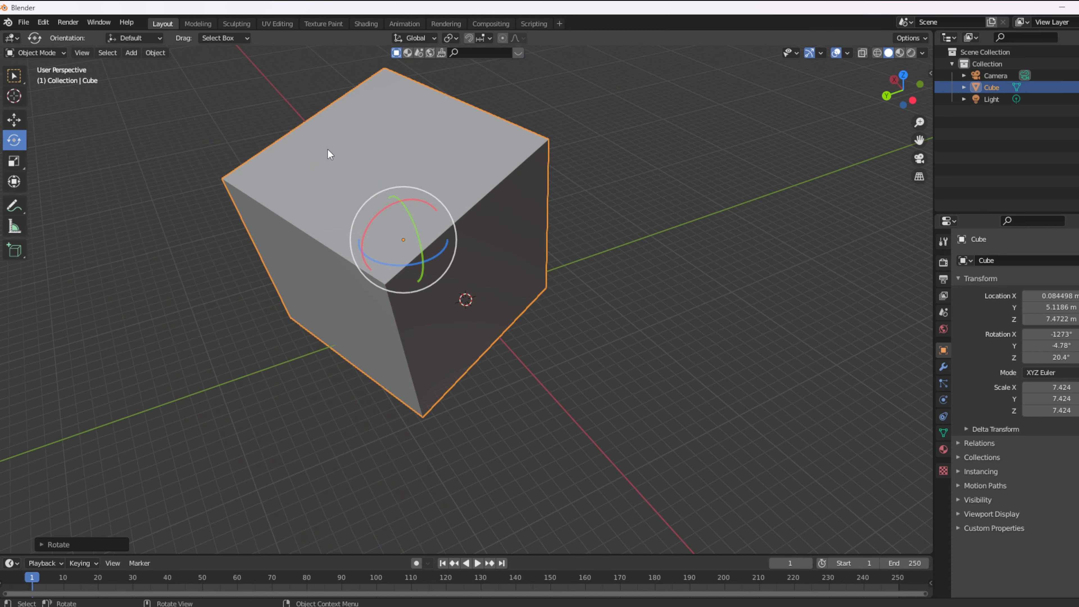
{"action": "middle_click_drag", "start_coordinate": [327, 153], "coordinate": [466, 217]}
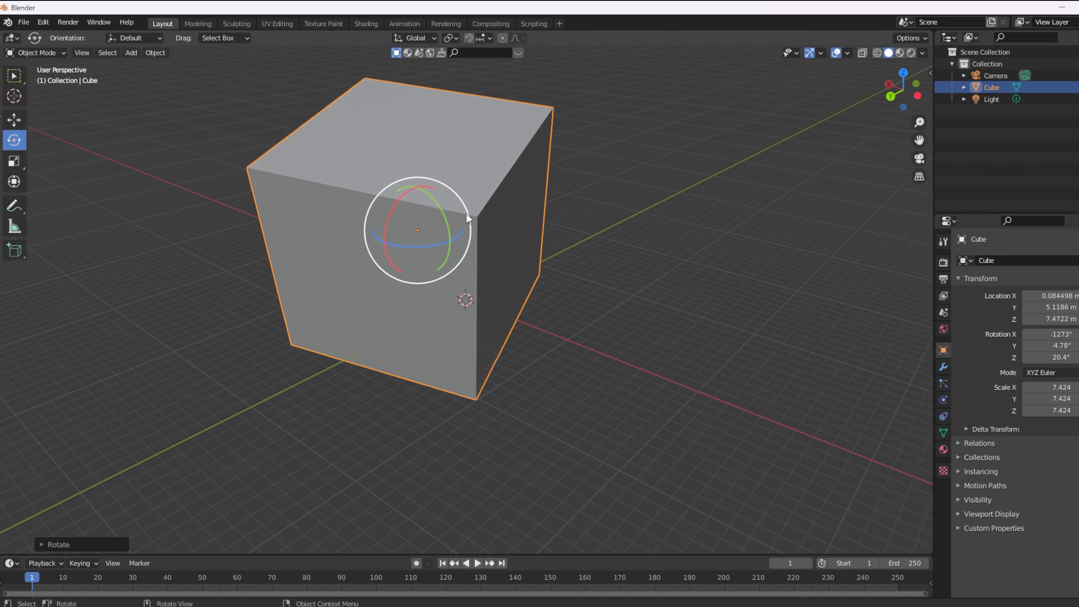
{"action": "left_click_drag", "start_coordinate": [444, 215], "coordinate": [442, 251]}
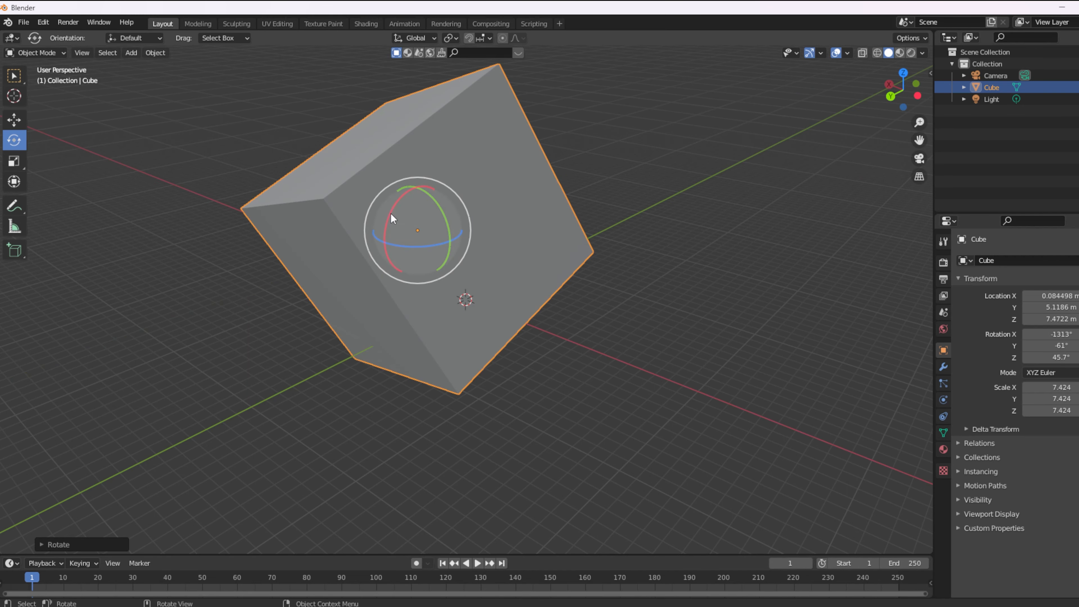
Show the cube's transform values in the viewport sidebar and set its X rotation to 0°
{"action": "scroll", "coordinate": [466, 240], "scroll_direction": "down", "scroll_amount": 1}
{"action": "scroll", "coordinate": [385, 255], "scroll_direction": "up", "scroll_amount": 3}
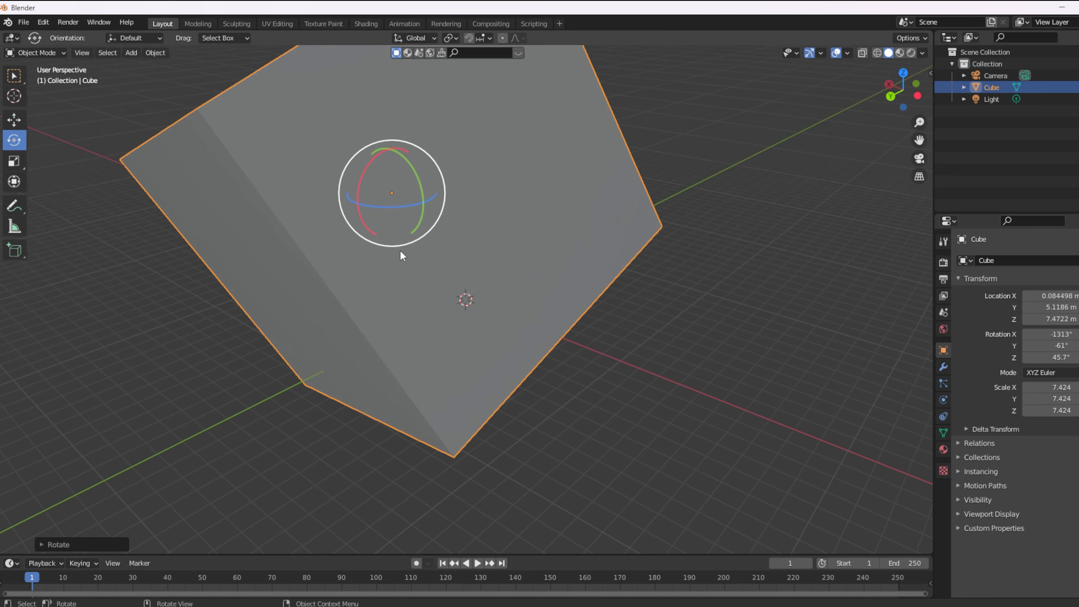
{"action": "scroll", "coordinate": [400, 250], "scroll_direction": "down", "scroll_amount": 2}
{"action": "middle_click_drag", "start_coordinate": [556, 210], "coordinate": [557, 217]}
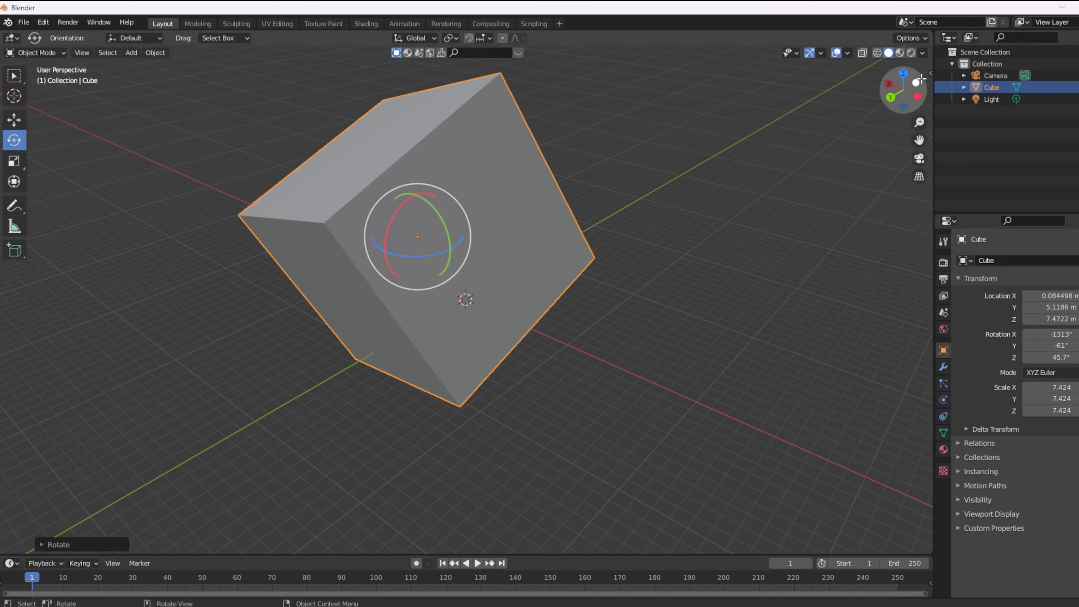
{"action": "left_click", "coordinate": [931, 73]}
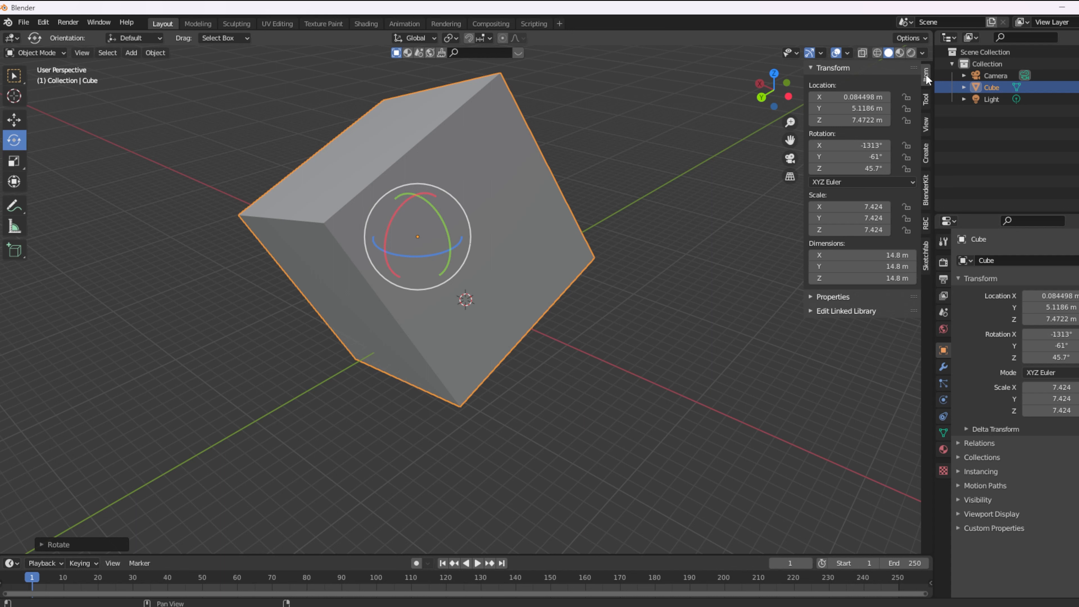
{"action": "double_click", "coordinate": [858, 97]}
{"action": "left_click", "coordinate": [869, 143]}
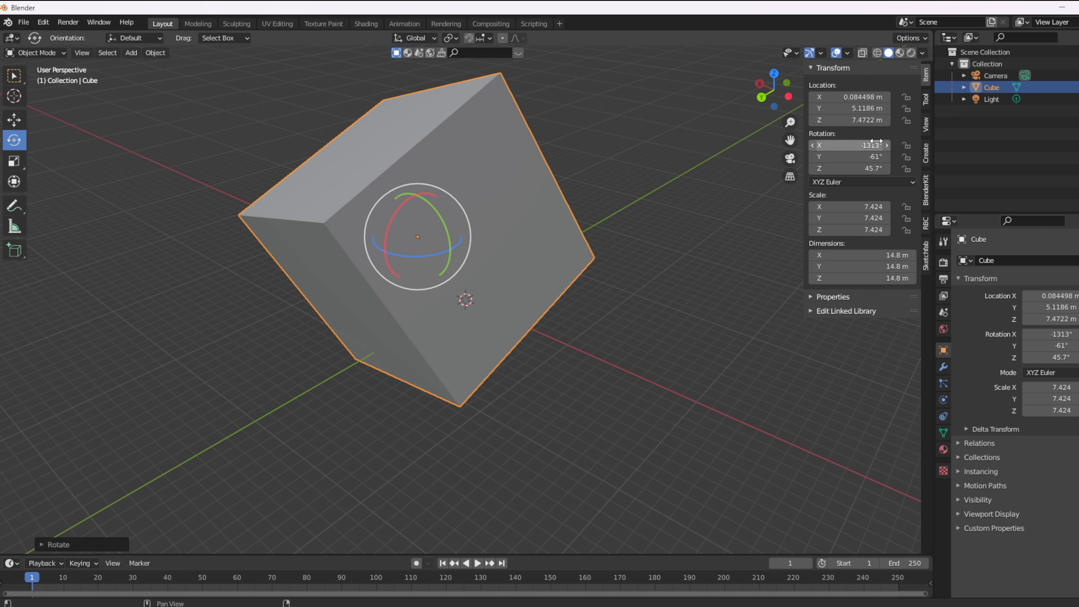
{"action": "left_click", "coordinate": [873, 144]}
{"action": "type", "text": "0"}
{"action": "key", "text": "Return"}
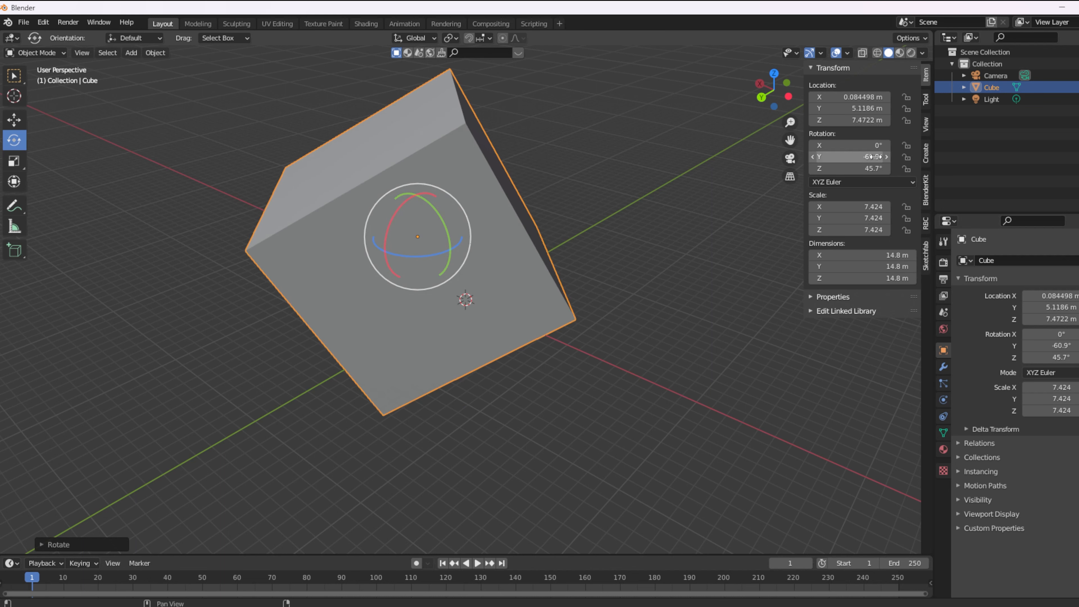
Set the cube's Y and Z rotation to 0°
{"action": "left_click", "coordinate": [866, 157]}
{"action": "type", "text": "0"}
{"action": "key", "text": "Return"}
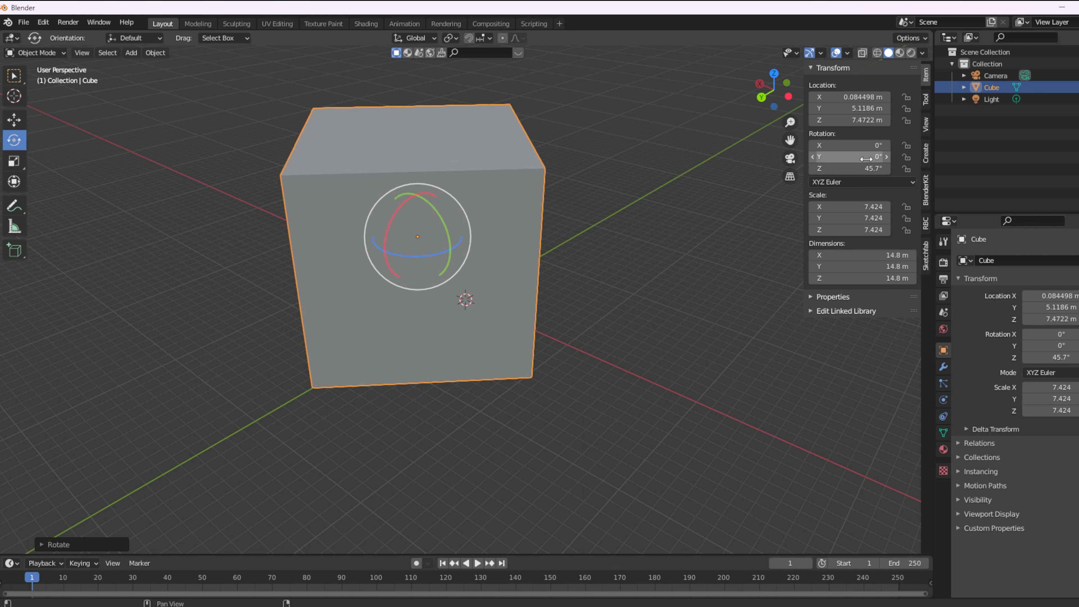
{"action": "left_click", "coordinate": [874, 168]}
{"action": "type", "text": "0"}
{"action": "key", "text": "Return"}
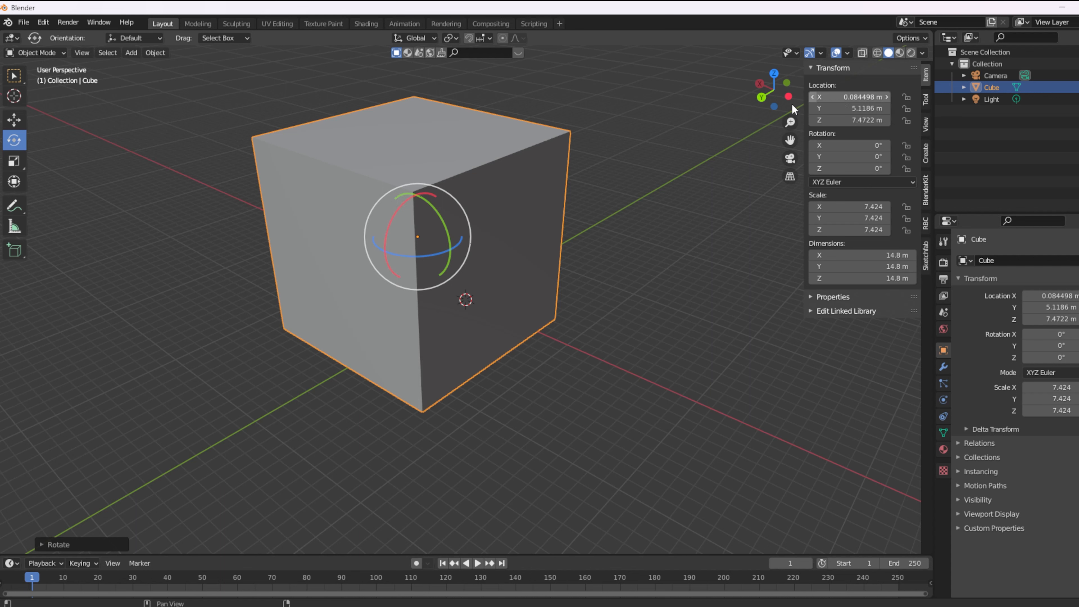
Set the cube's X, Y and Z location to 0 m and deselect it
{"action": "left_click", "coordinate": [868, 97]}
{"action": "type", "text": "0"}
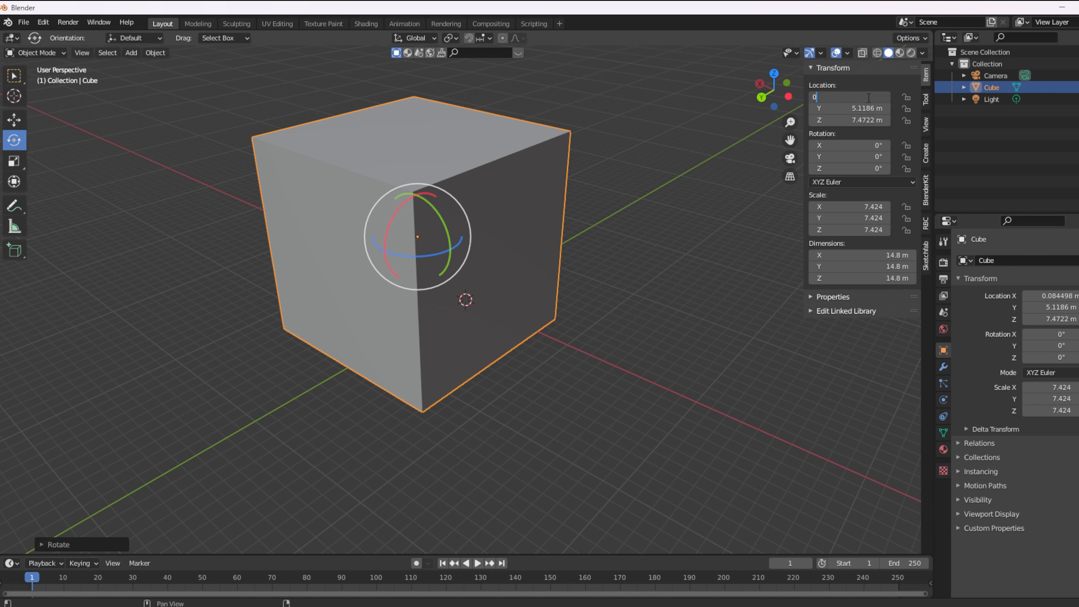
{"action": "key", "text": "Return"}
{"action": "left_click", "coordinate": [857, 107]}
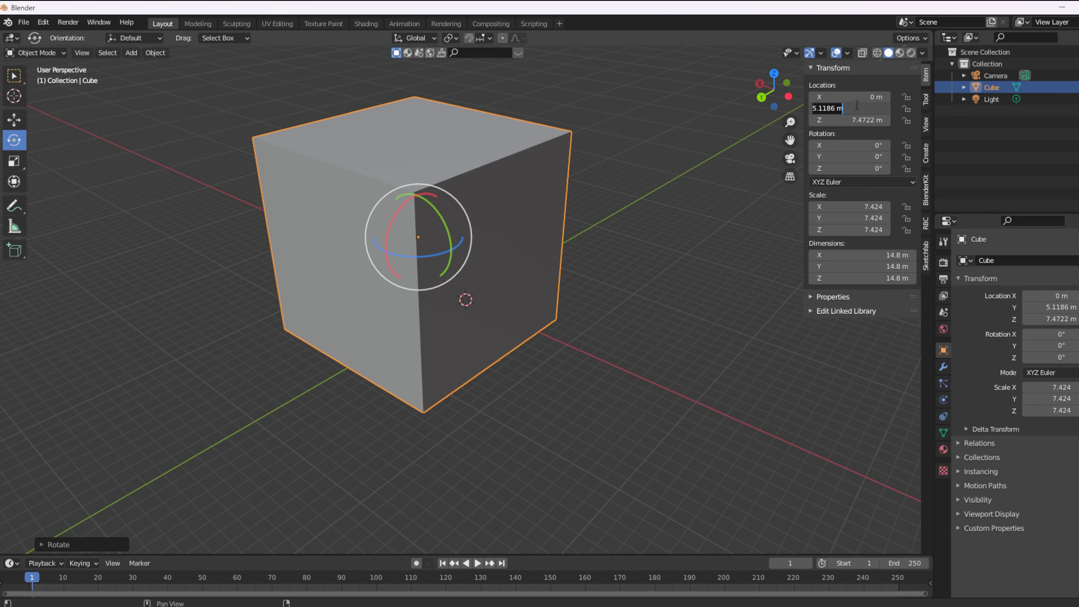
{"action": "type", "text": "0"}
{"action": "key", "text": "Return"}
{"action": "left_click", "coordinate": [873, 121]}
{"action": "type", "text": "0"}
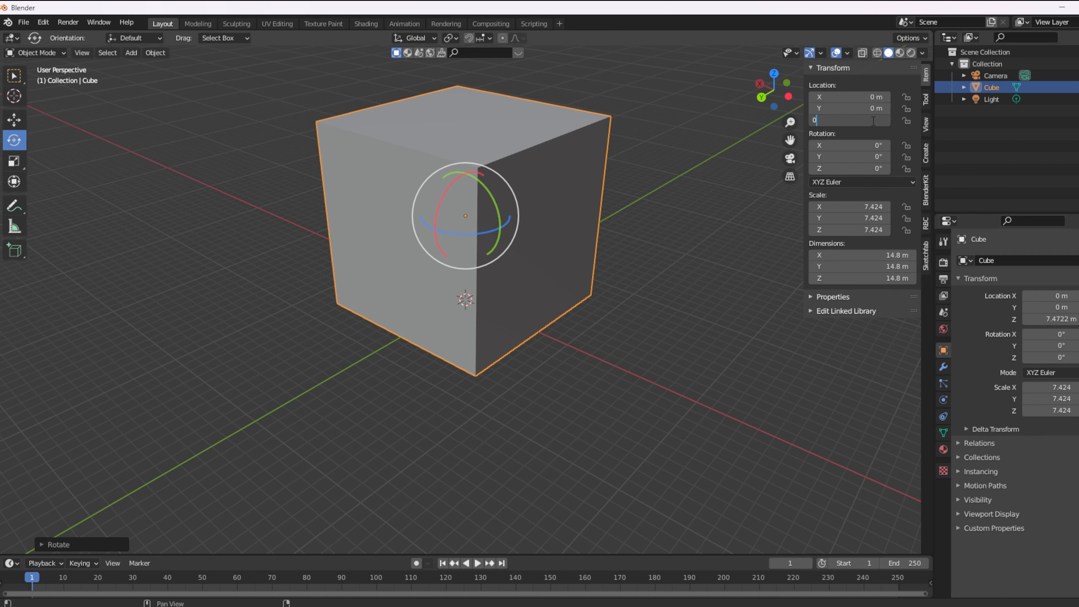
{"action": "key", "text": "Return"}
{"action": "left_click", "coordinate": [611, 68]}
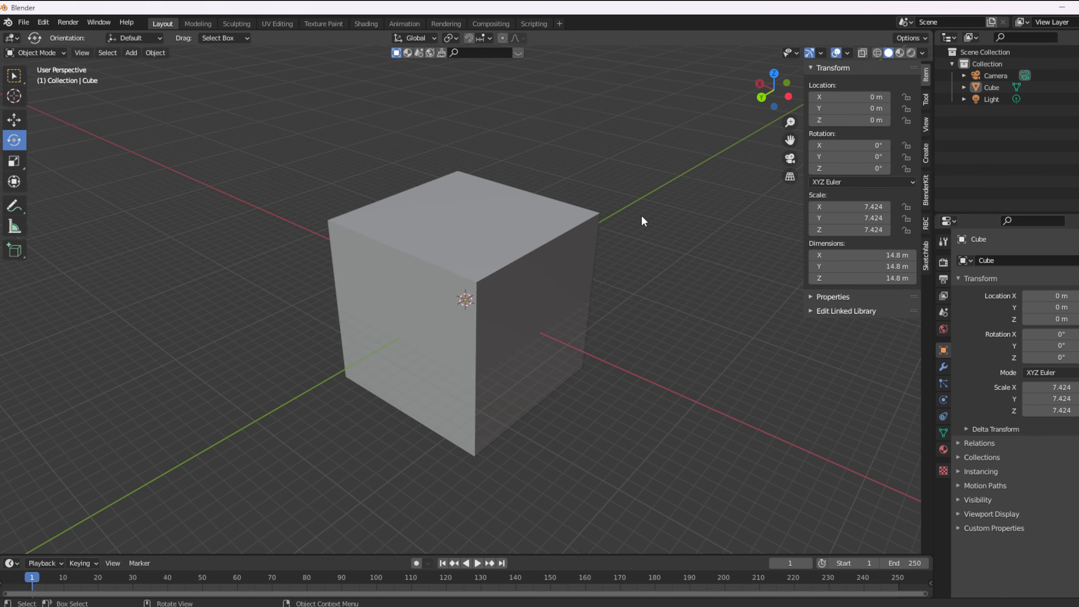
Activate the Select Box tool and select the cube in the viewport
{"action": "scroll", "coordinate": [641, 217], "scroll_direction": "down", "scroll_amount": 3}
{"action": "middle_click_drag", "start_coordinate": [641, 216], "coordinate": [504, 187]}
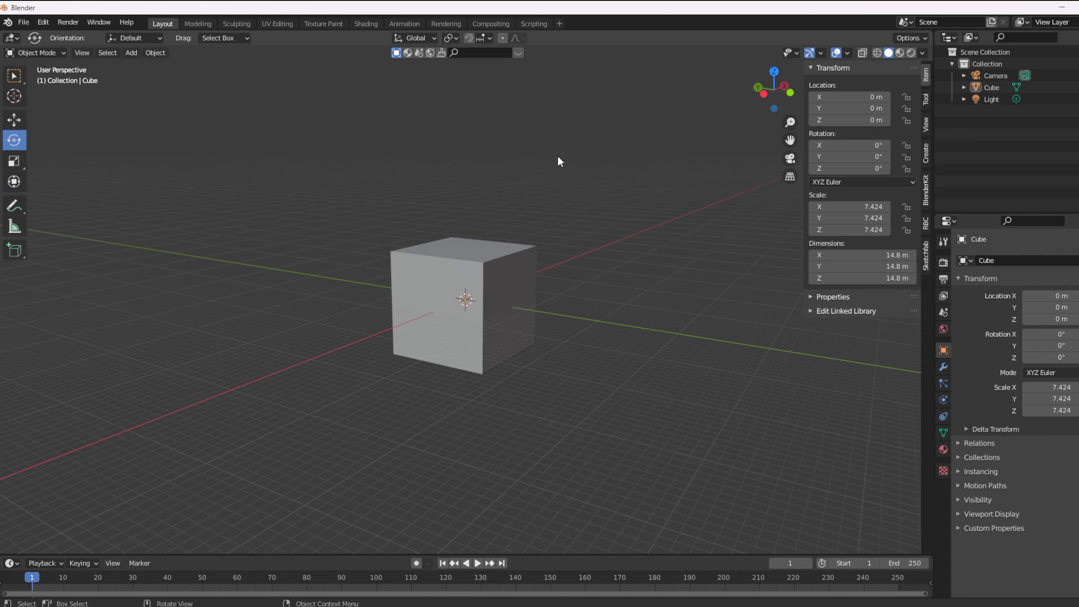
{"action": "middle_click_drag", "start_coordinate": [558, 157], "coordinate": [621, 179]}
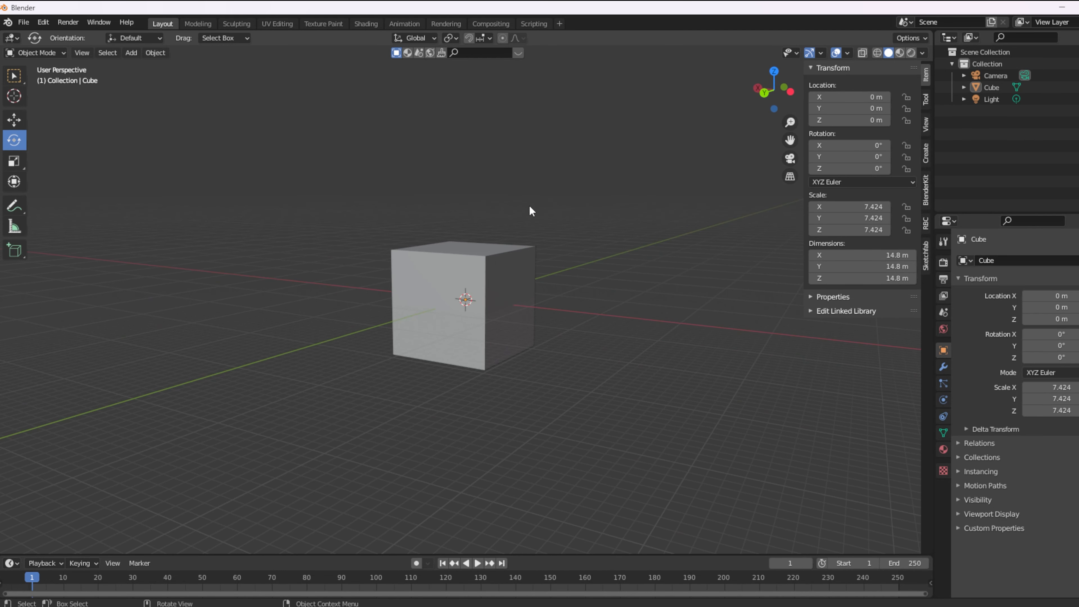
{"action": "scroll", "coordinate": [530, 206], "scroll_direction": "up", "scroll_amount": 3}
{"action": "middle_click_drag", "start_coordinate": [549, 198], "coordinate": [580, 200]}
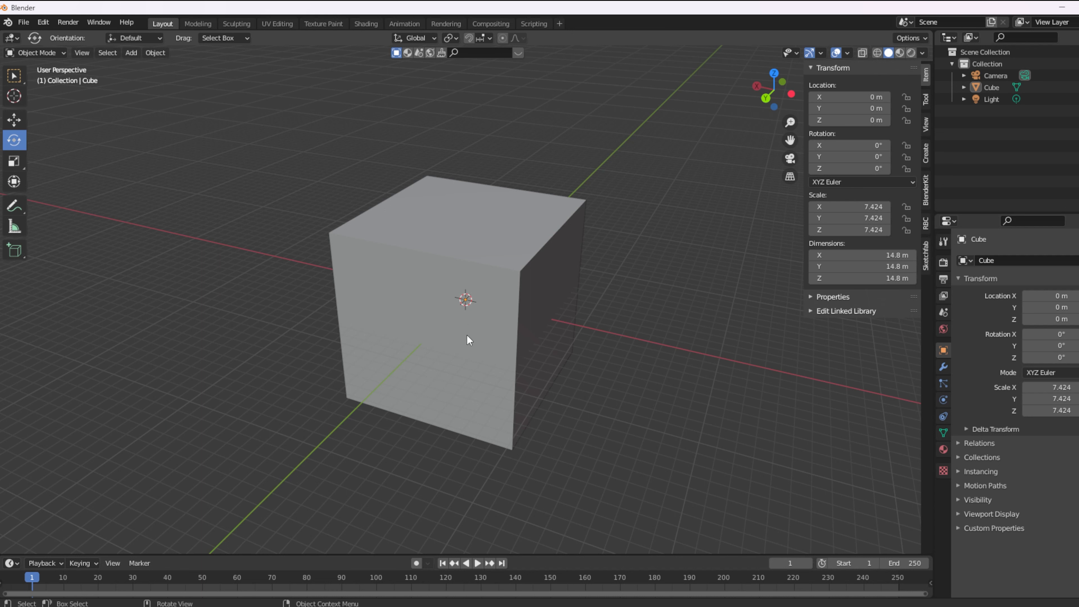
{"action": "left_click", "coordinate": [16, 77]}
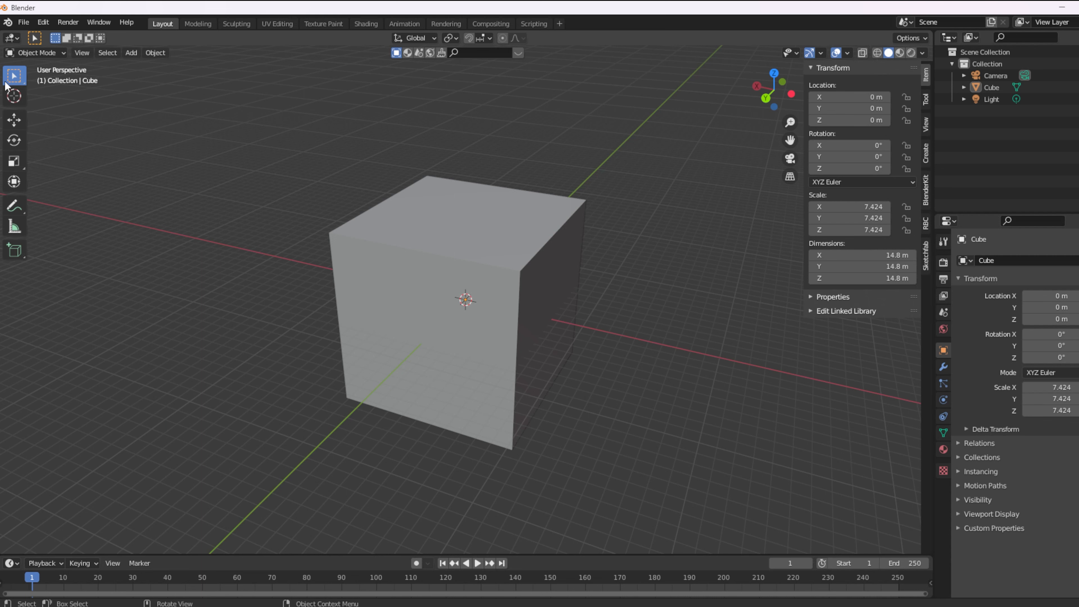
{"action": "left_click", "coordinate": [473, 321]}
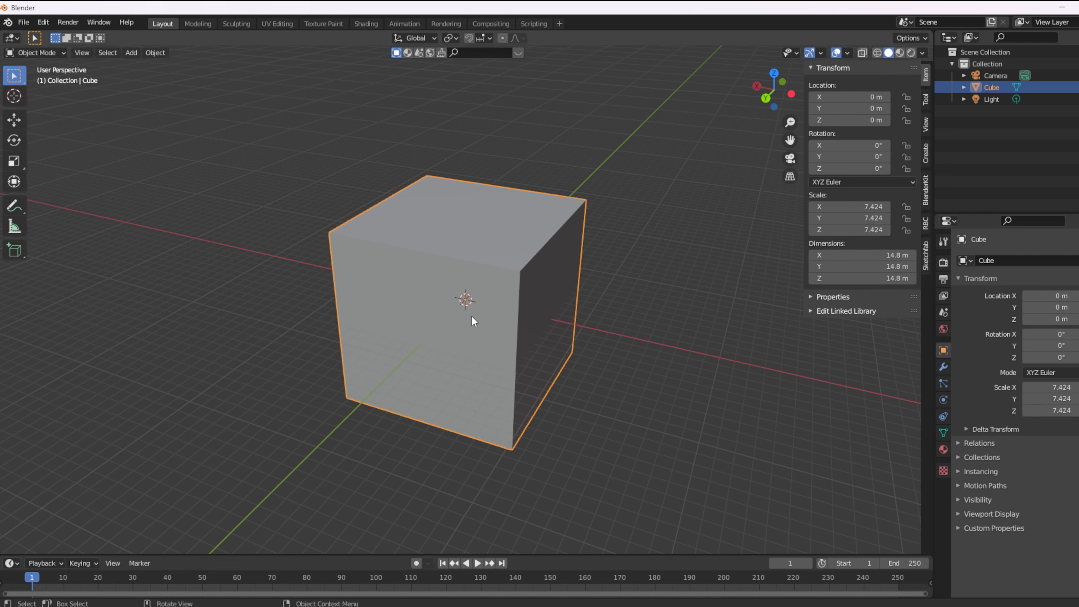
Rotate the cube freely without an axis constraint and clear its rotation
{"action": "scroll", "coordinate": [473, 262], "scroll_direction": "down", "scroll_amount": 3}
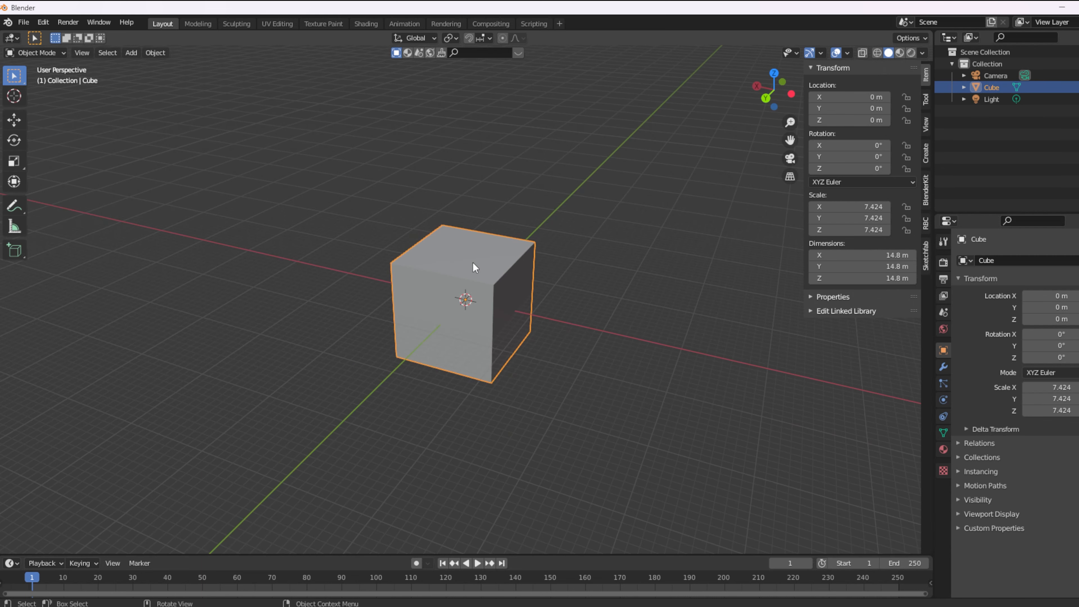
{"action": "middle_click_drag", "start_coordinate": [473, 263], "coordinate": [451, 240]}
{"action": "scroll", "coordinate": [452, 237], "scroll_direction": "up", "scroll_amount": 2}
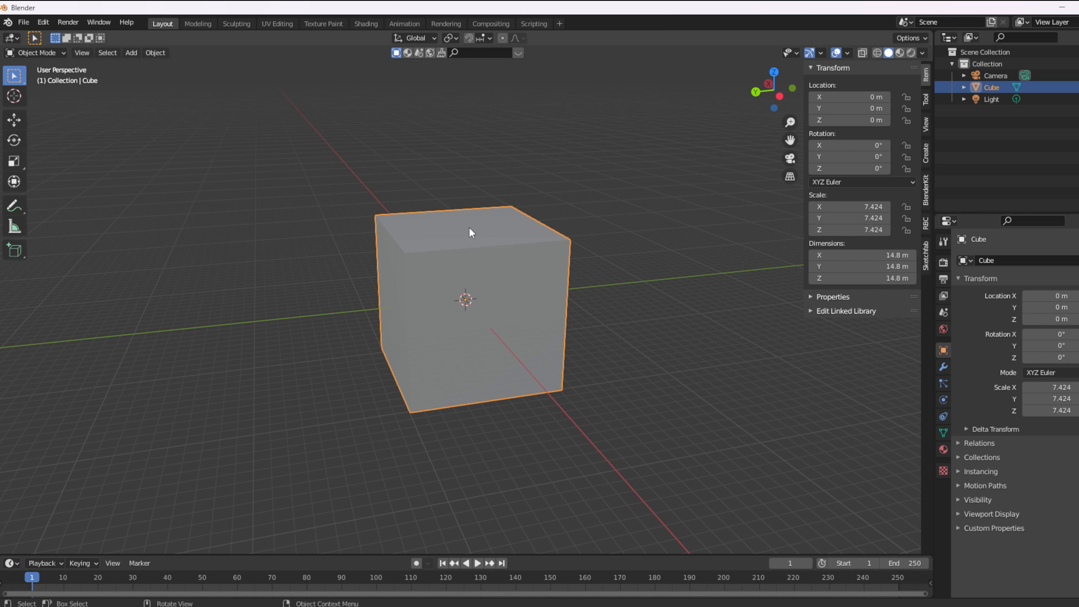
{"action": "key", "text": "r"}
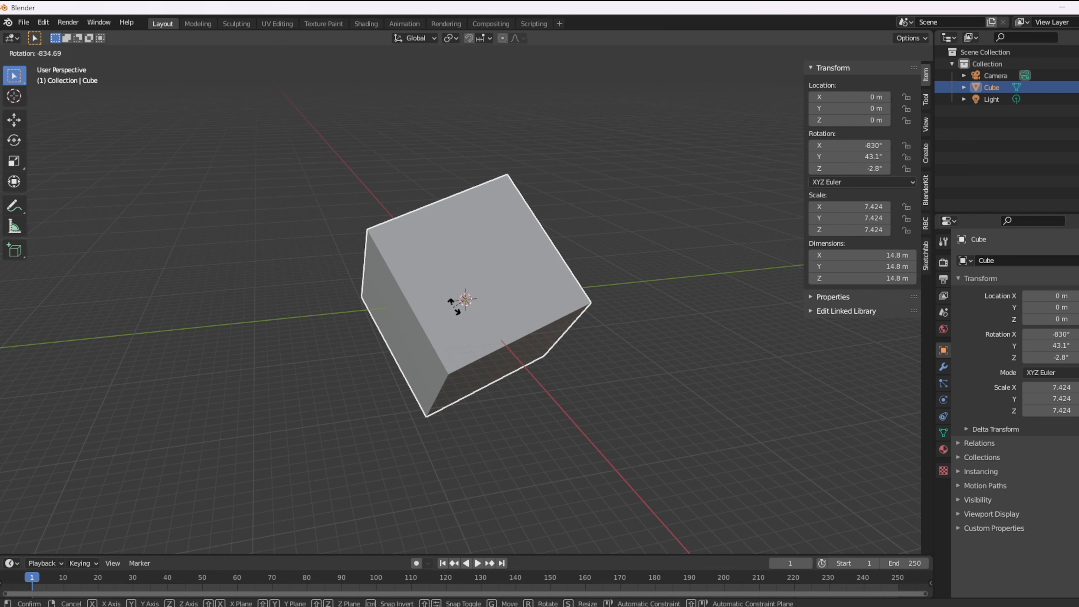
{"action": "left_click", "coordinate": [449, 298]}
{"action": "key", "text": "alt+r"}
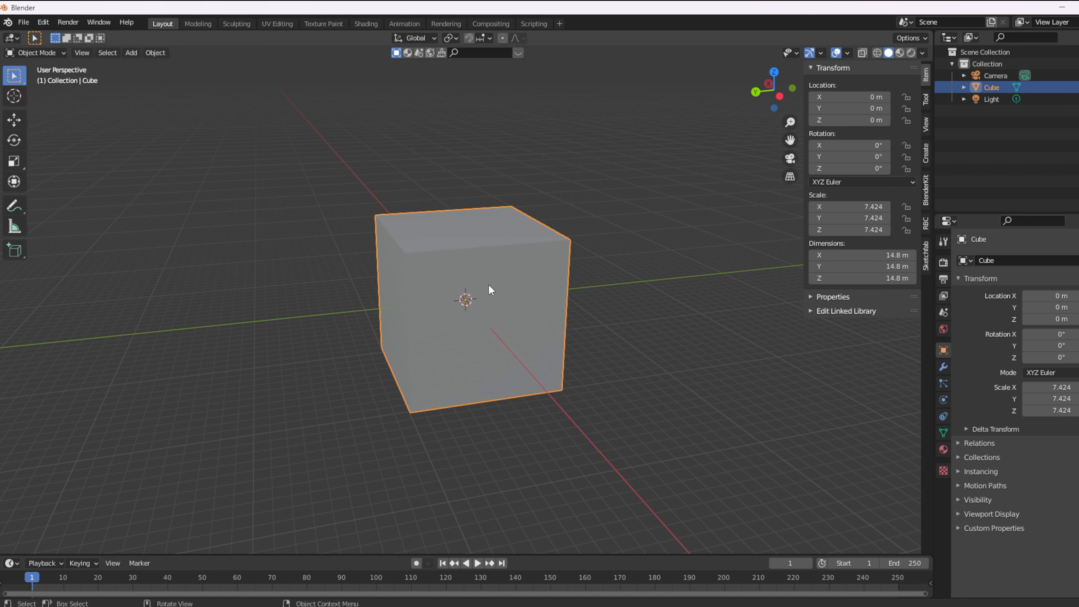
Rotate the cube constrained to the global X axis, to an X rotation of about -1539°
{"action": "key", "text": "r"}
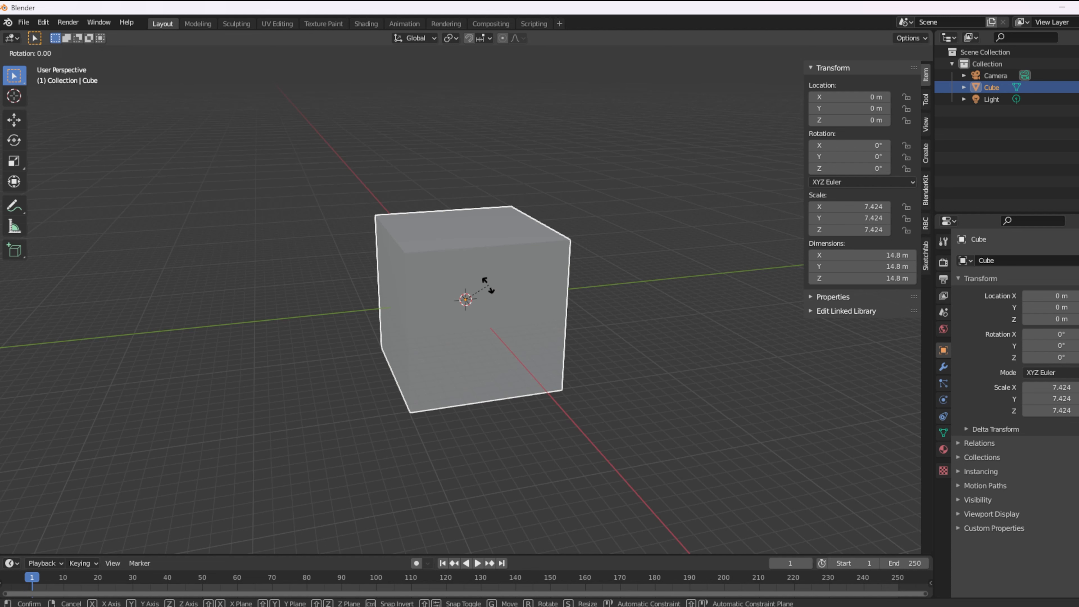
{"action": "key", "text": "x"}
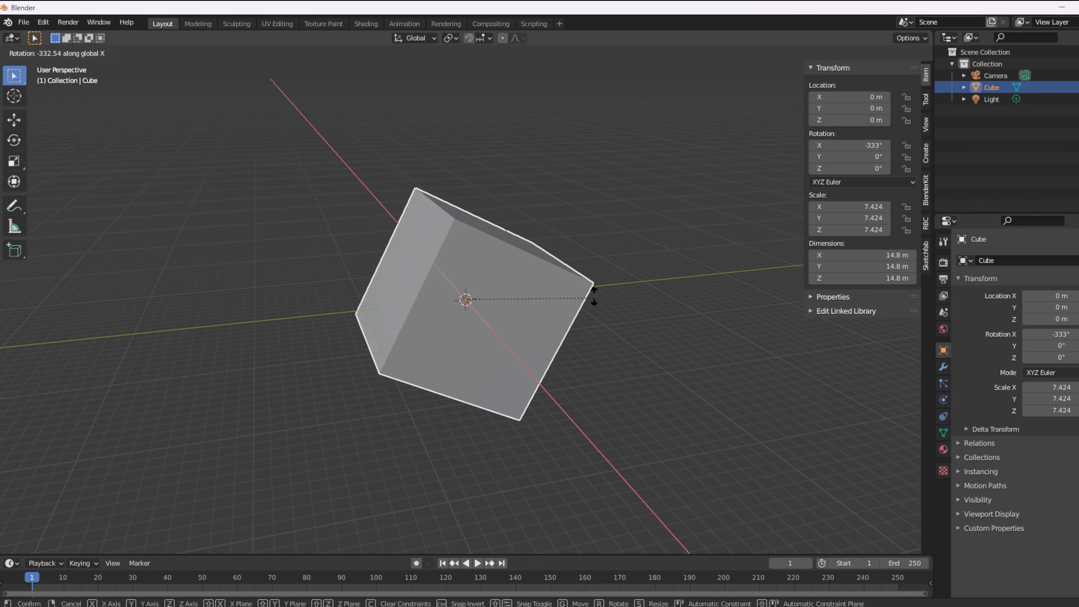
{"action": "left_click", "coordinate": [451, 281]}
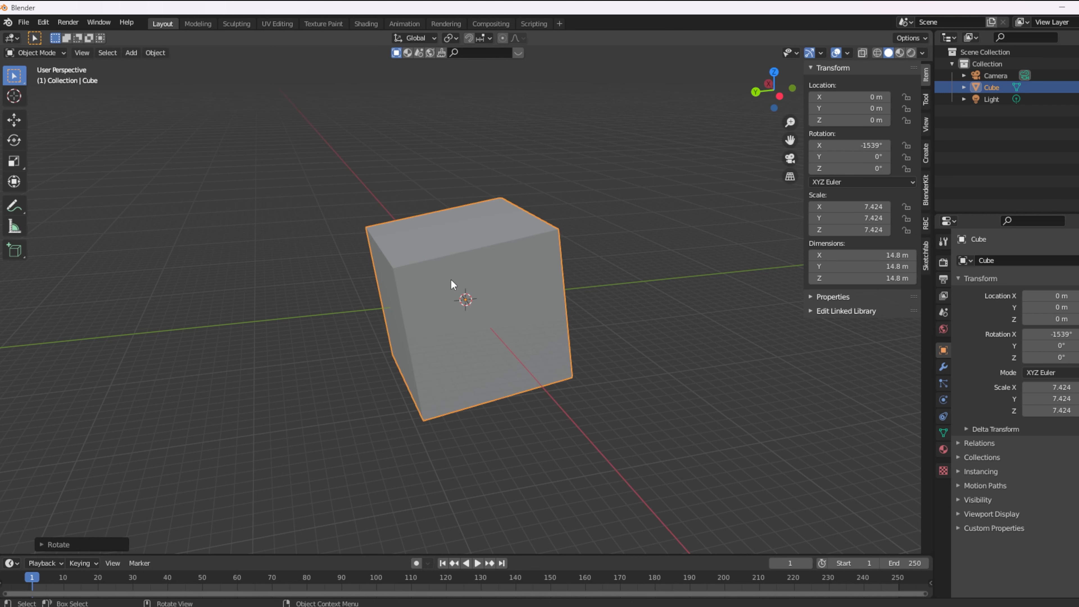
Rotate the cube constrained to the global Y axis, to a Y rotation of about -132°
{"action": "key", "text": "r"}
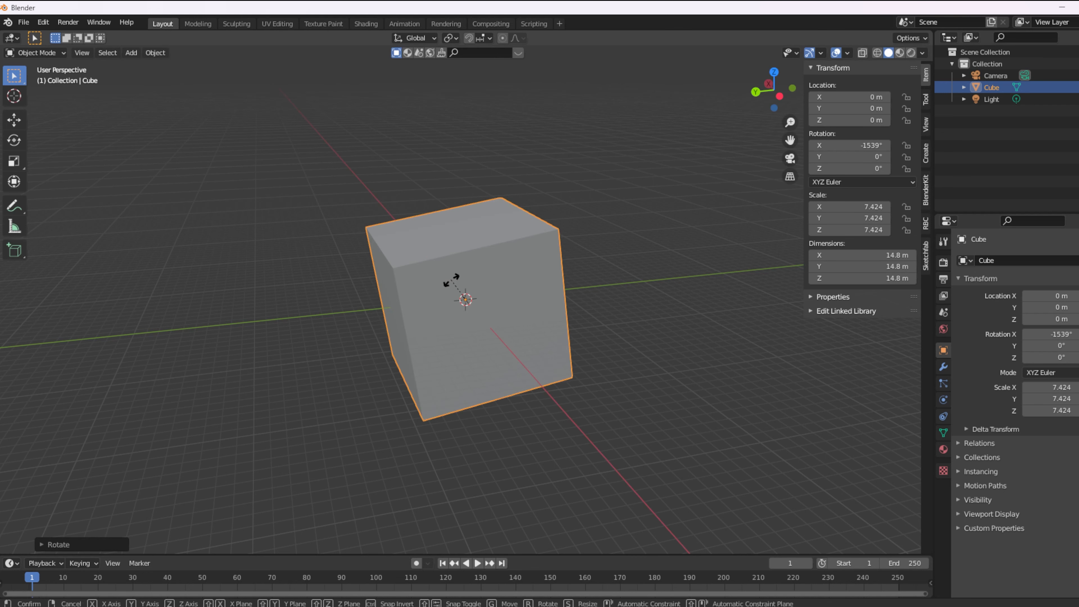
{"action": "key", "text": "y"}
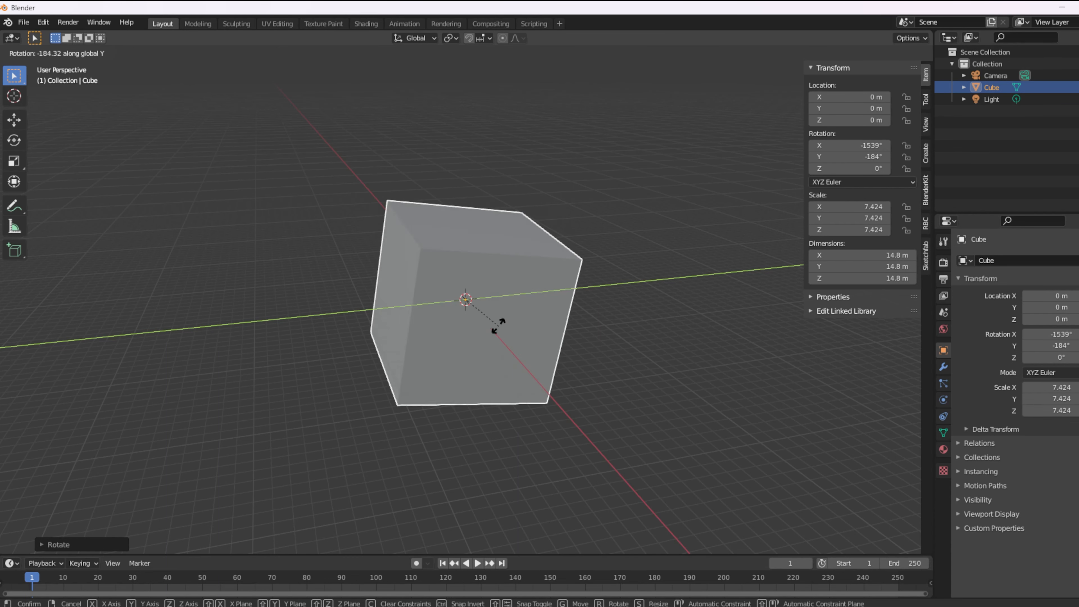
{"action": "left_click", "coordinate": [490, 294]}
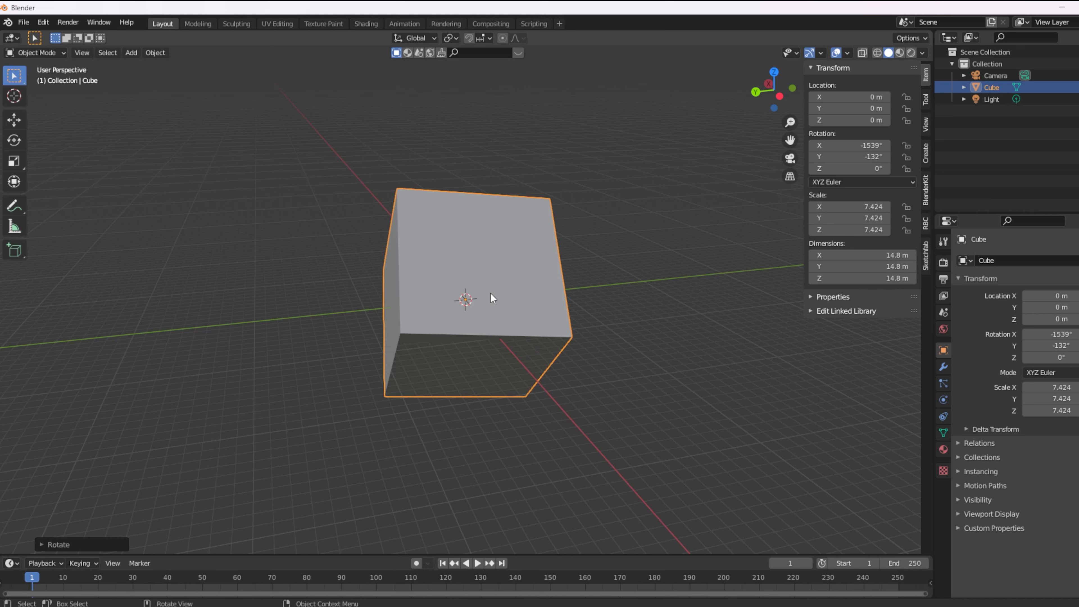
Rotate the cube constrained to the global Z axis, to a Z rotation of about -54°
{"action": "key", "text": "r"}
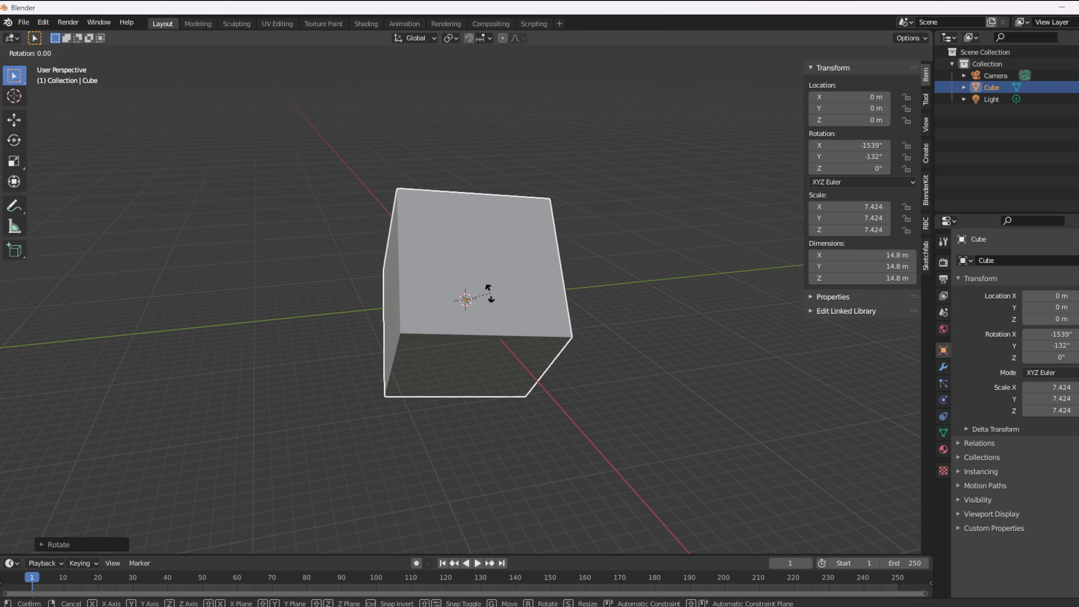
{"action": "key", "text": "z"}
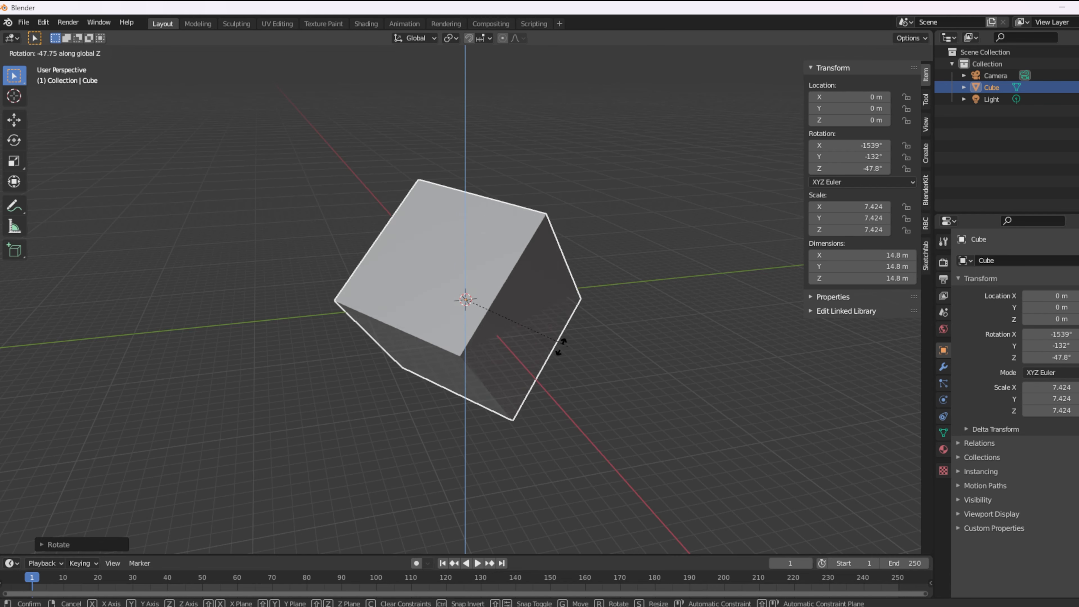
{"action": "left_click", "coordinate": [550, 350]}
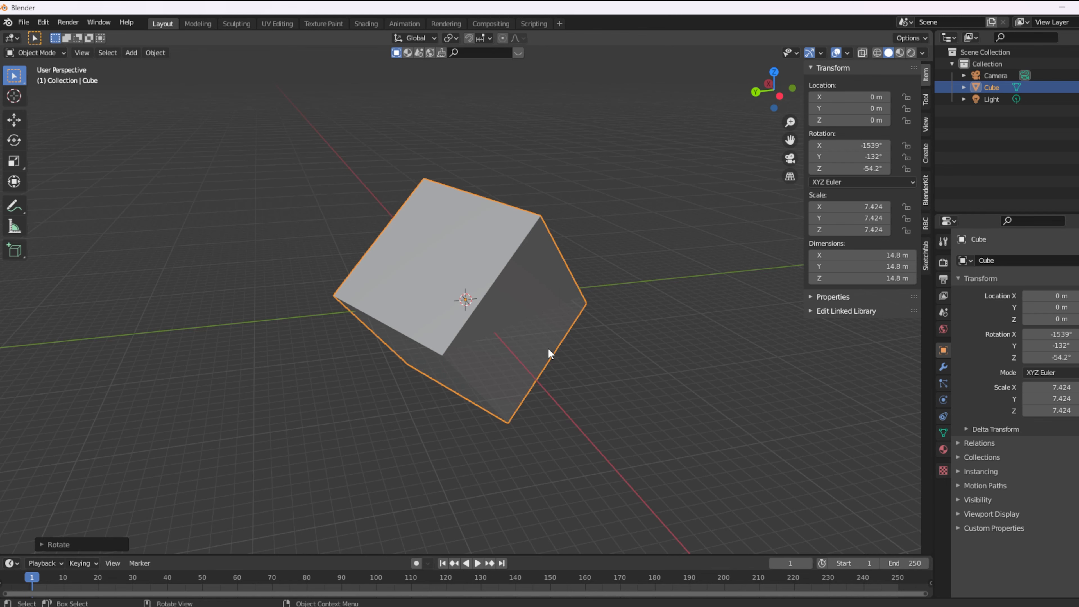
Set the cube's X, Y and Z rotation values to 0° and deselect the cube
{"action": "middle_click_drag", "start_coordinate": [502, 316], "coordinate": [529, 329]}
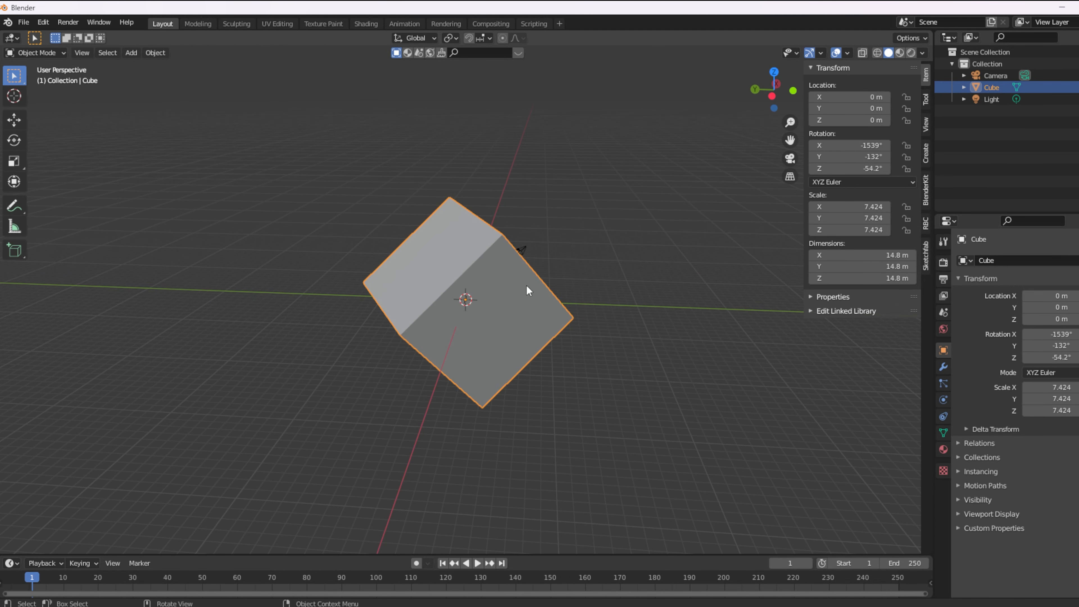
{"action": "middle_click_drag", "start_coordinate": [527, 290], "coordinate": [533, 278]}
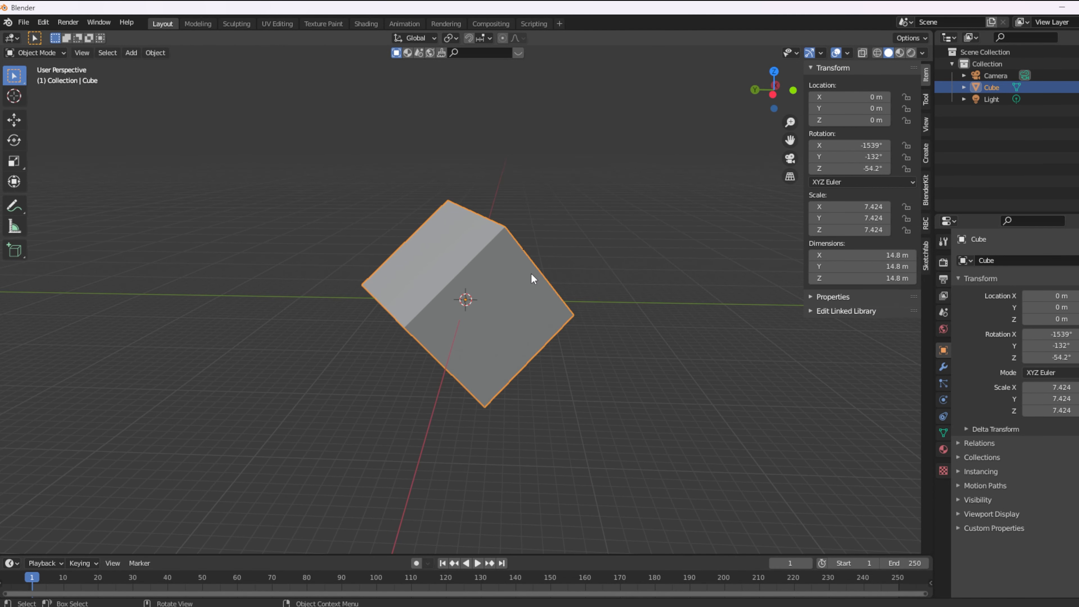
{"action": "left_click", "coordinate": [870, 146]}
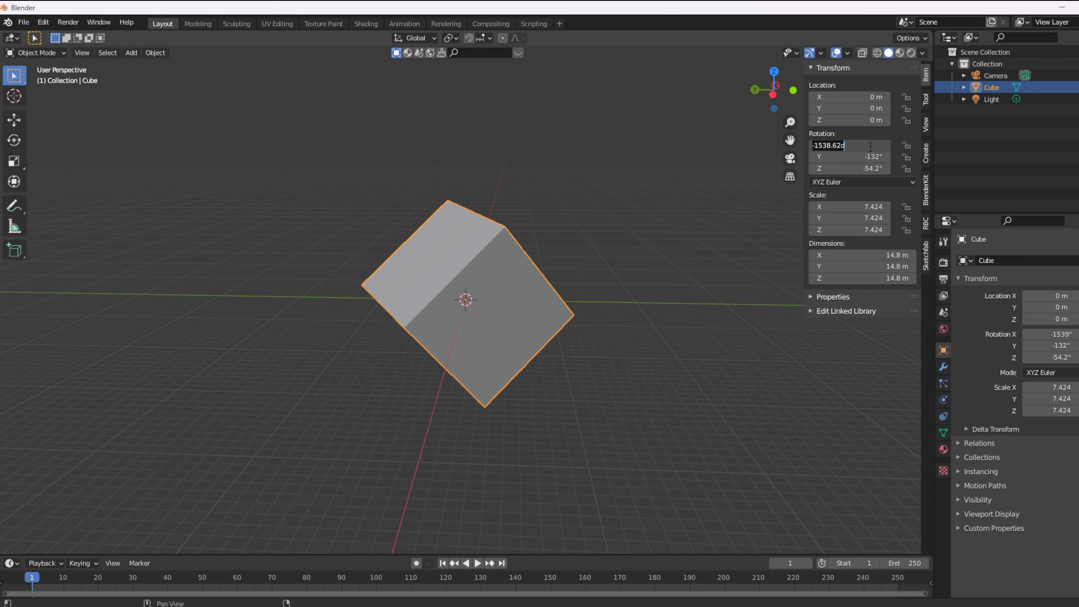
{"action": "type", "text": "0"}
{"action": "key", "text": "Return"}
{"action": "left_click", "coordinate": [868, 157]}
{"action": "type", "text": "0"}
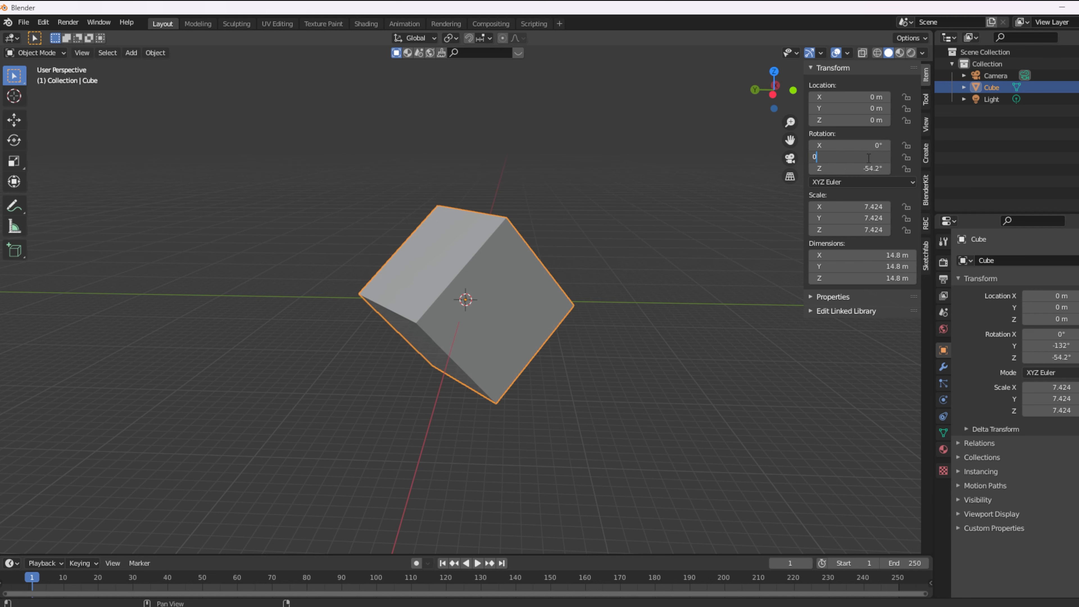
{"action": "key", "text": "Return"}
{"action": "left_click", "coordinate": [855, 169]}
{"action": "type", "text": "0"}
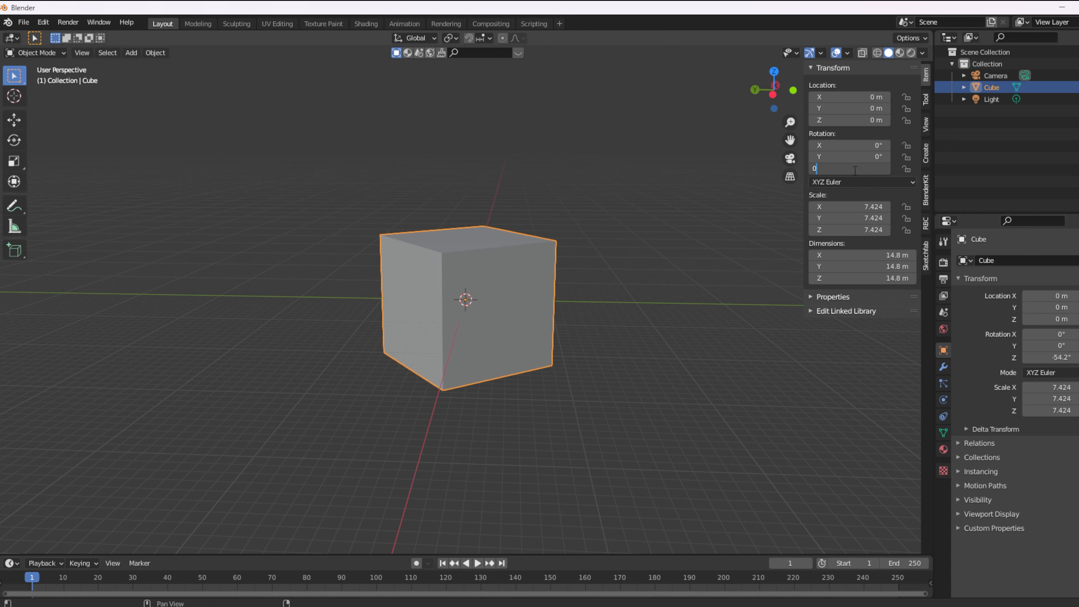
{"action": "key", "text": "Return"}
{"action": "left_click", "coordinate": [572, 183]}
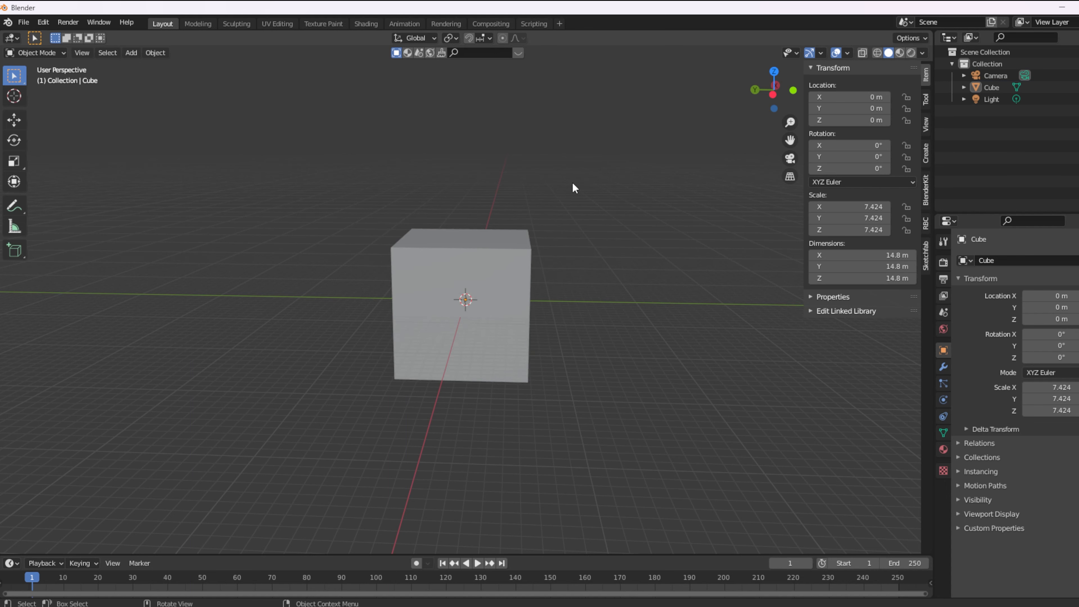
Try adjusting the cube's rotation values, with X at about -6.5°, and undo the changes
{"action": "scroll", "coordinate": [559, 238], "scroll_direction": "down", "scroll_amount": 5}
{"action": "middle_click_drag", "start_coordinate": [569, 281], "coordinate": [337, 316]}
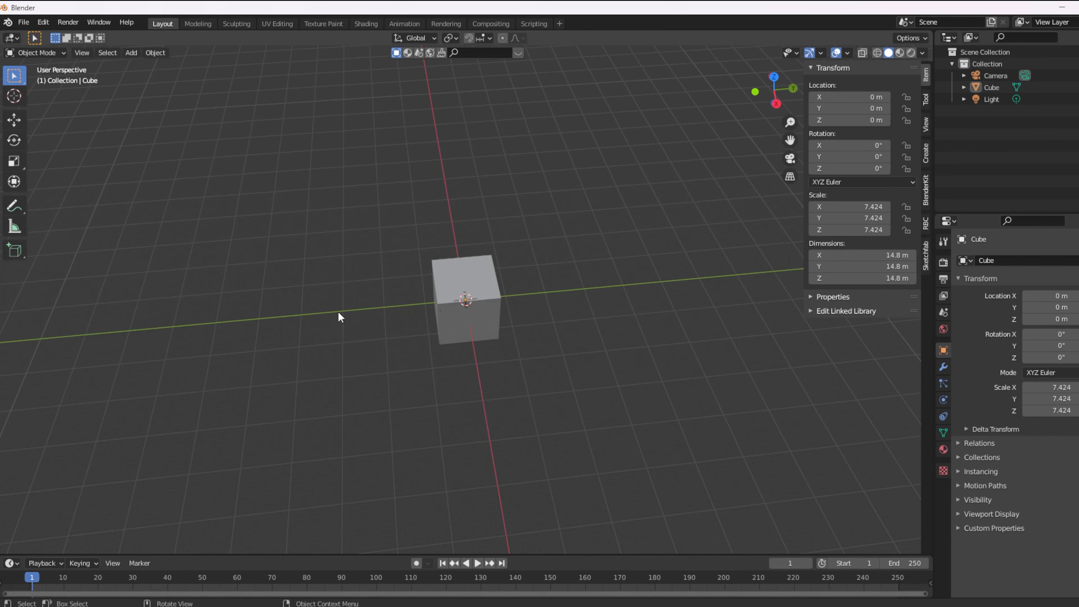
{"action": "scroll", "coordinate": [363, 304], "scroll_direction": "up", "scroll_amount": 2}
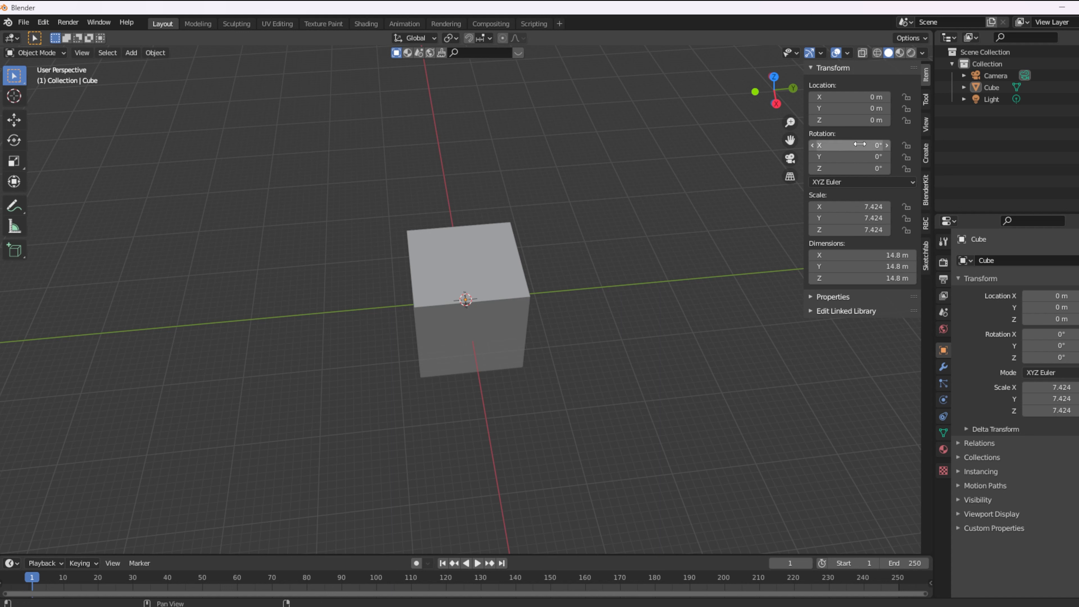
{"action": "left_click_drag", "start_coordinate": [860, 145], "coordinate": [745, 317]}
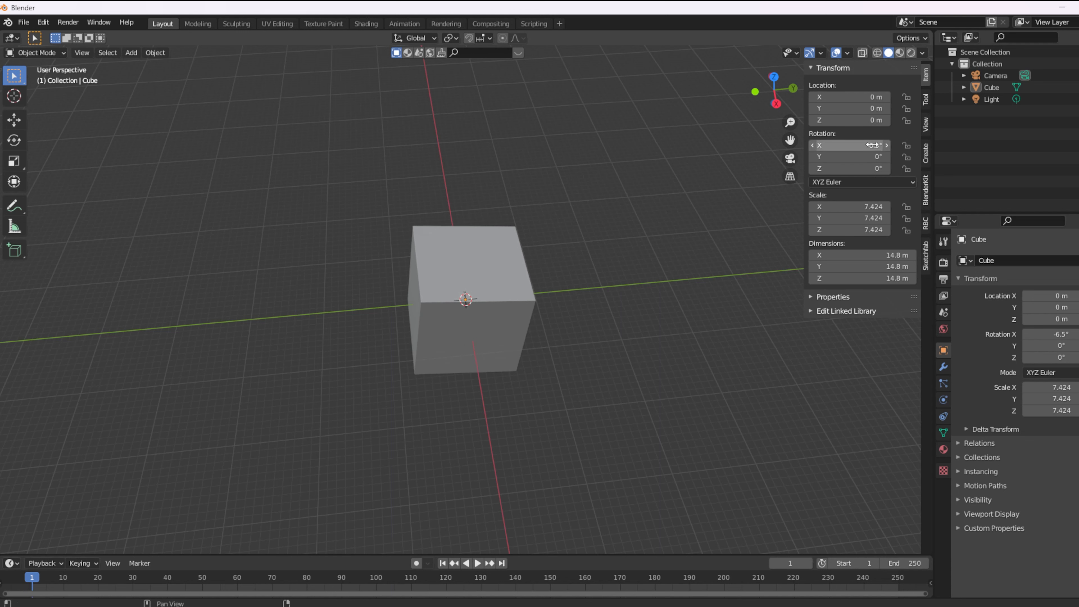
{"action": "key", "text": "ctrl+z"}
{"action": "mouse_move", "coordinate": [856, 158]}
{"action": "left_mouse_down"}
{"action": "mouse_move", "coordinate": [424, 320]}
{"action": "mouse_move", "coordinate": [505, 319]}
{"action": "mouse_move", "coordinate": [840, 159]}
{"action": "mouse_move", "coordinate": [419, 318]}
{"action": "mouse_move", "coordinate": [871, 169]}
{"action": "left_mouse_up"}
{"action": "key", "text": "BackSpace"}
{"action": "key", "text": "ctrl+z"}
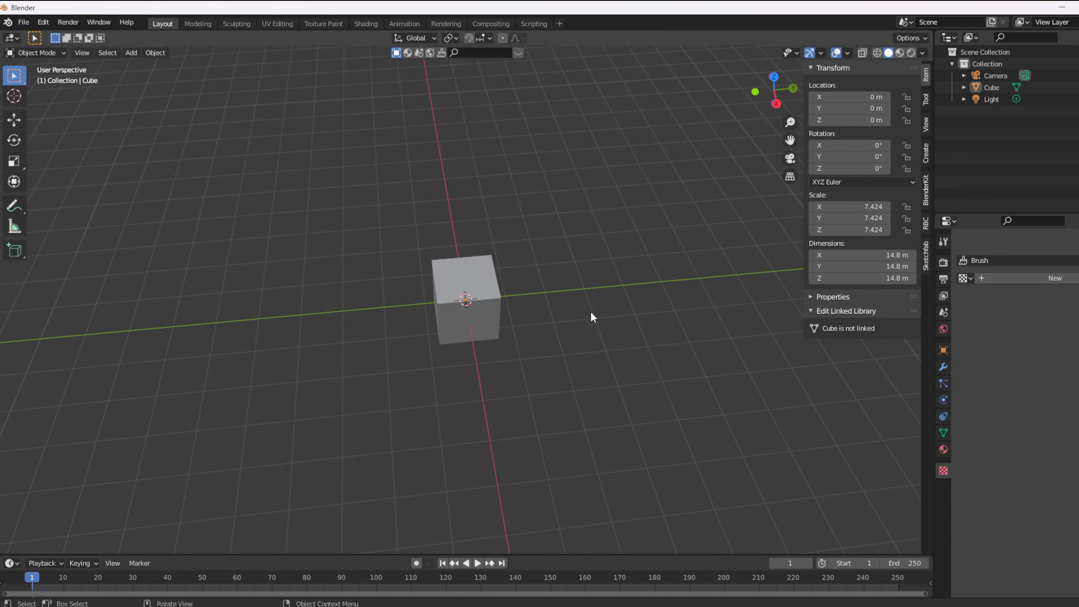
{"action": "mouse_move", "coordinate": [591, 311]}
{"action": "middle_mouse_down"}
{"action": "mouse_move", "coordinate": [587, 248]}
{"action": "mouse_move", "coordinate": [592, 299]}
{"action": "middle_mouse_up"}
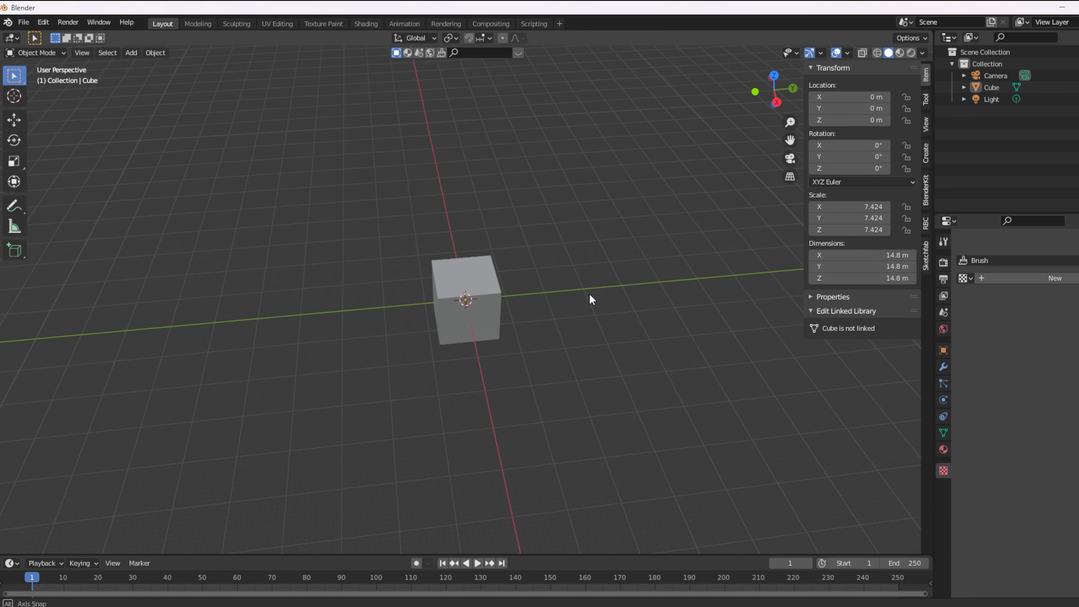
Select the existing cube at the origin and delete it
{"action": "scroll", "coordinate": [578, 284], "scroll_direction": "up", "scroll_amount": 3}
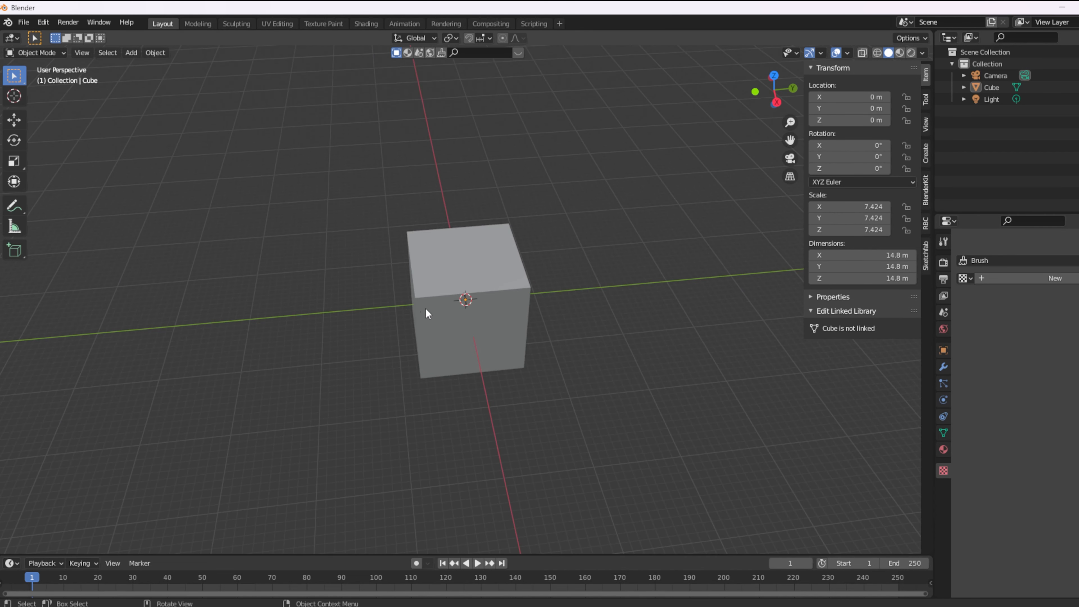
{"action": "left_click", "coordinate": [426, 309]}
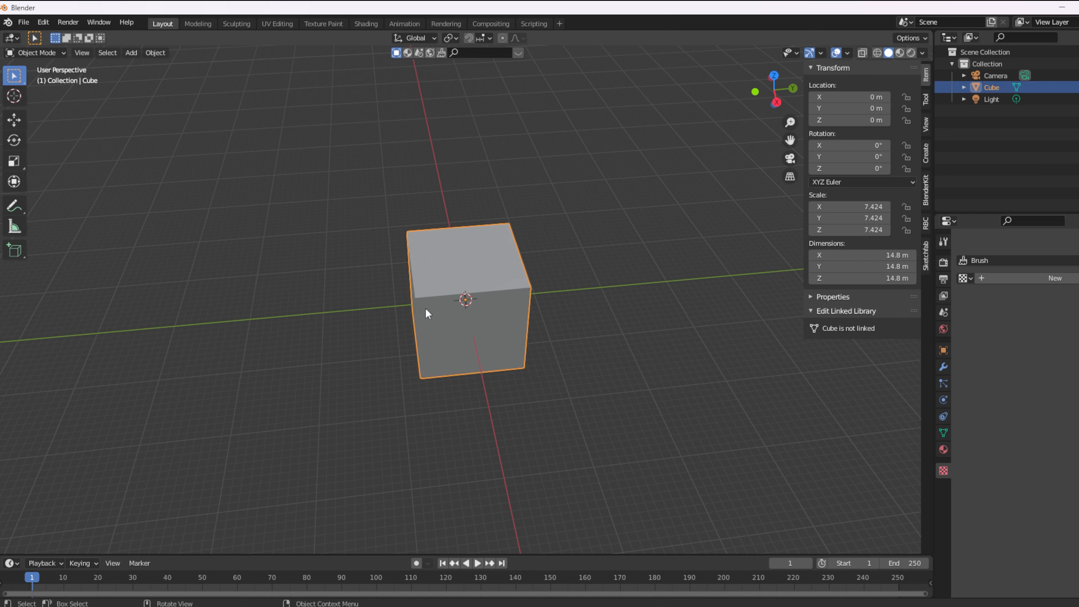
{"action": "key", "text": "Delete"}
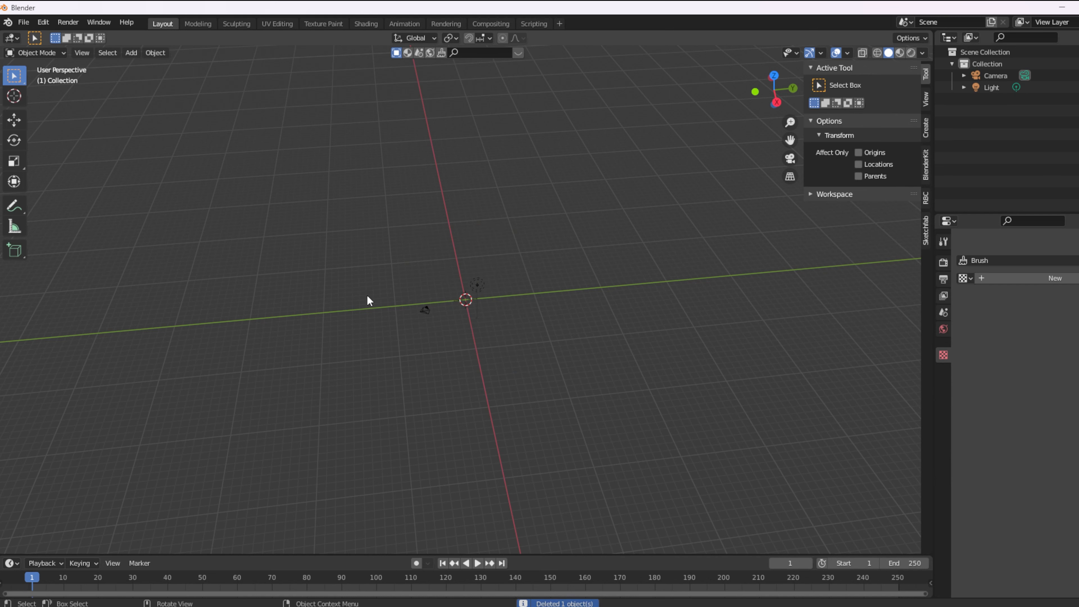
Add a new cube mesh at the origin
{"action": "middle_click_drag", "start_coordinate": [331, 262], "coordinate": [427, 322]}
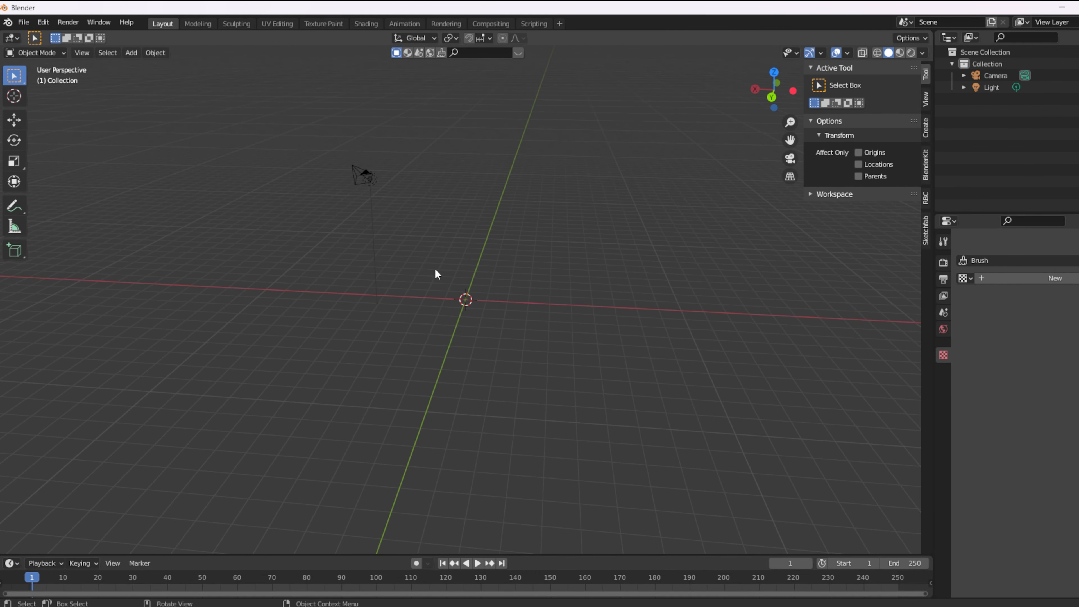
{"action": "middle_click_drag", "start_coordinate": [429, 261], "coordinate": [508, 296]}
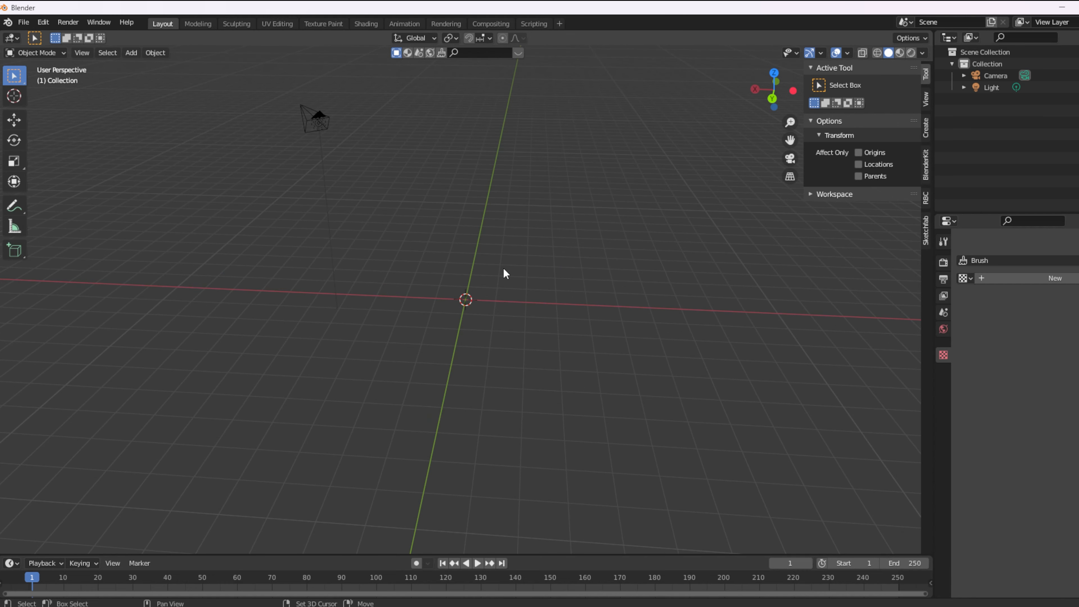
{"action": "key", "text": "shift+a"}
{"action": "mouse_move", "coordinate": [503, 269]}
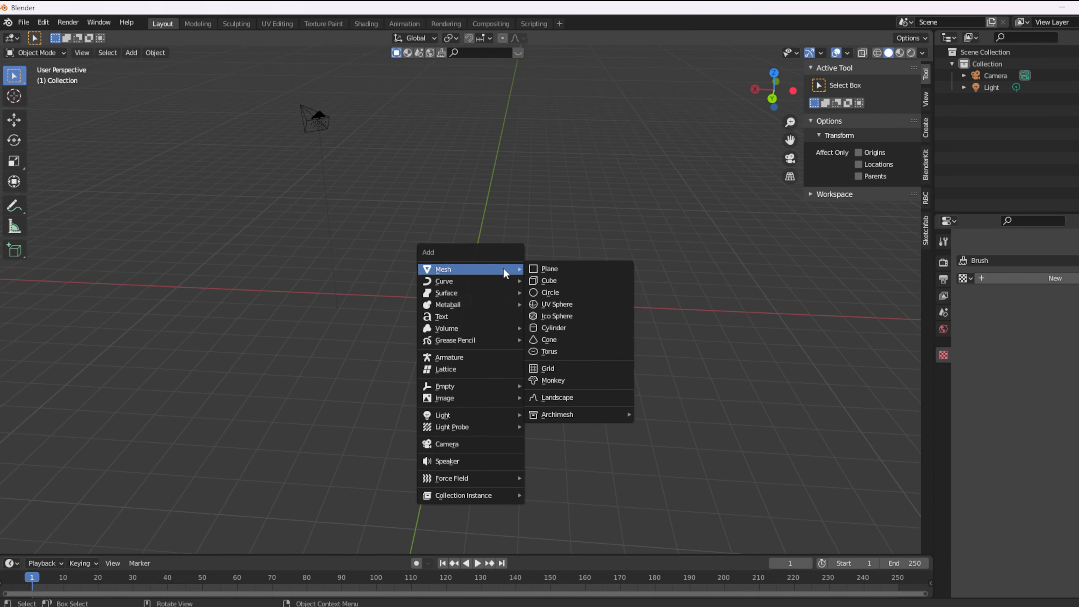
{"action": "key", "text": "shift+a"}
{"action": "mouse_move", "coordinate": [482, 210]}
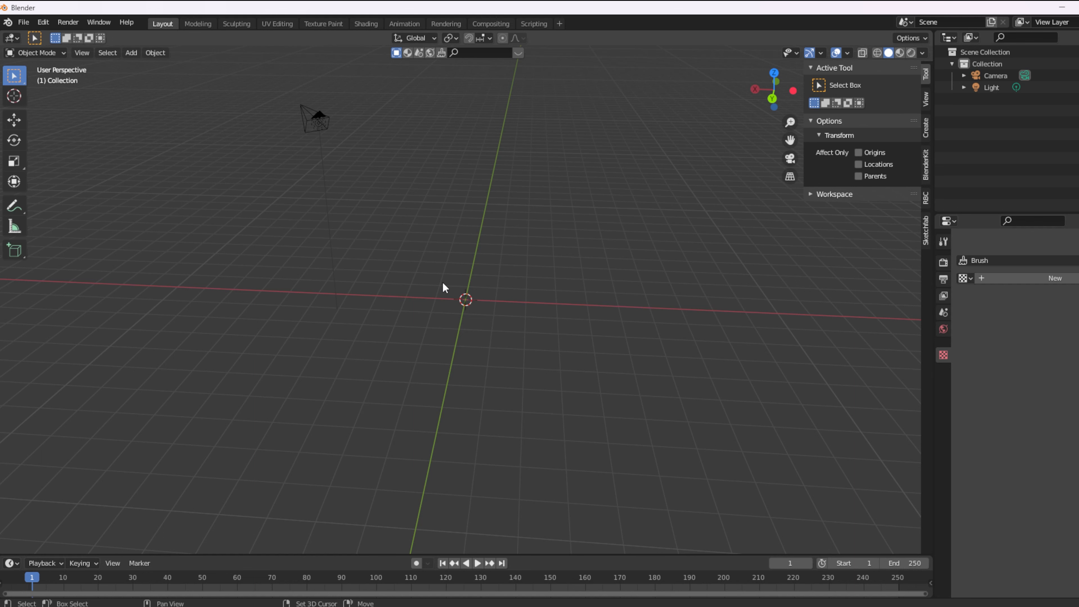
{"action": "key", "text": "shift+a"}
{"action": "mouse_move", "coordinate": [443, 282]}
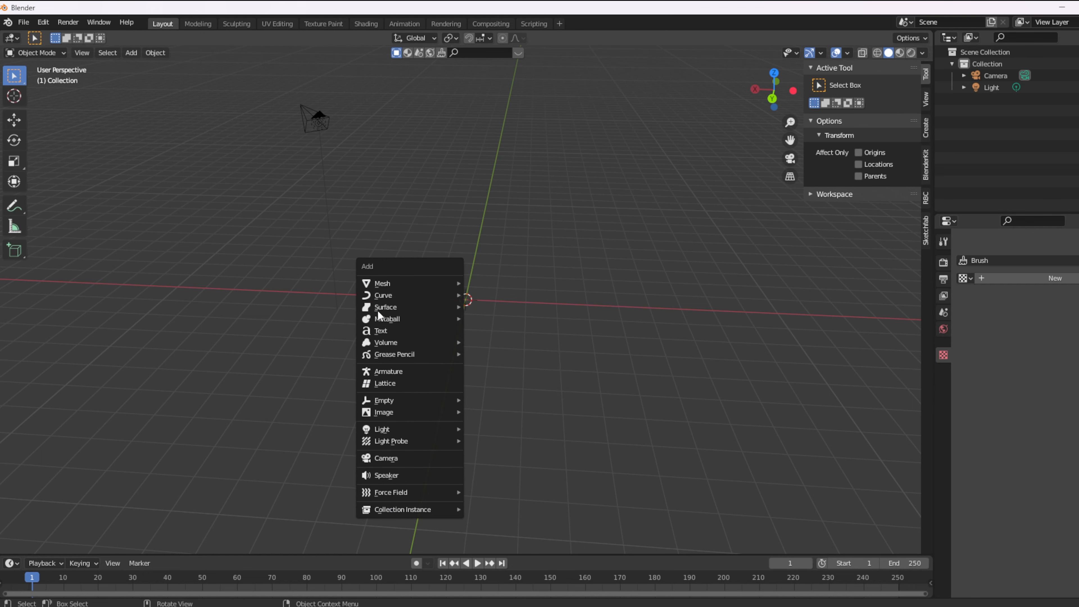
{"action": "mouse_move", "coordinate": [387, 284]}
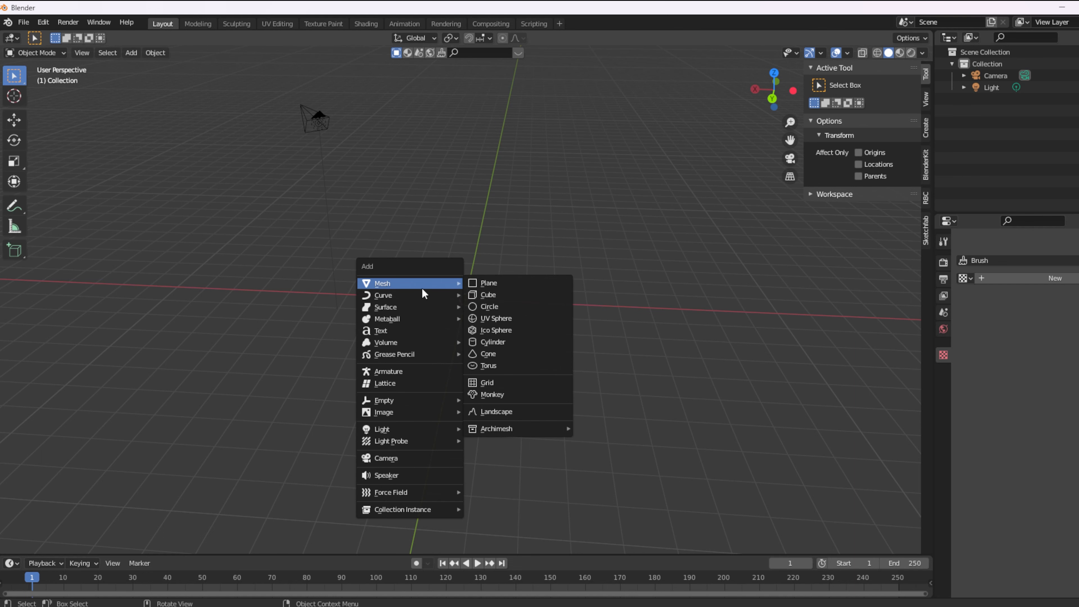
{"action": "left_click", "coordinate": [495, 296]}
Add a second cube mesh and a plane mesh at the origin
{"action": "middle_click_drag", "start_coordinate": [495, 314], "coordinate": [426, 287]}
{"action": "scroll", "coordinate": [426, 286], "scroll_direction": "down", "scroll_amount": 3}
{"action": "middle_click_drag", "start_coordinate": [452, 339], "coordinate": [484, 341]}
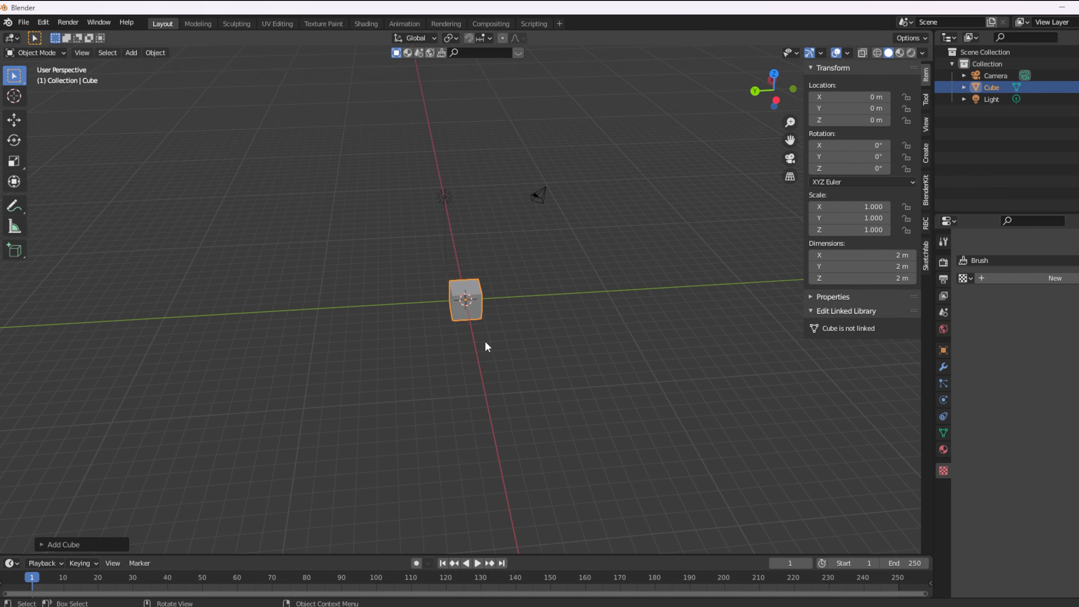
{"action": "left_click", "coordinate": [352, 330]}
{"action": "key", "text": "shift+a"}
{"action": "mouse_move", "coordinate": [352, 330]}
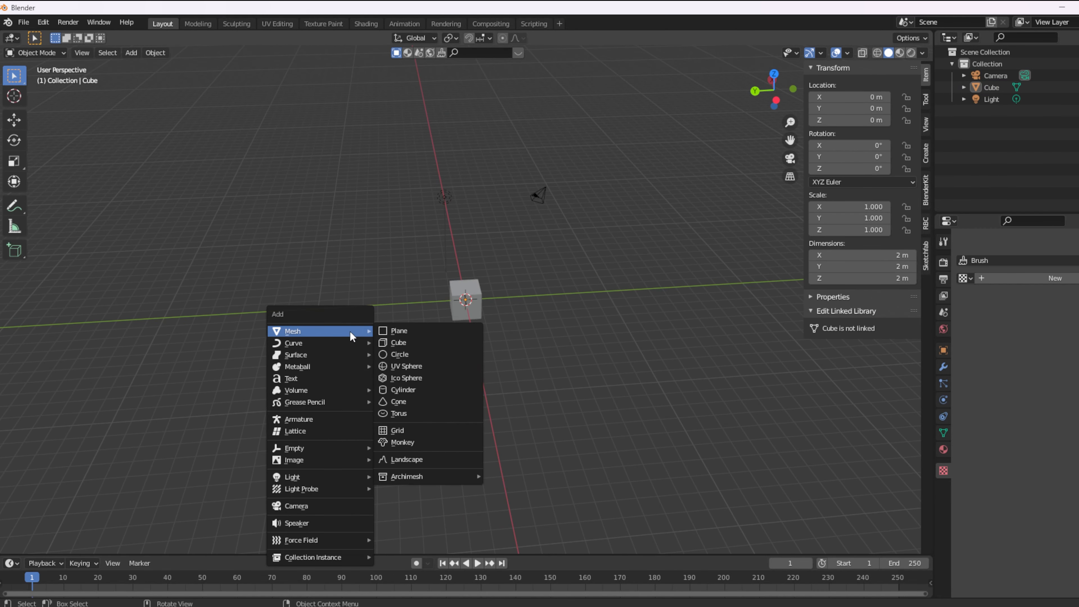
{"action": "left_click", "coordinate": [414, 348]}
{"action": "key", "text": "shift+a"}
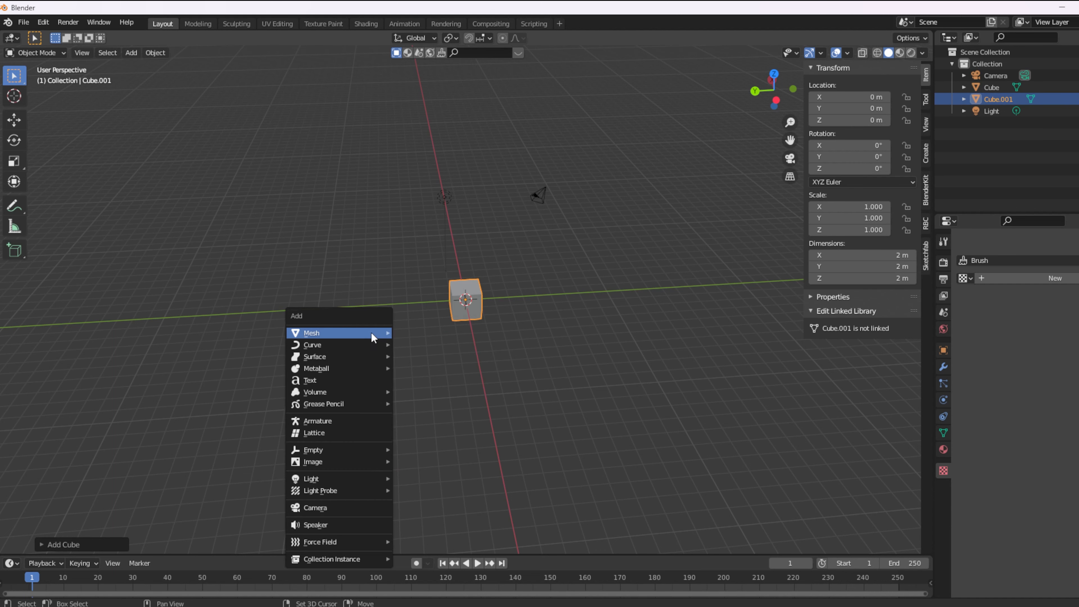
{"action": "left_click", "coordinate": [407, 330]}
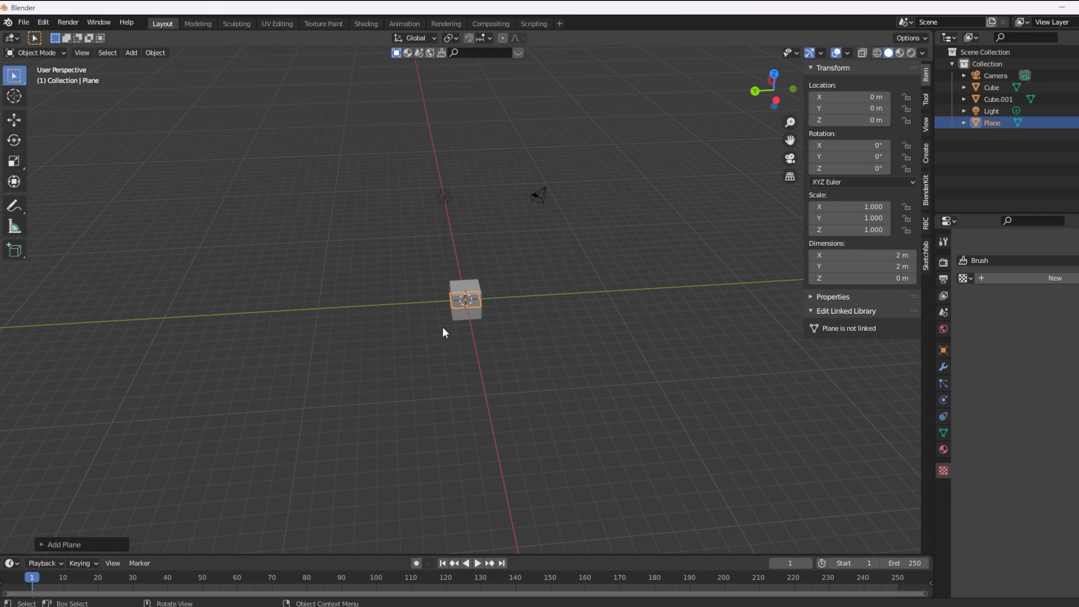
Move the plane along the Y axis to a Y location of about 6.63 m
{"action": "key", "text": "g"}
{"action": "key", "text": "y"}
{"action": "left_click", "coordinate": [417, 334]}
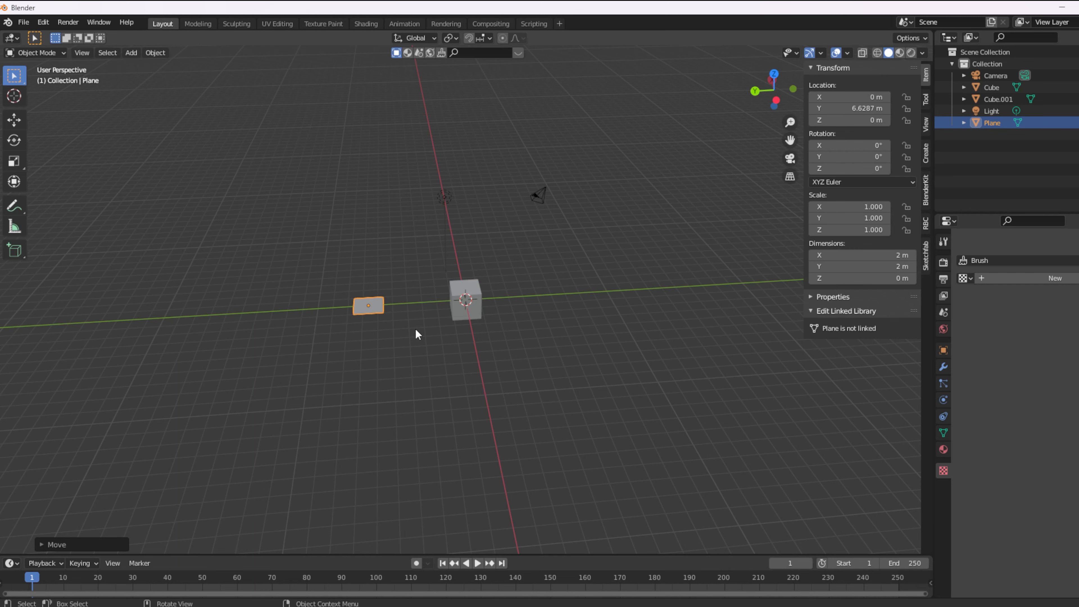
Move the second cube along the Y axis to a Y location of about -7.38 m
{"action": "left_click", "coordinate": [466, 307]}
{"action": "key", "text": "g"}
{"action": "key", "text": "y"}
{"action": "left_click", "coordinate": [584, 324]}
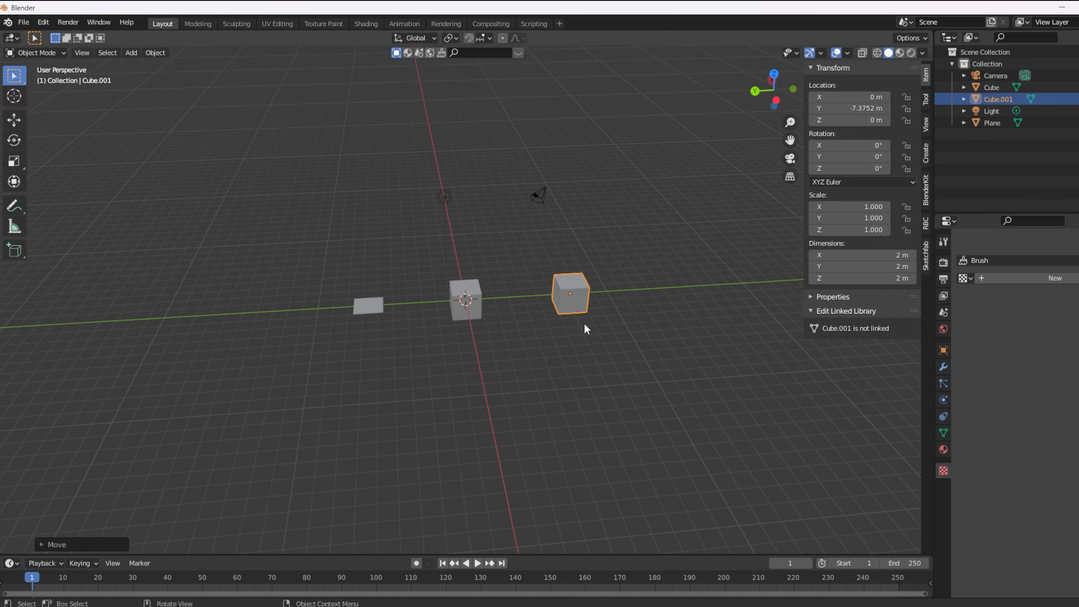
Select the plane and each cube in turn, and scale the second cube uniformly to about 4.8
{"action": "middle_click_drag", "start_coordinate": [498, 335], "coordinate": [446, 328]}
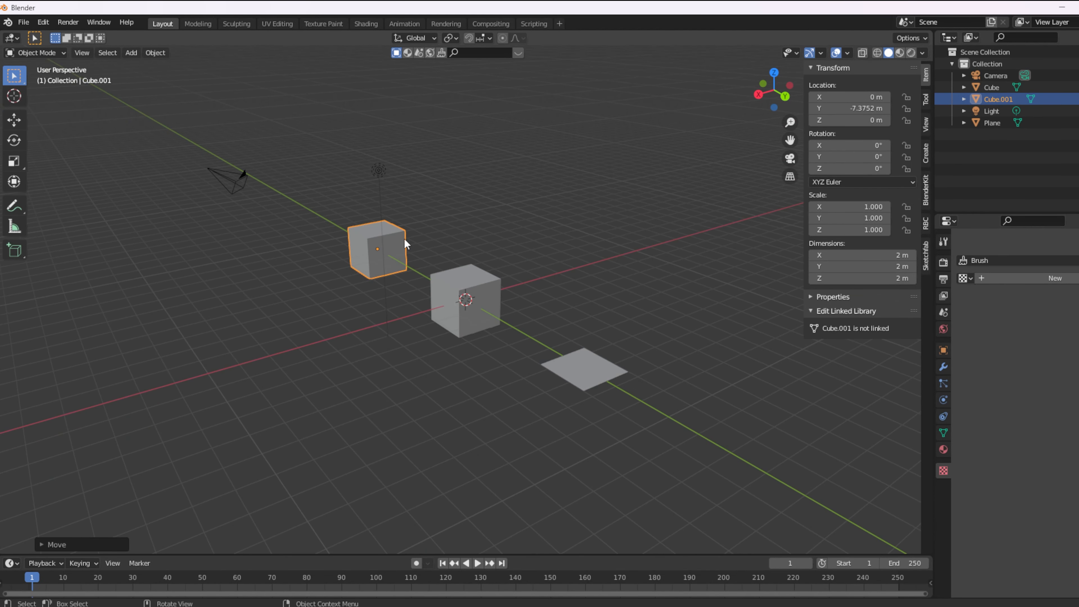
{"action": "left_click", "coordinate": [580, 380]}
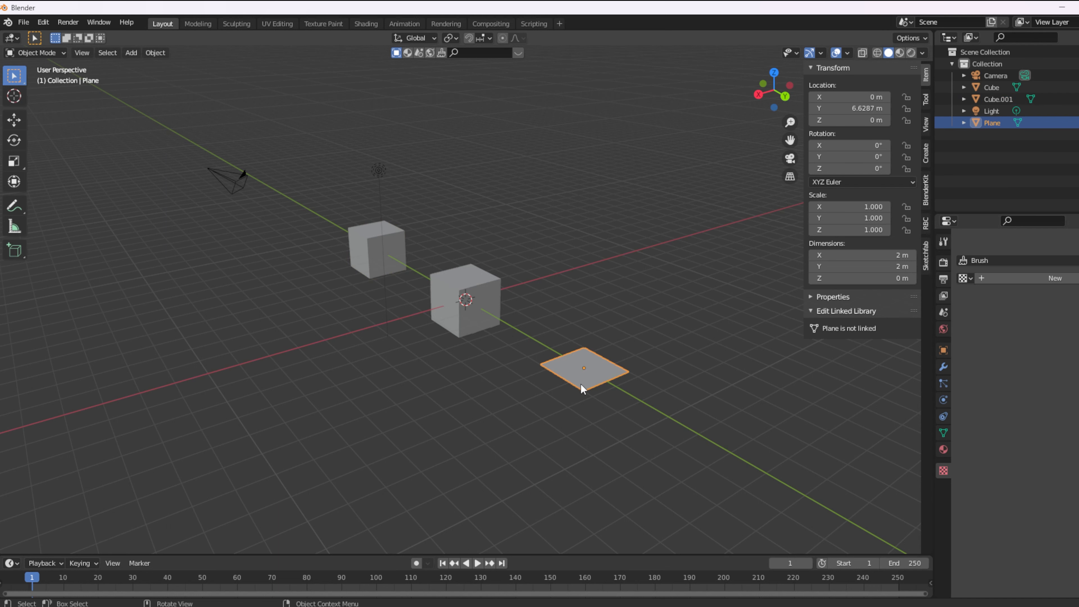
{"action": "left_click", "coordinate": [482, 437]}
{"action": "left_click", "coordinate": [450, 315]}
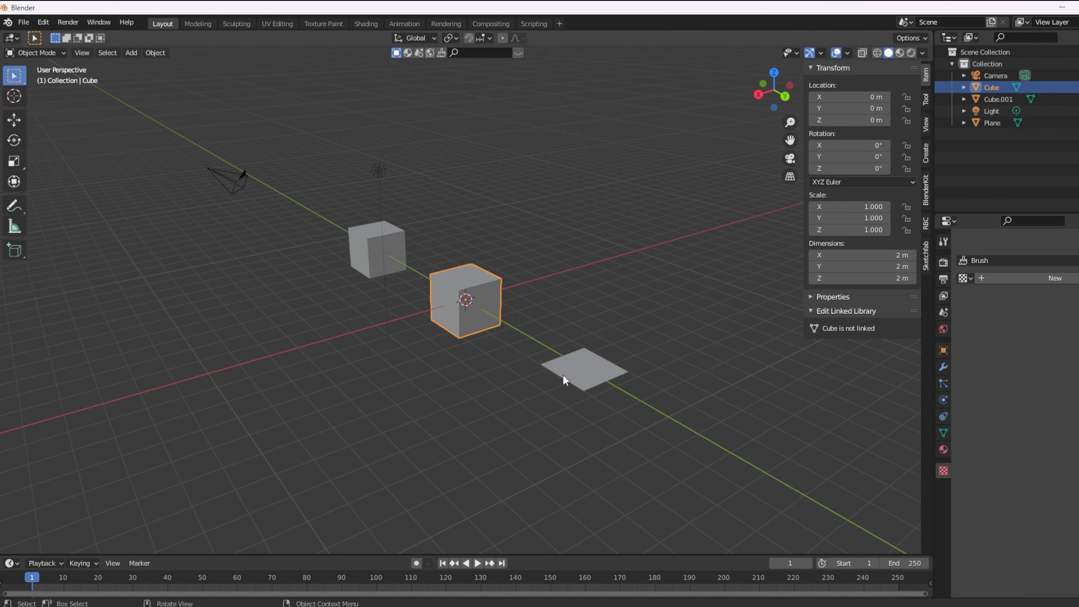
{"action": "left_click", "coordinate": [388, 250]}
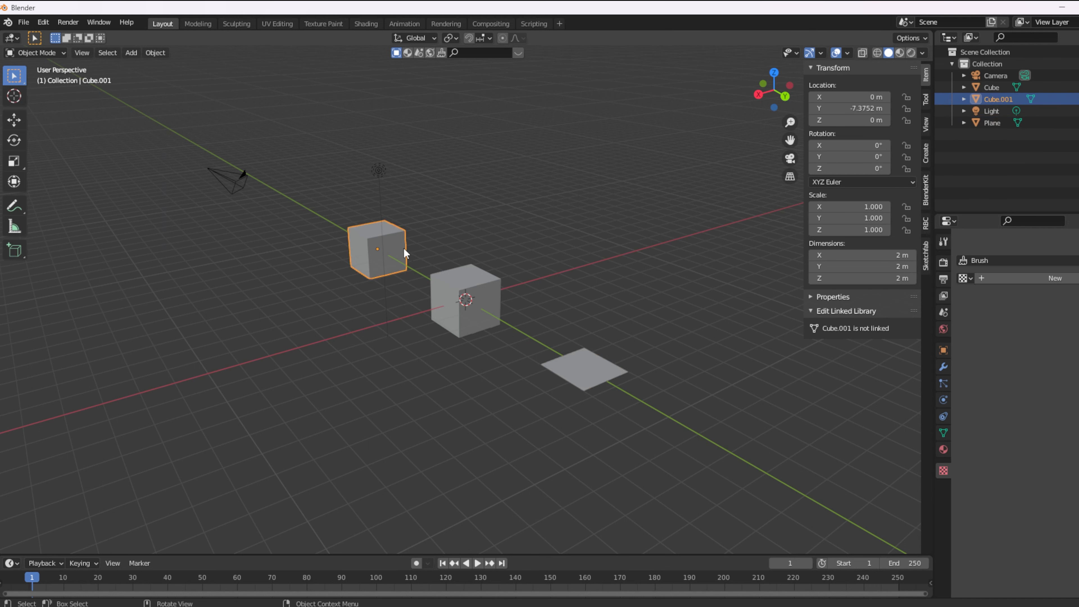
{"action": "key", "text": "s"}
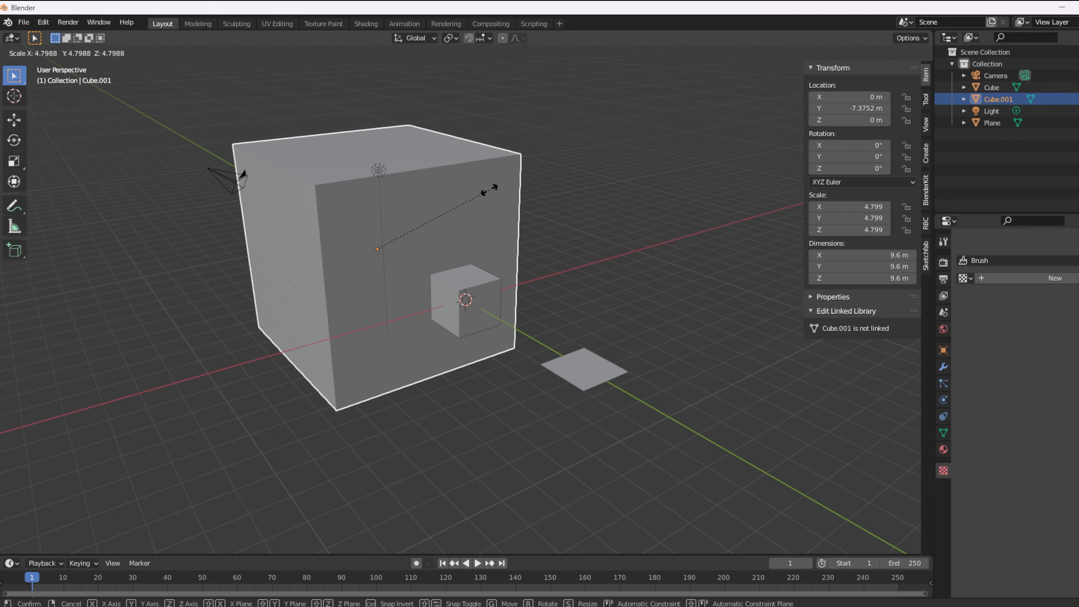
{"action": "left_click", "coordinate": [489, 190]}
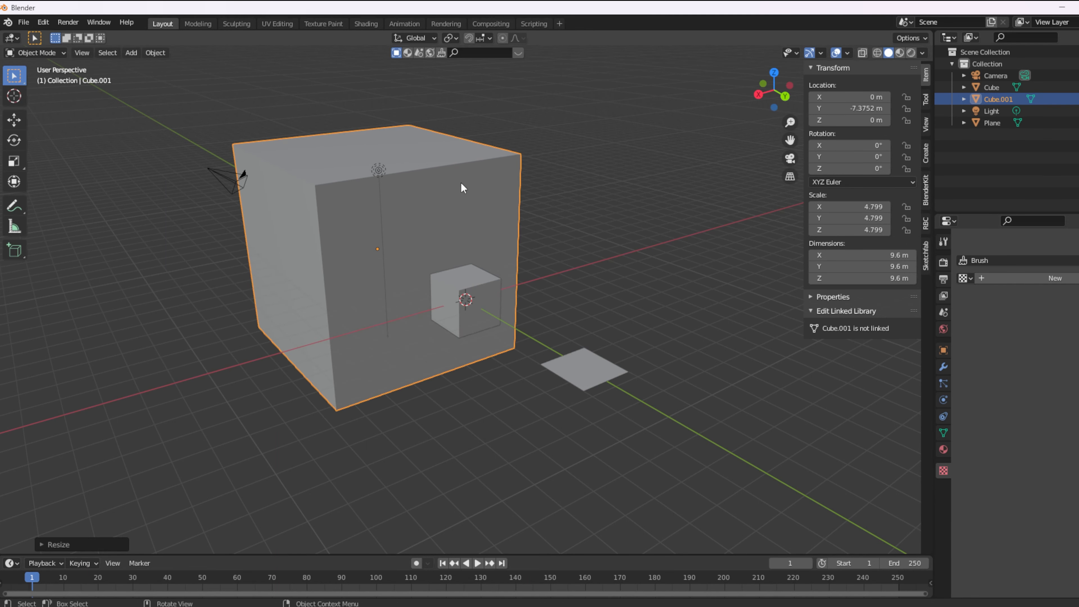
Move the enlarged cube along the Y axis to a Y location of about -15.46 m
{"action": "key", "text": "g"}
{"action": "key", "text": "x"}
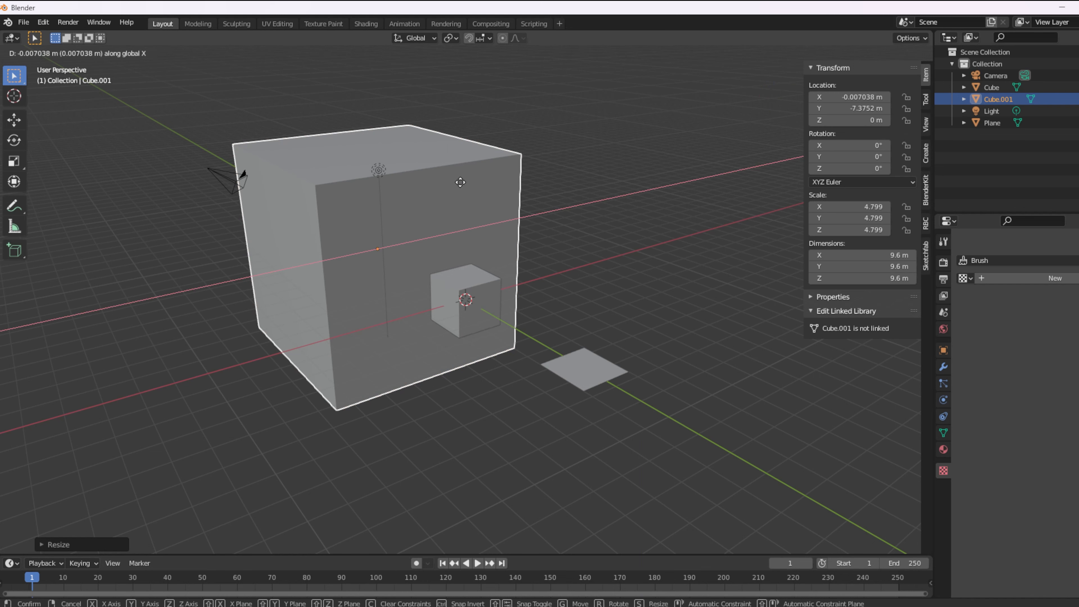
{"action": "key", "text": "y"}
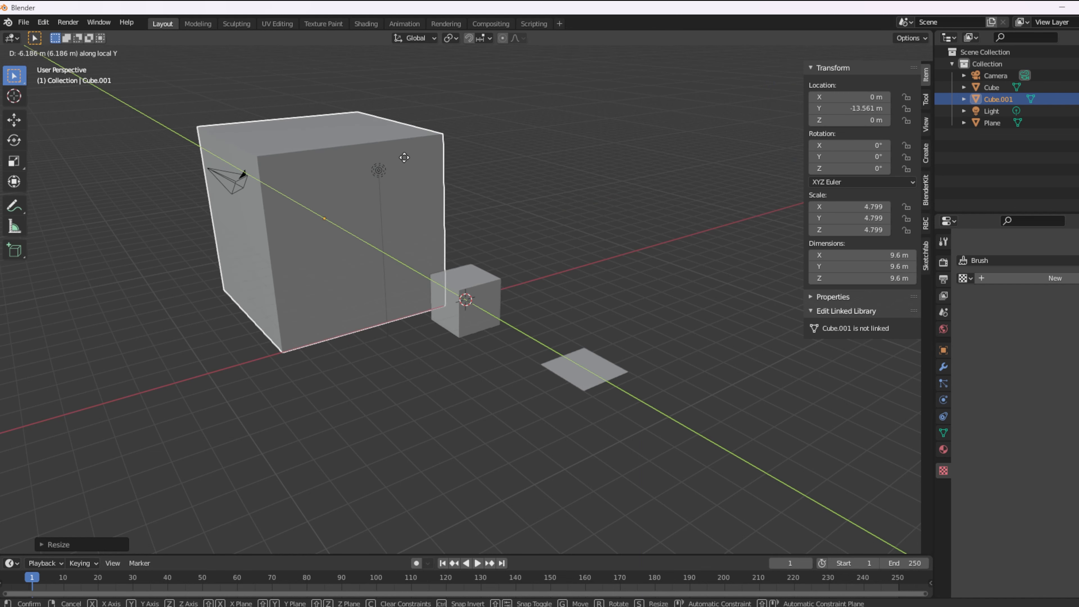
{"action": "left_click", "coordinate": [440, 202]}
Scale the small cube at the origin uniformly to a scale of about -2.21
{"action": "middle_click_drag", "start_coordinate": [441, 203], "coordinate": [528, 236]}
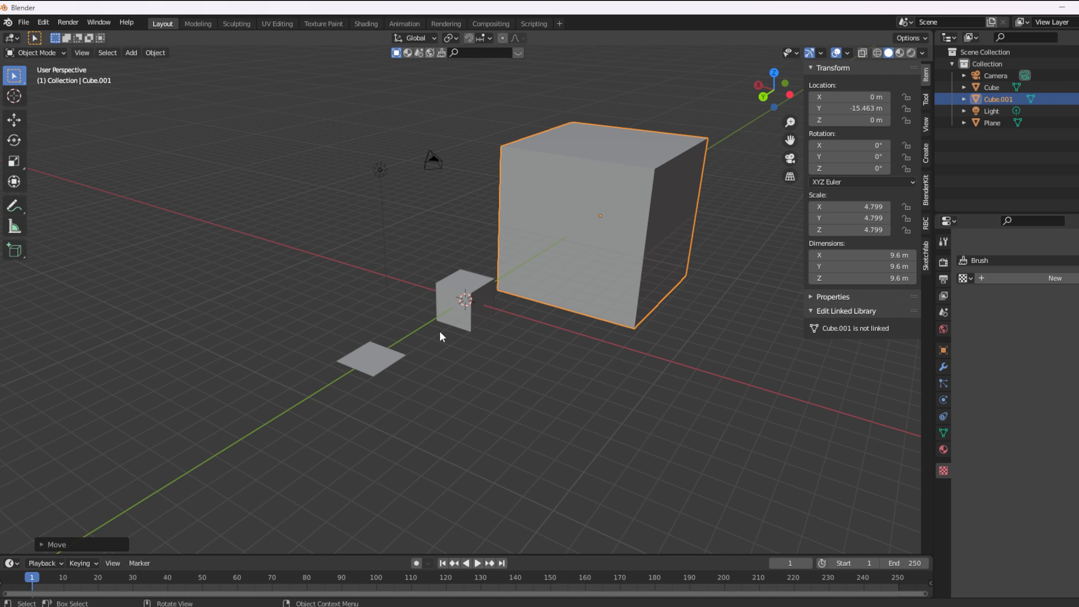
{"action": "left_click", "coordinate": [460, 319]}
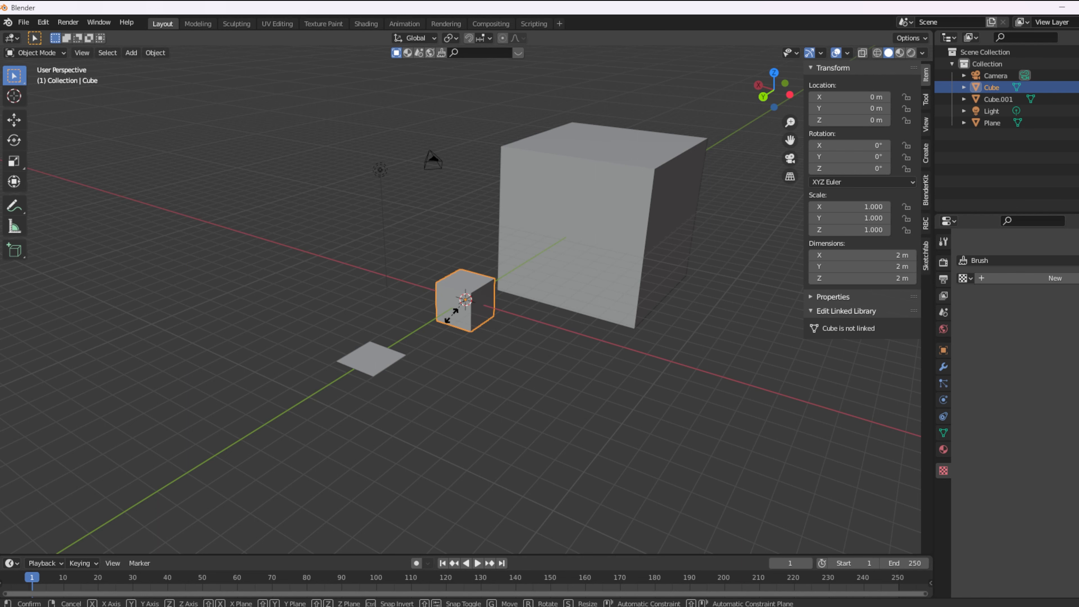
{"action": "key", "text": "s"}
{"action": "left_click", "coordinate": [502, 329]}
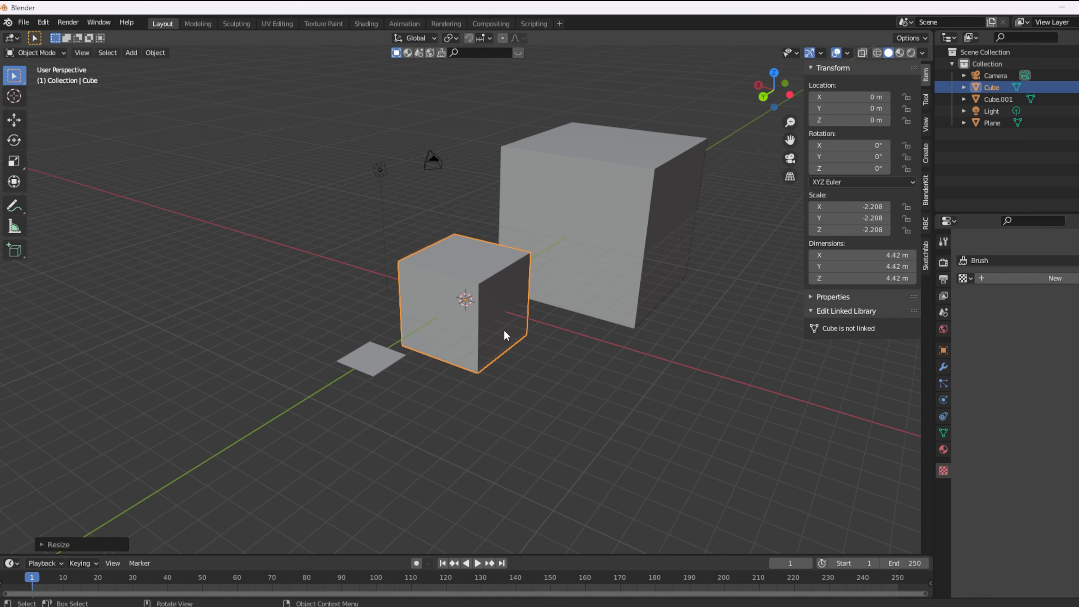
Move the middle cube slightly along the global Y axis, toward the large cube
{"action": "middle_click_drag", "start_coordinate": [505, 330], "coordinate": [495, 331]}
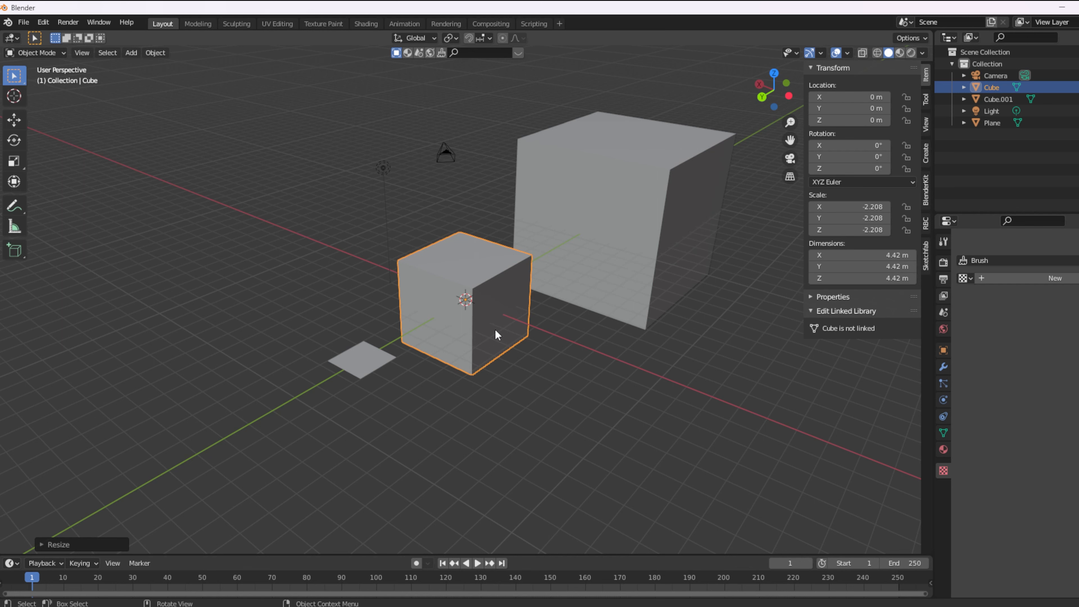
{"action": "key", "text": "g"}
{"action": "key", "text": "x"}
{"action": "key", "text": "y"}
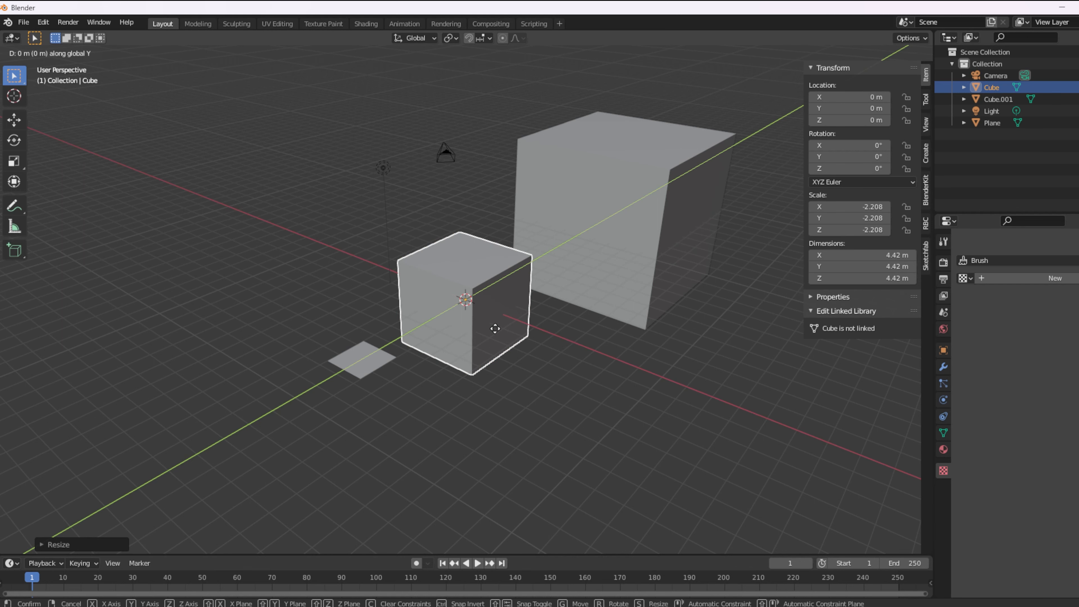
{"action": "left_click", "coordinate": [509, 318]}
Scale the plane uniformly to about 34.3 so it extends beneath both cubes
{"action": "left_click", "coordinate": [362, 366]}
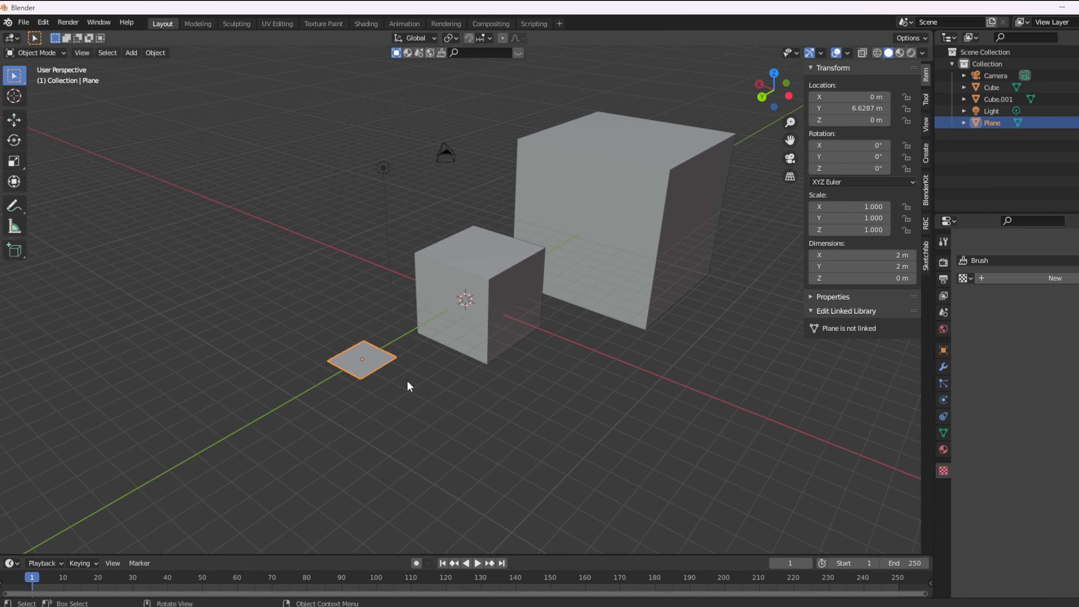
{"action": "middle_click_drag", "start_coordinate": [409, 386], "coordinate": [471, 390]}
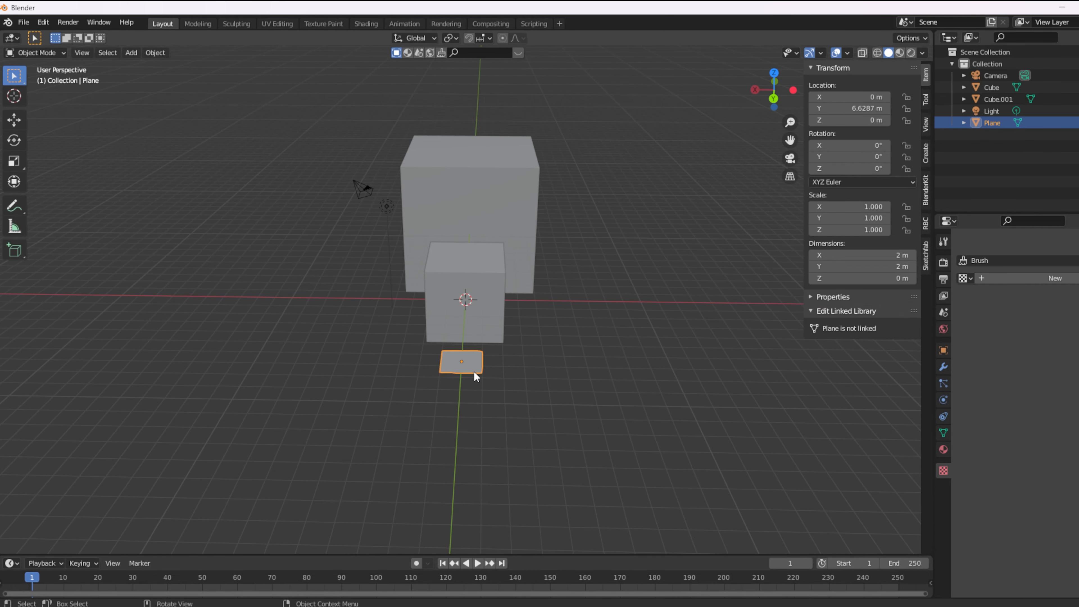
{"action": "key", "text": "s"}
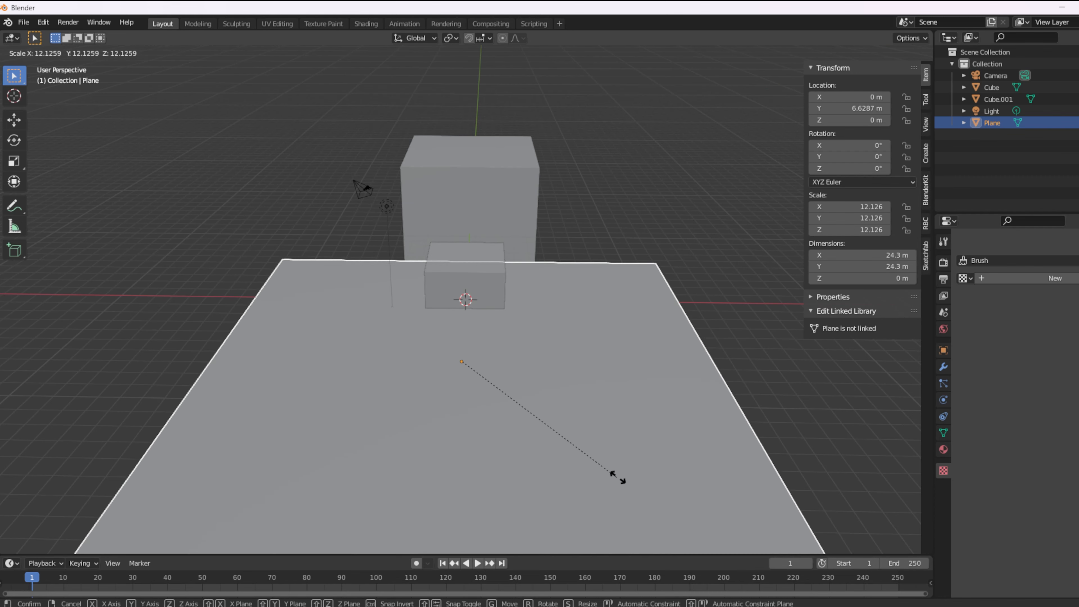
{"action": "left_click", "coordinate": [43, 417]}
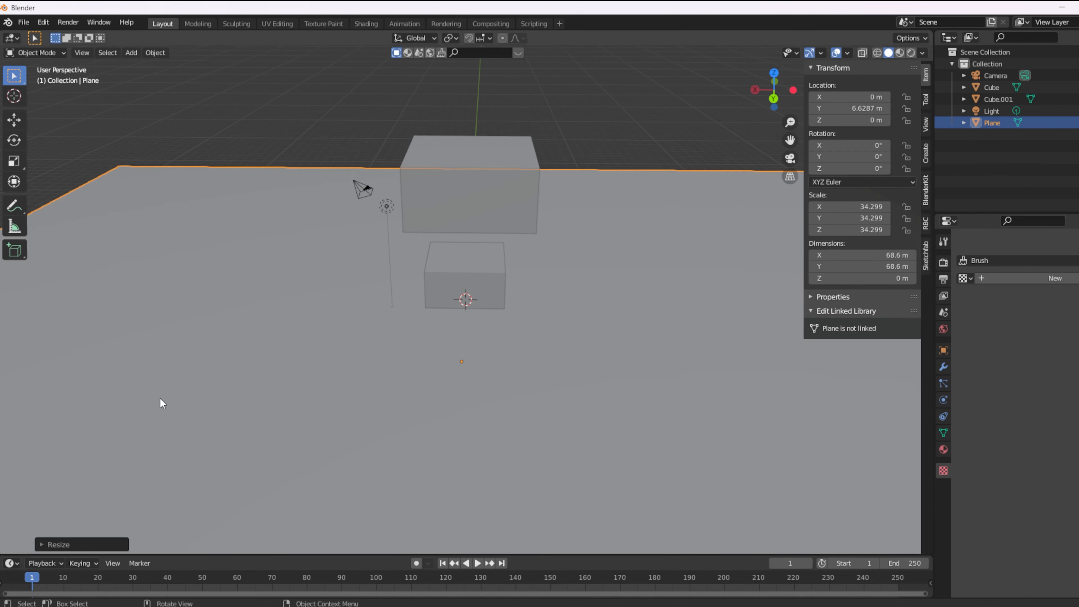
Enlarge the plane in two further uniform scalings, to a scale of about -1320.5
{"action": "scroll", "coordinate": [187, 399], "scroll_direction": "down", "scroll_amount": 8}
{"action": "key", "text": "s"}
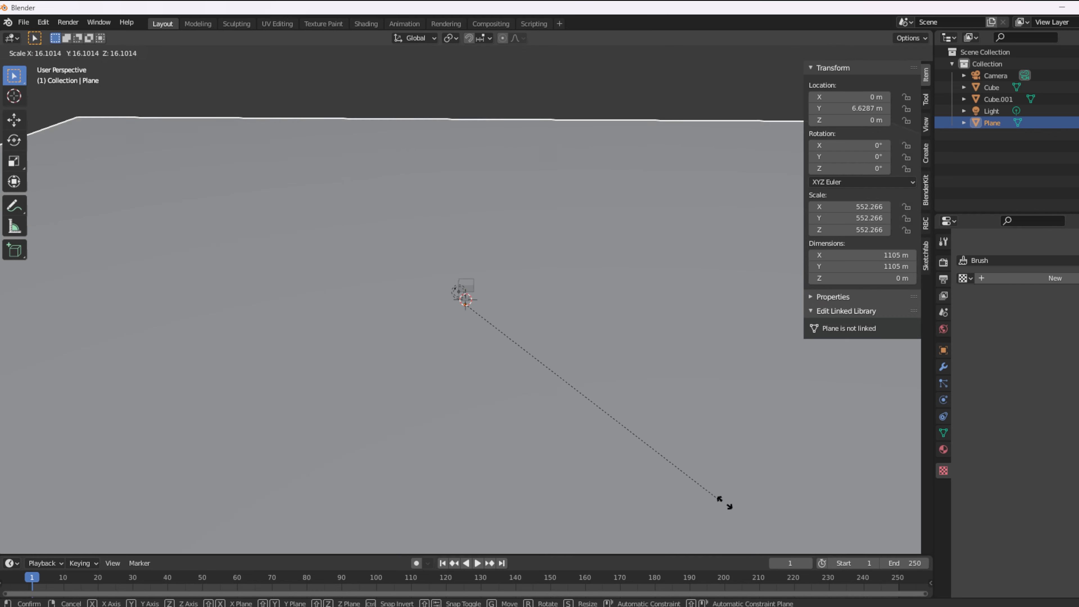
{"action": "left_click", "coordinate": [723, 482]}
{"action": "scroll", "coordinate": [608, 387], "scroll_direction": "down", "scroll_amount": 10}
{"action": "scroll", "coordinate": [608, 388], "scroll_direction": "up", "scroll_amount": 3}
{"action": "key", "text": "s"}
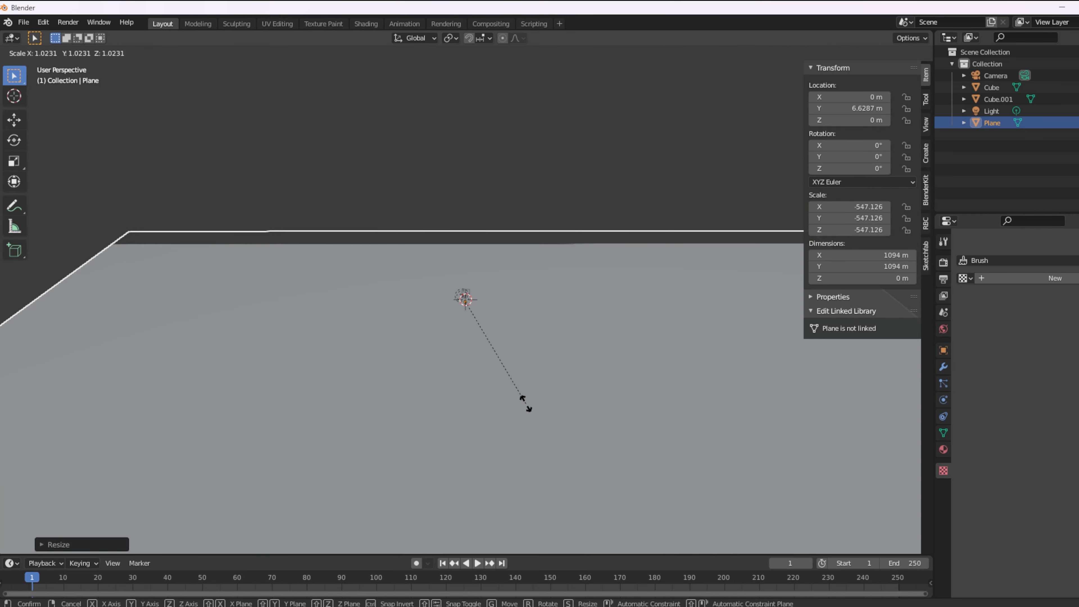
{"action": "left_click", "coordinate": [696, 468]}
{"action": "scroll", "coordinate": [689, 462], "scroll_direction": "down", "scroll_amount": 3}
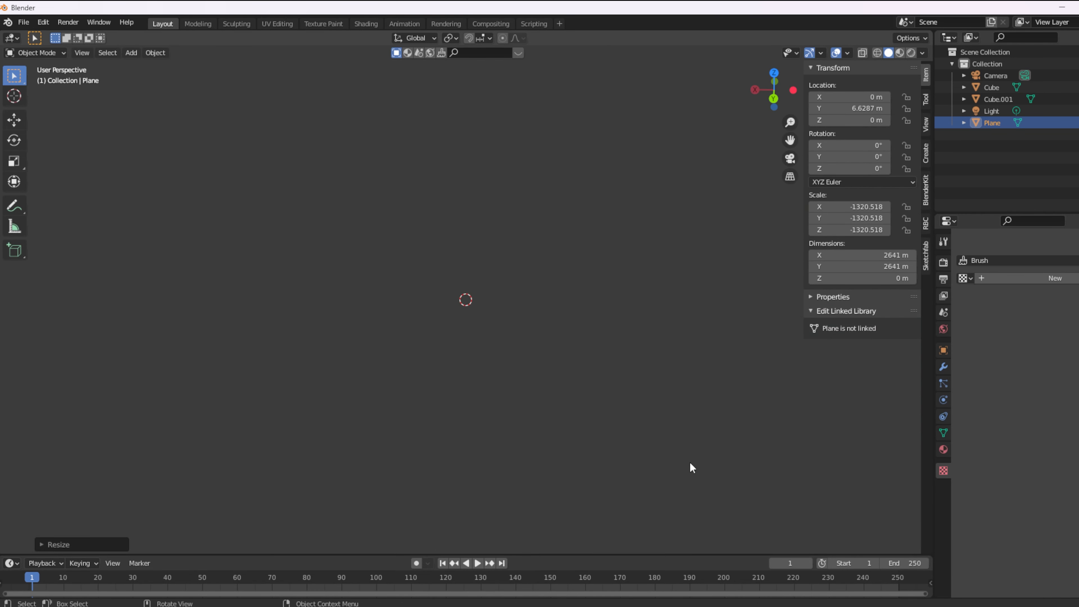
Shrink the plane in two uniform scalings, to a scale of about -3.13
{"action": "scroll", "coordinate": [689, 462], "scroll_direction": "up", "scroll_amount": 3}
{"action": "key", "text": "s"}
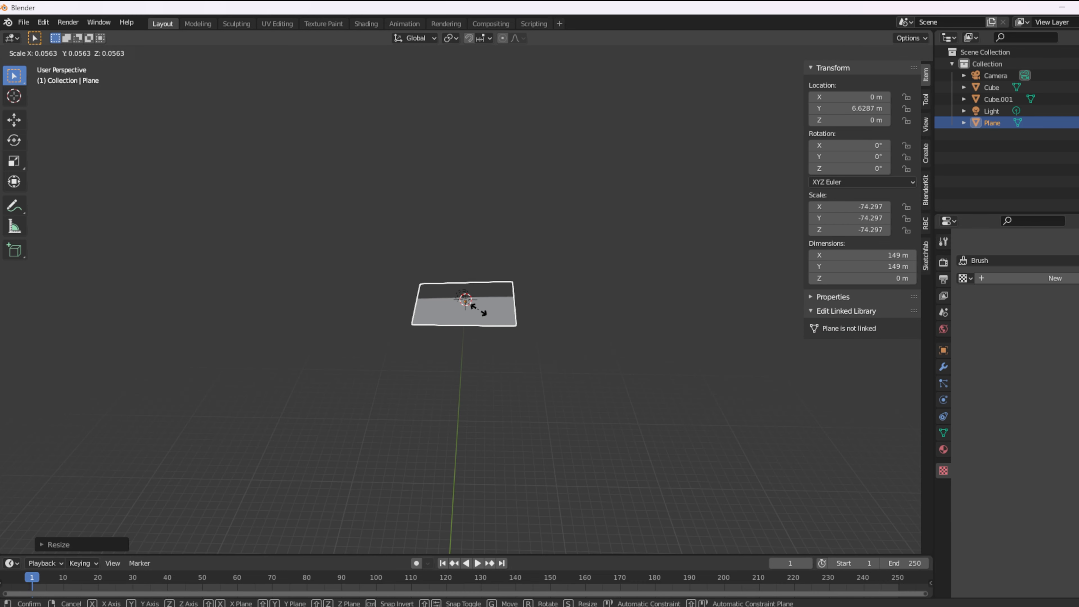
{"action": "left_click", "coordinate": [478, 309]}
{"action": "key", "text": "s"}
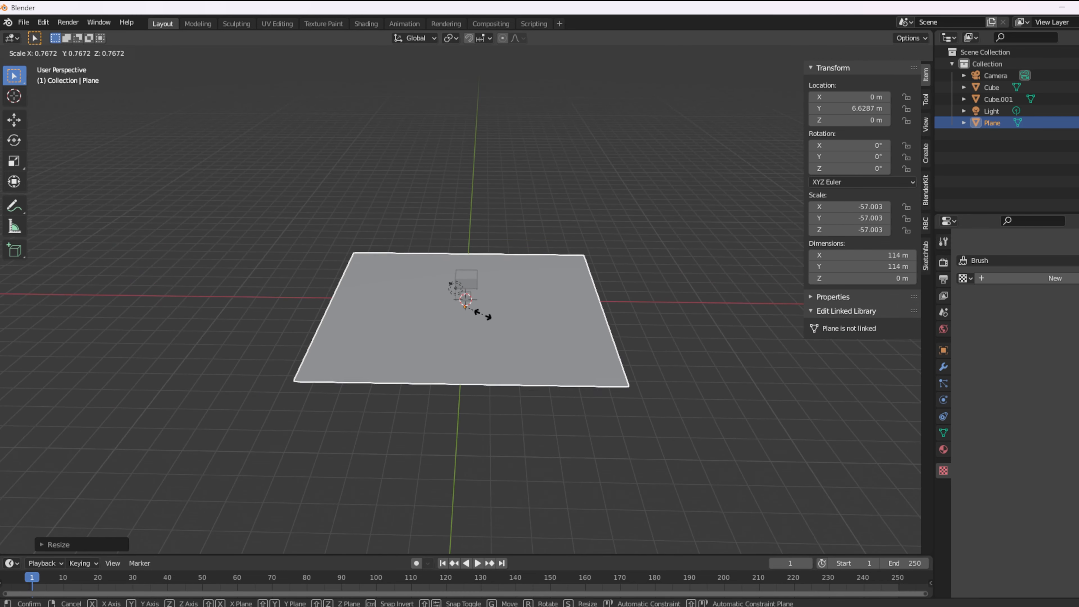
{"action": "left_click", "coordinate": [478, 311]}
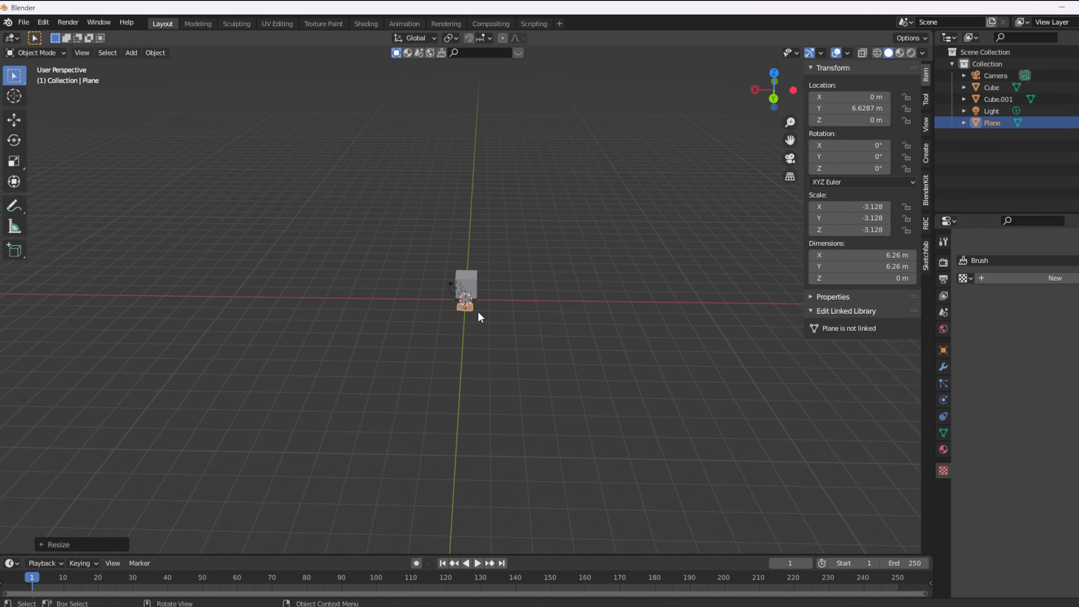
Move the plane along the global Y axis, away from the cubes, to a Y location of about 9.73 m
{"action": "scroll", "coordinate": [480, 311], "scroll_direction": "up", "scroll_amount": 4}
{"action": "middle_click_drag", "start_coordinate": [520, 314], "coordinate": [445, 336]}
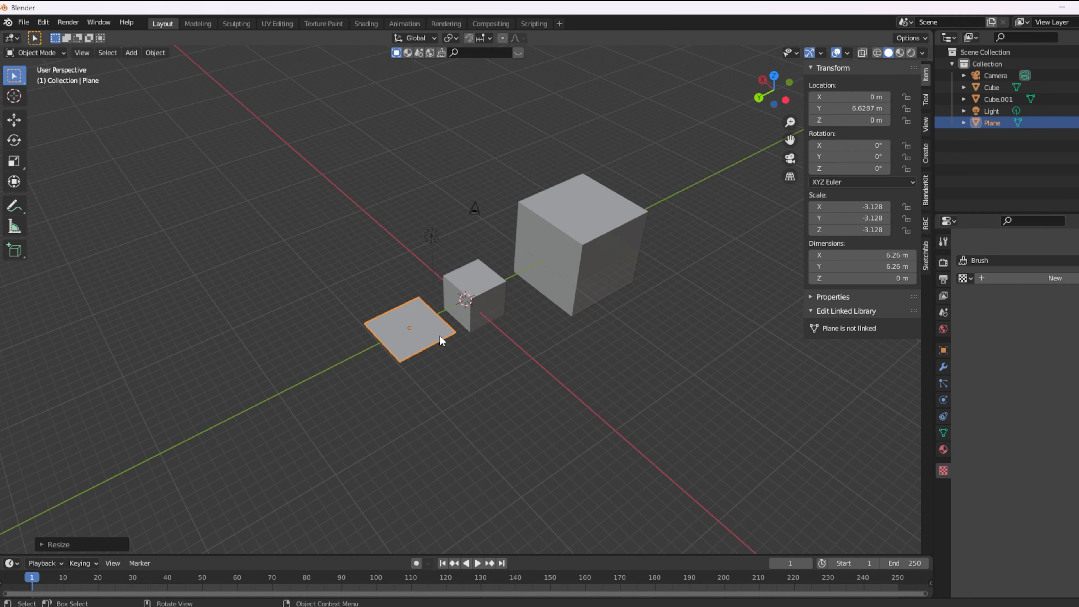
{"action": "key", "text": "g"}
{"action": "key", "text": "x"}
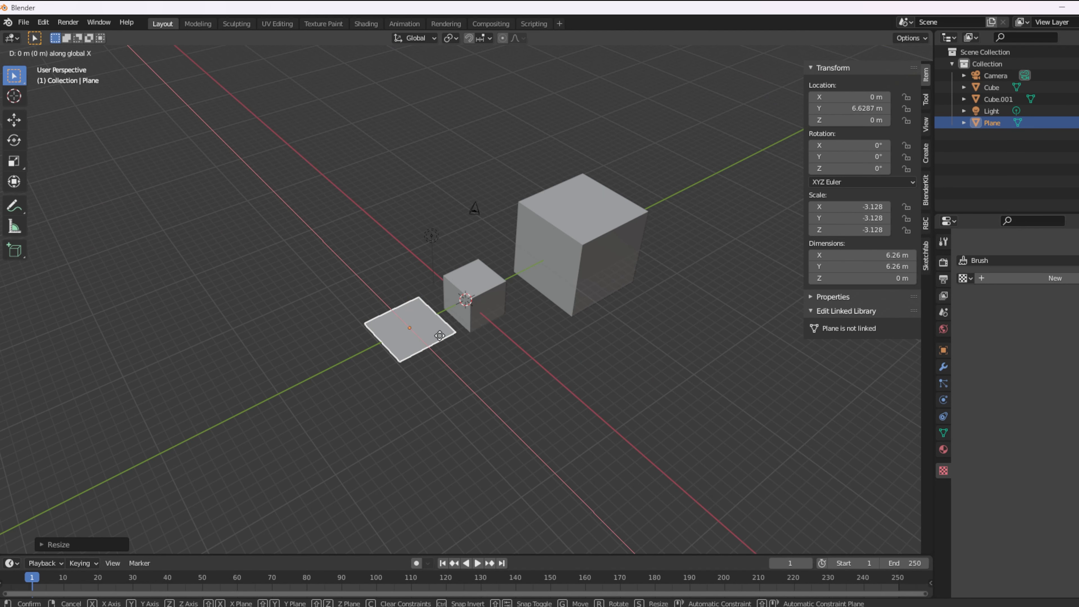
{"action": "key", "text": "y"}
{"action": "left_click", "coordinate": [411, 353]}
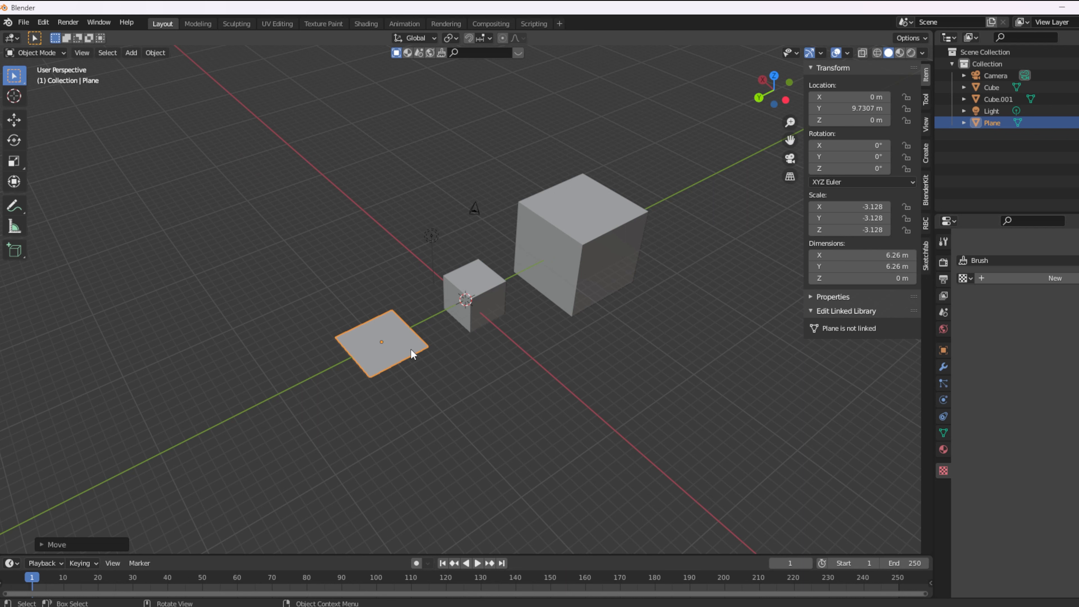
Move the small cube along the global X axis to an X location of about 12.83 m
{"action": "left_click", "coordinate": [274, 261]}
{"action": "key", "text": "shift+a"}
{"action": "mouse_move", "coordinate": [284, 243]}
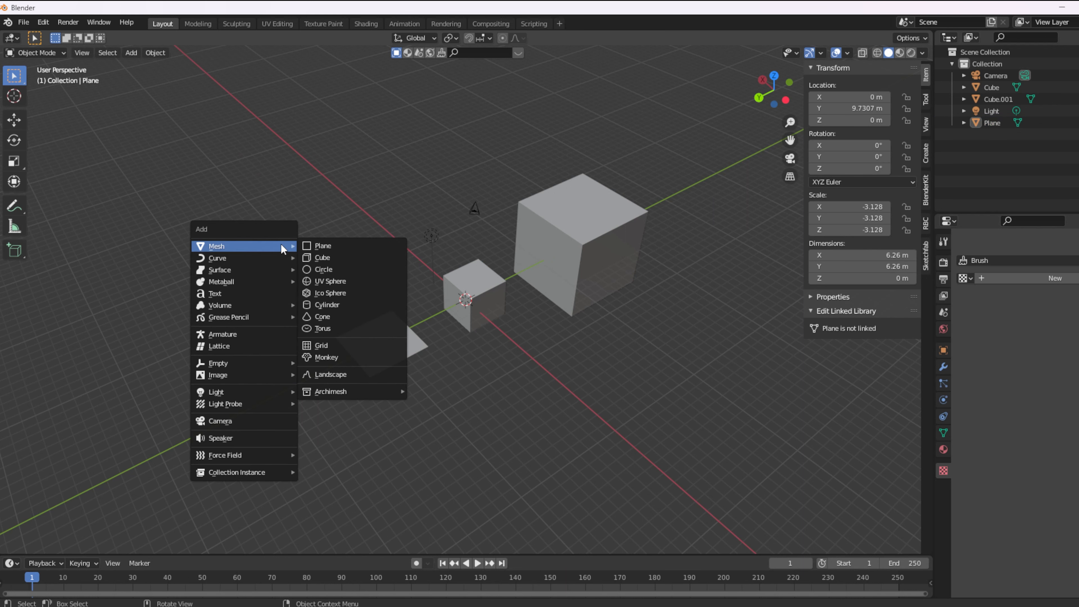
{"action": "left_click", "coordinate": [333, 272]}
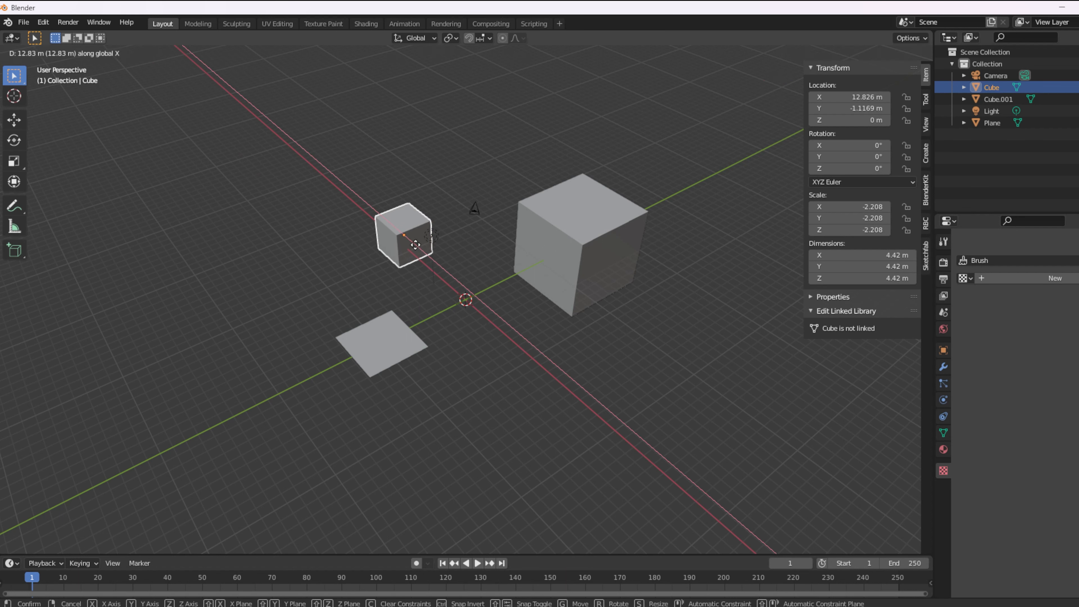
{"action": "left_click", "coordinate": [478, 319]}
Add a UV sphere mesh at the world origin
{"action": "left_click", "coordinate": [275, 287]}
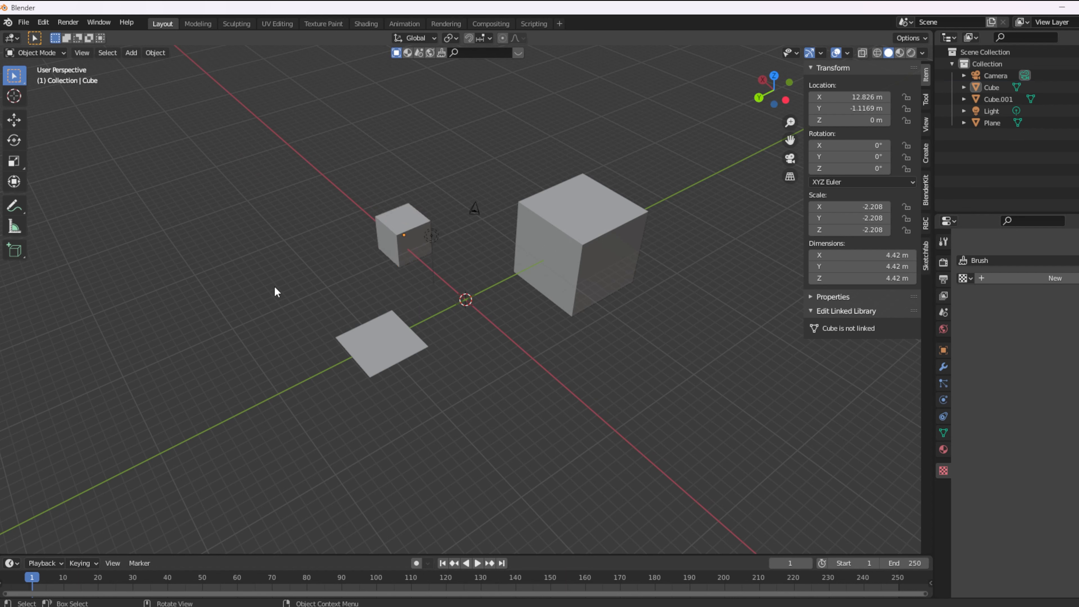
{"action": "key", "text": "shift+a"}
{"action": "mouse_move", "coordinate": [277, 287]}
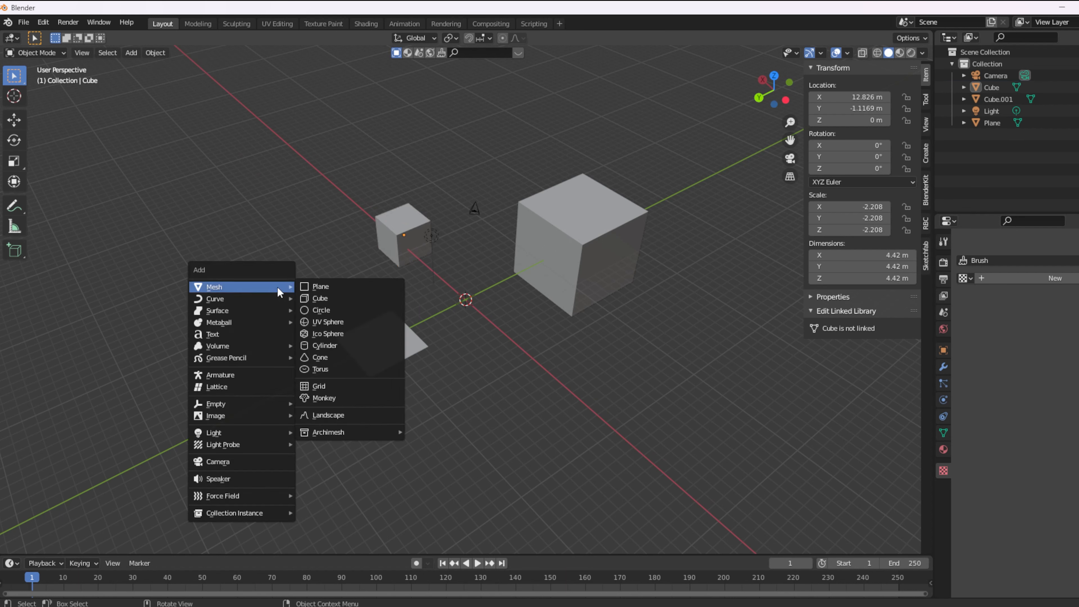
{"action": "left_click", "coordinate": [328, 323]}
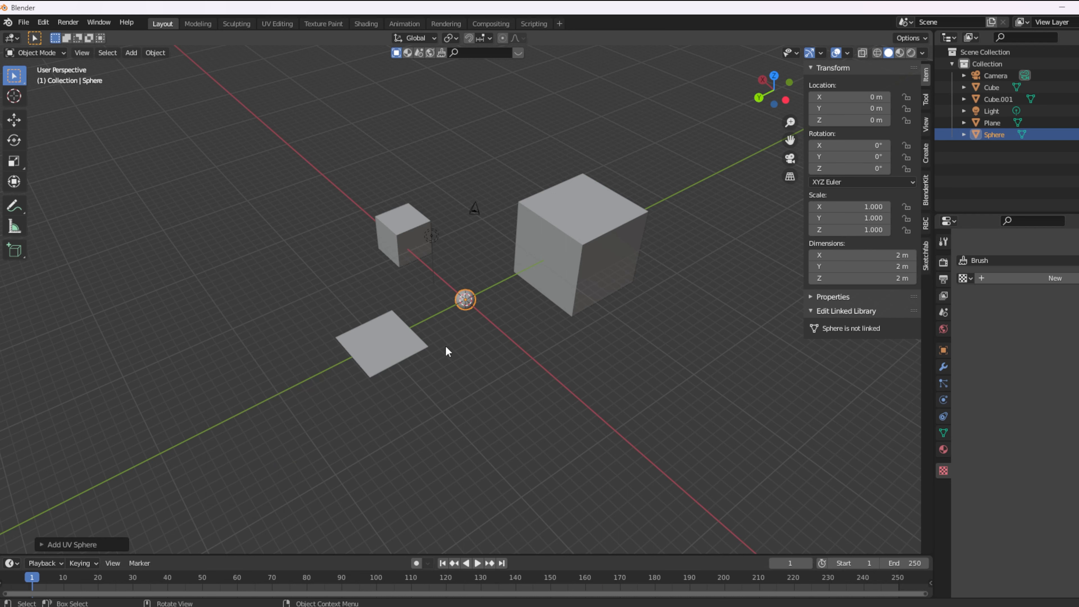
Move the sphere along the global X axis to about -11.6 m and scale it uniformly to about 4.79
{"action": "key", "text": "g"}
{"action": "key", "text": "x"}
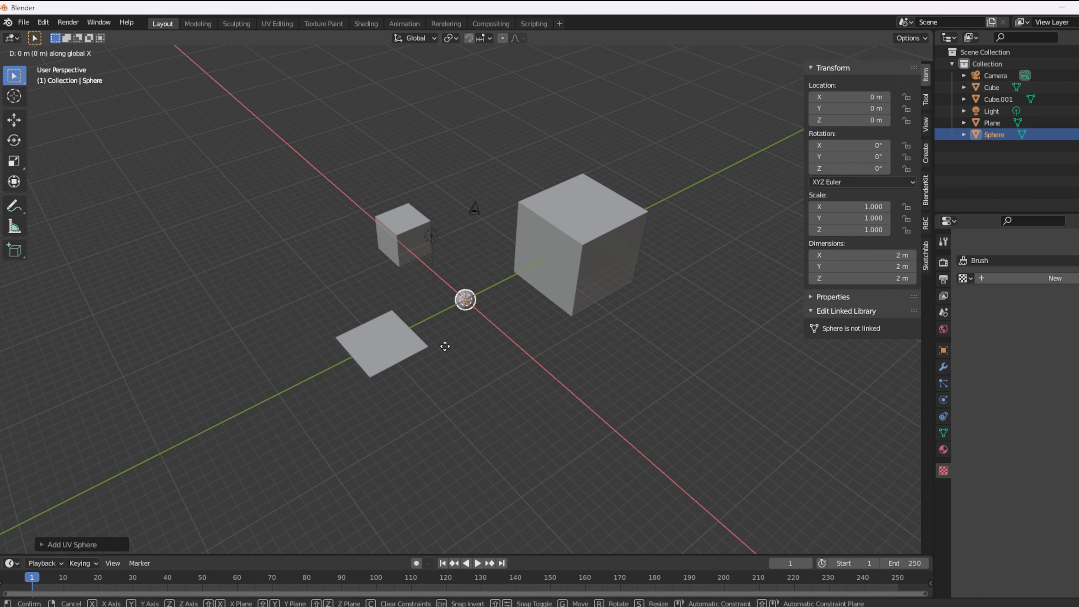
{"action": "left_click", "coordinate": [528, 417]}
{"action": "key", "text": "s"}
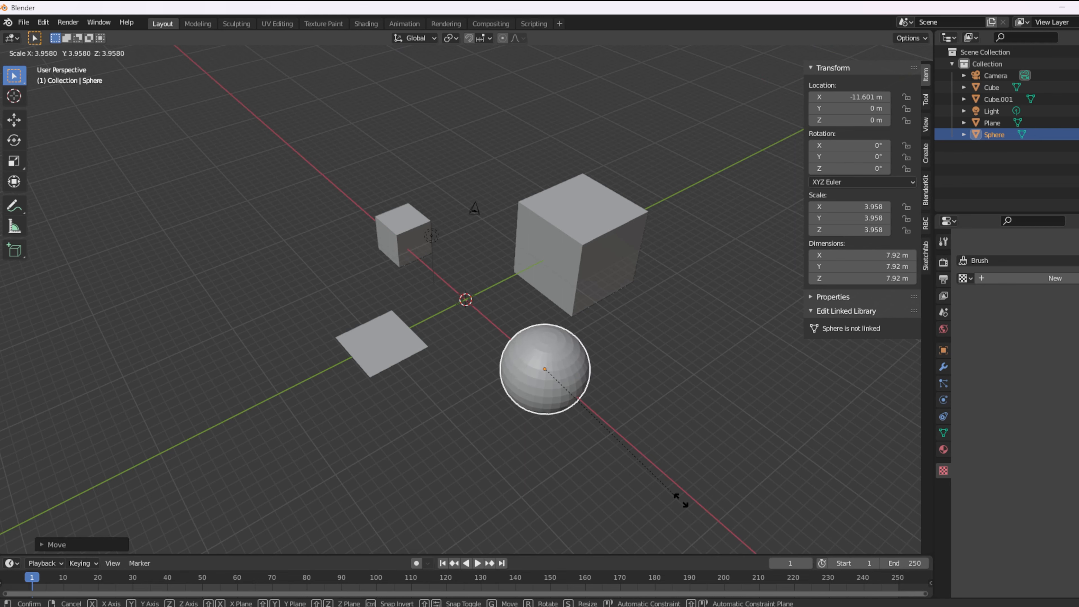
{"action": "left_click", "coordinate": [718, 519]}
Add a monkey mesh, scale it uniformly to about 3.04 and raise it to a Z location of about 17.07 m
{"action": "middle_click_drag", "start_coordinate": [535, 437], "coordinate": [663, 410]}
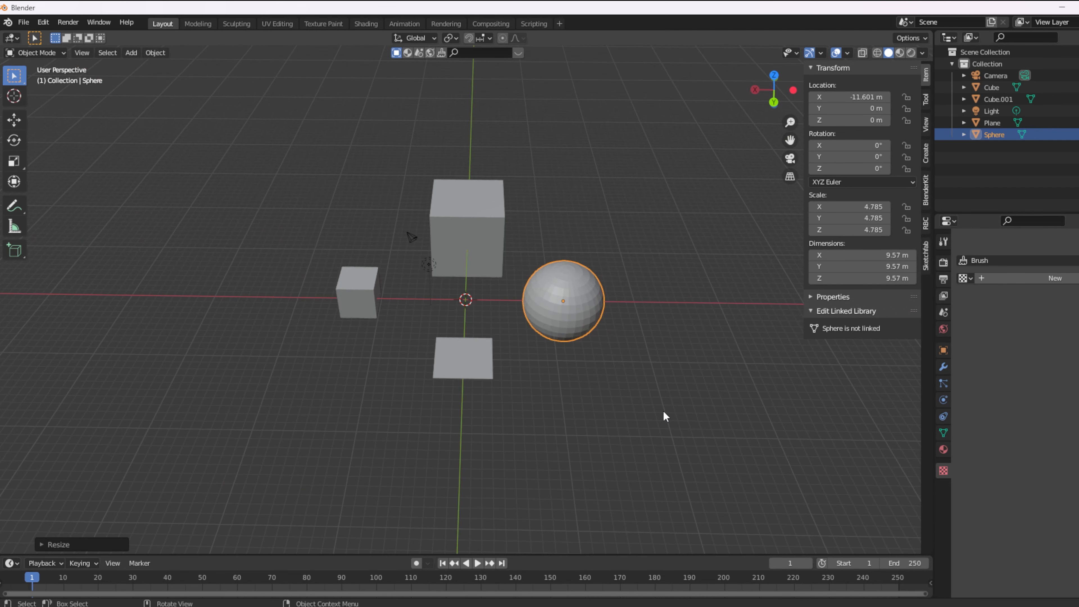
{"action": "key", "text": "shift+a"}
{"action": "mouse_move", "coordinate": [652, 366]}
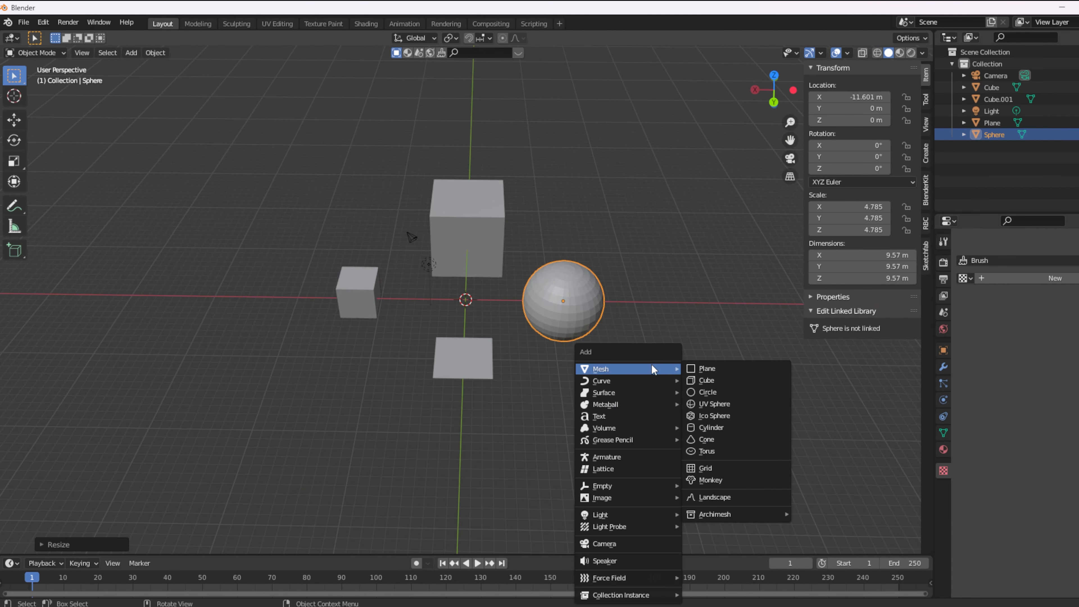
{"action": "left_click", "coordinate": [730, 479]}
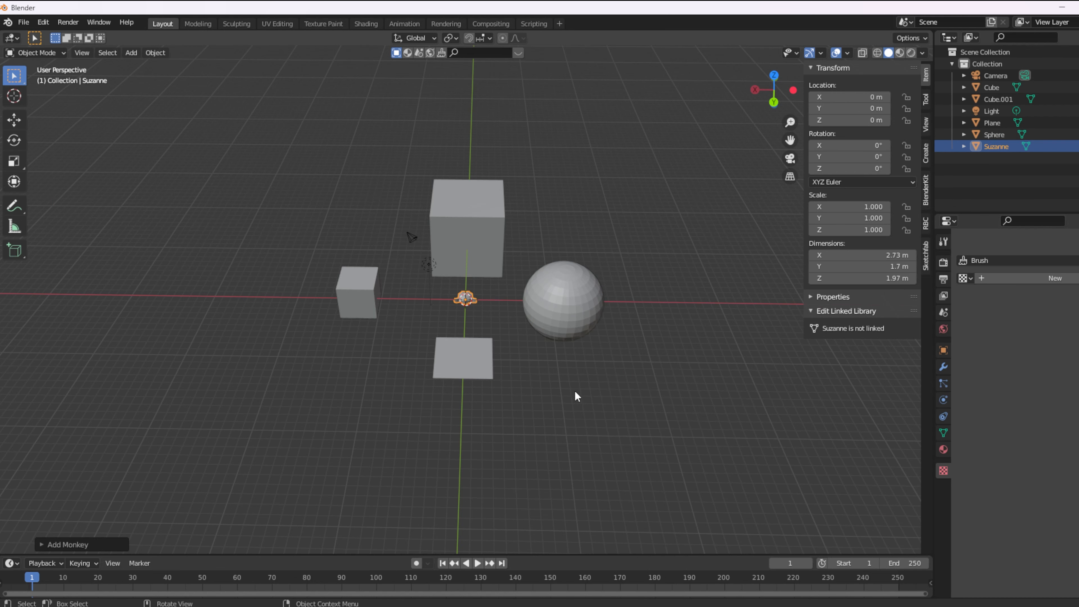
{"action": "key", "text": "s"}
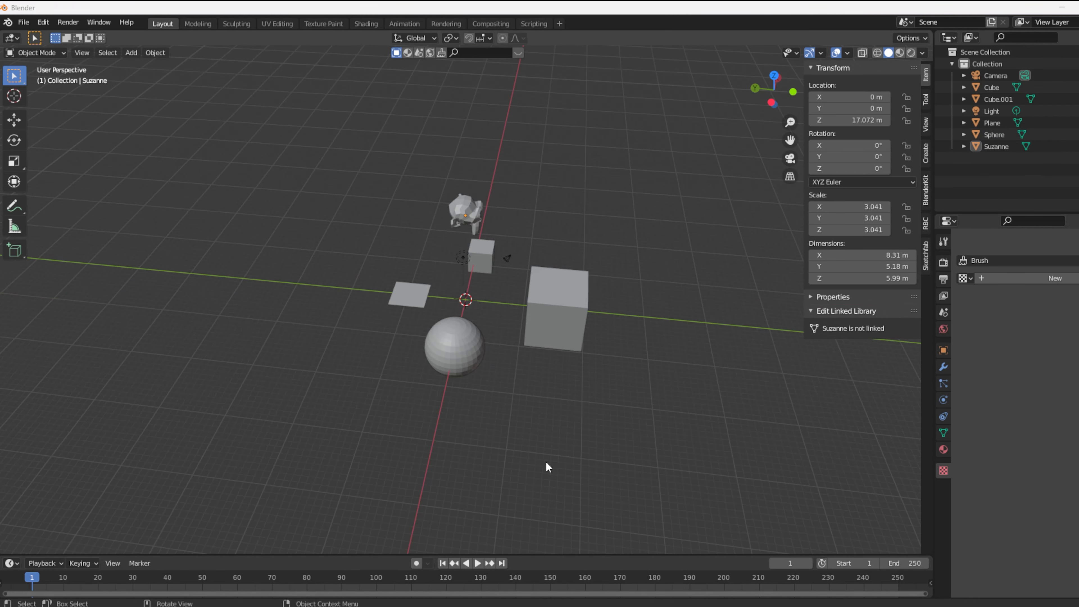
Examine the arrangement of the cubes, plane, sphere and monkey head from all around the scene
{"action": "middle_click_drag", "start_coordinate": [547, 463], "coordinate": [473, 312]}
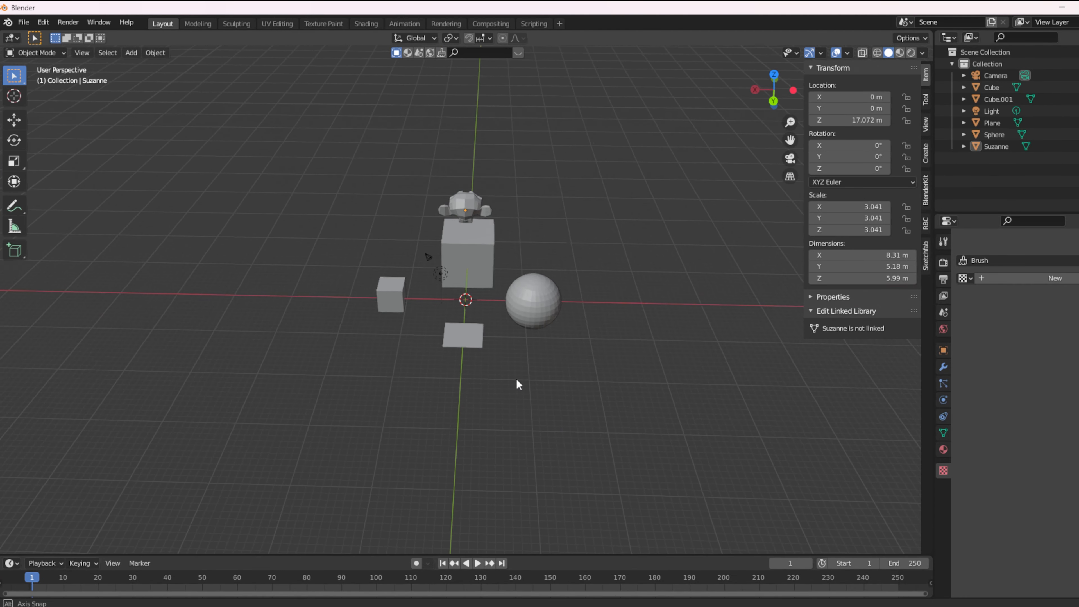
{"action": "middle_click_drag", "start_coordinate": [518, 378], "coordinate": [408, 349]}
{"action": "middle_click_drag", "start_coordinate": [513, 307], "coordinate": [584, 318]}
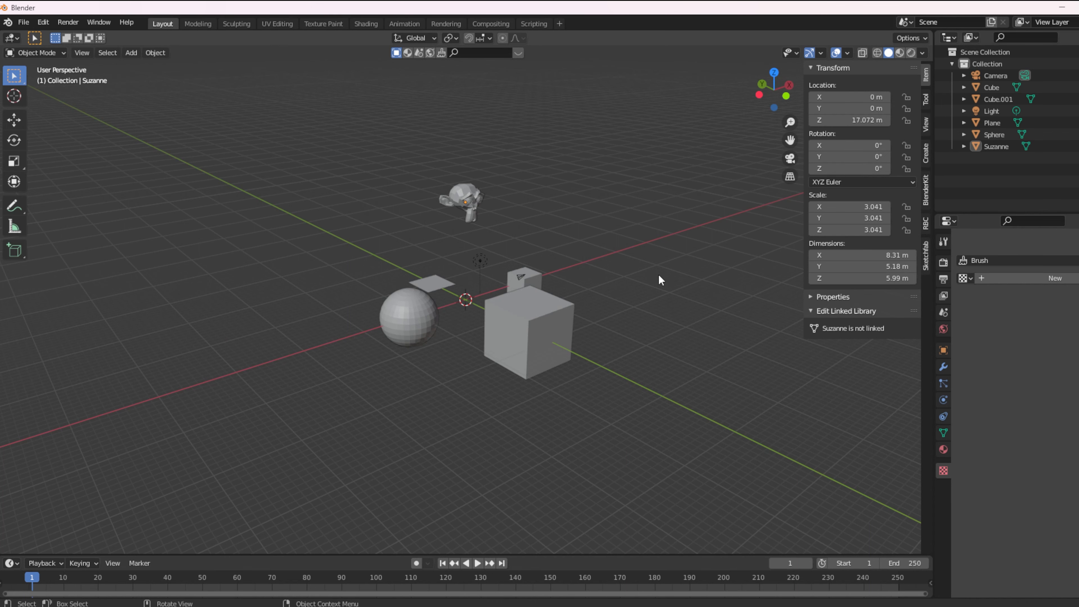
{"action": "scroll", "coordinate": [658, 311], "scroll_direction": "up", "scroll_amount": 5}
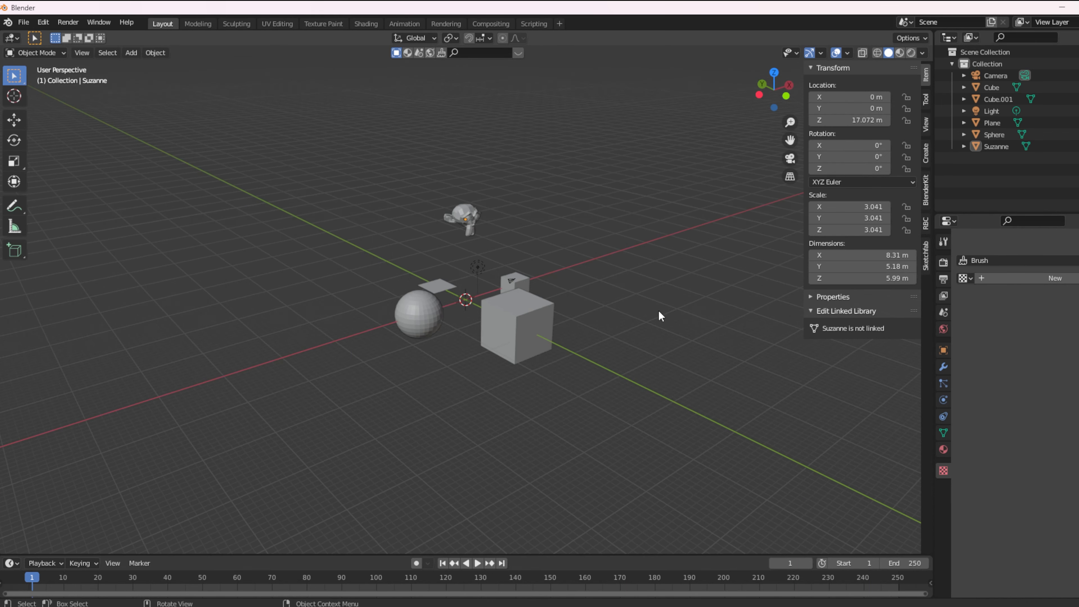
{"action": "middle_click_drag", "start_coordinate": [668, 281], "coordinate": [480, 285]}
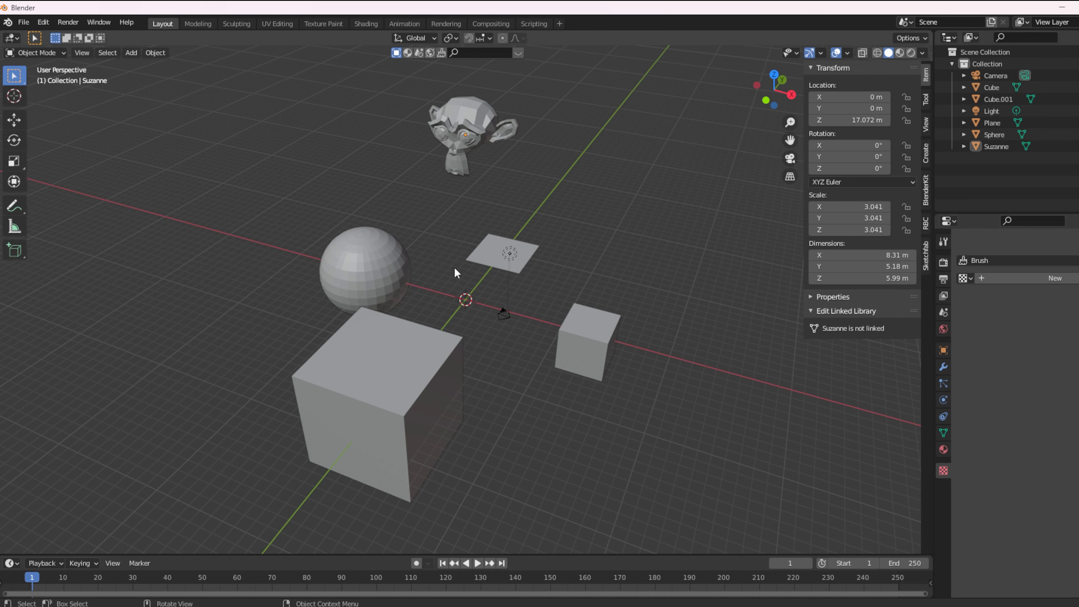
{"action": "middle_click_drag", "start_coordinate": [474, 313], "coordinate": [670, 303]}
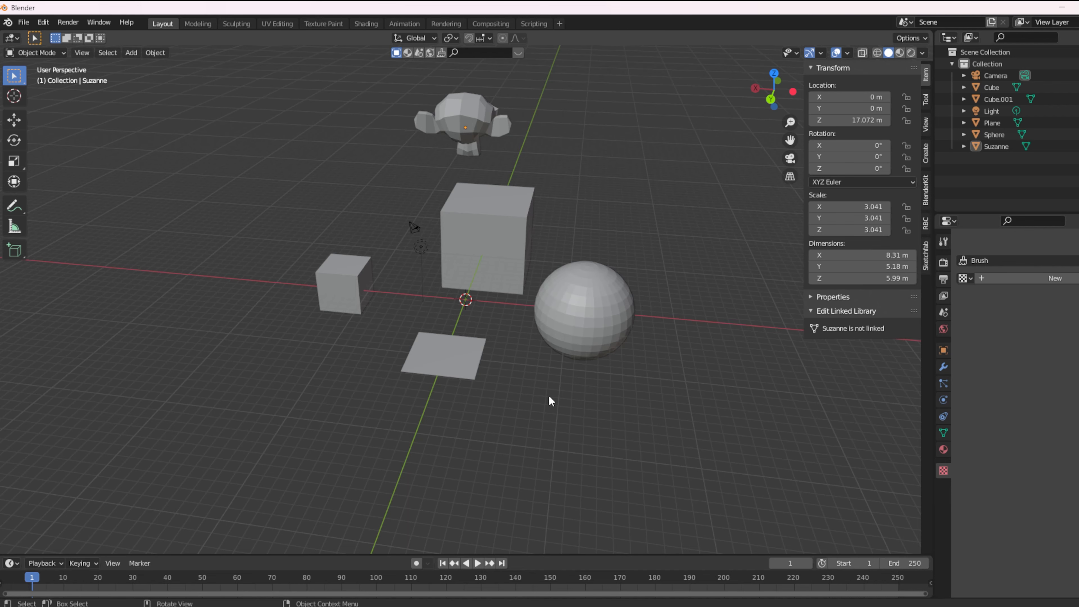
{"action": "middle_click_drag", "start_coordinate": [552, 400], "coordinate": [408, 297]}
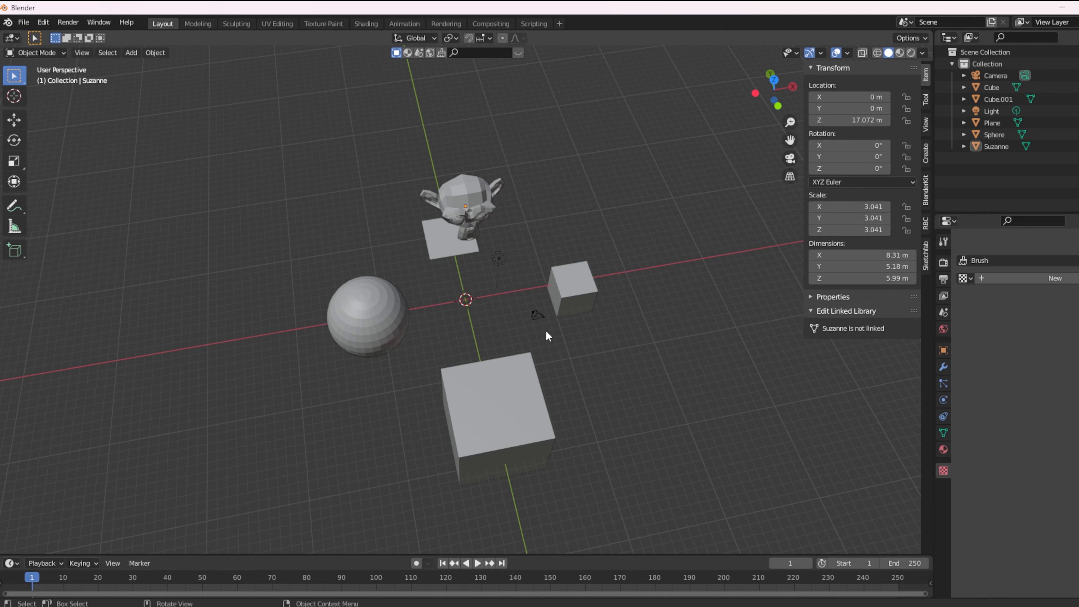
{"action": "middle_click_drag", "start_coordinate": [546, 332], "coordinate": [511, 328]}
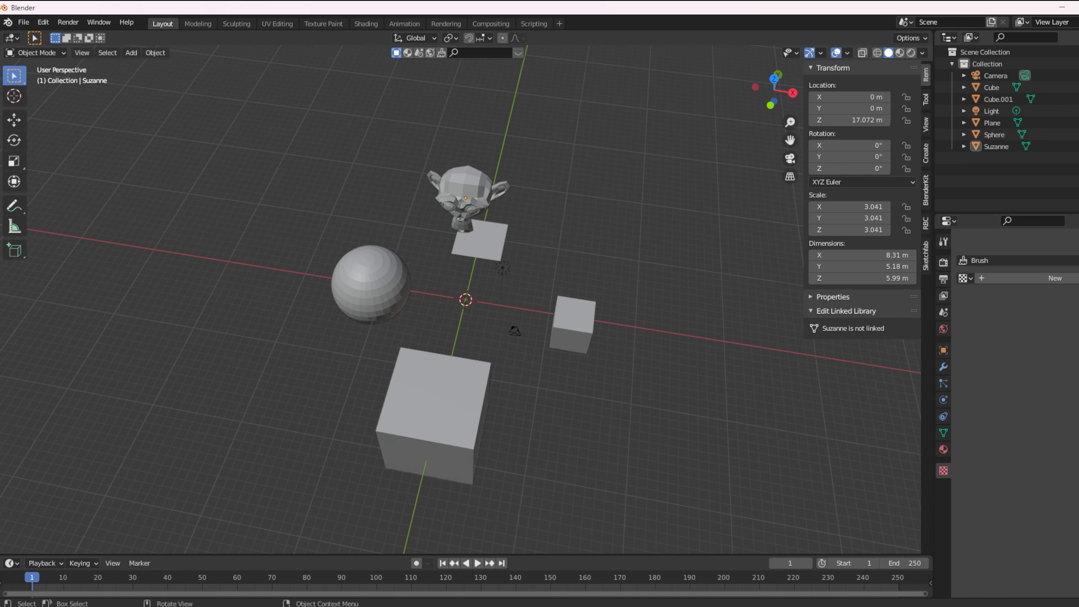